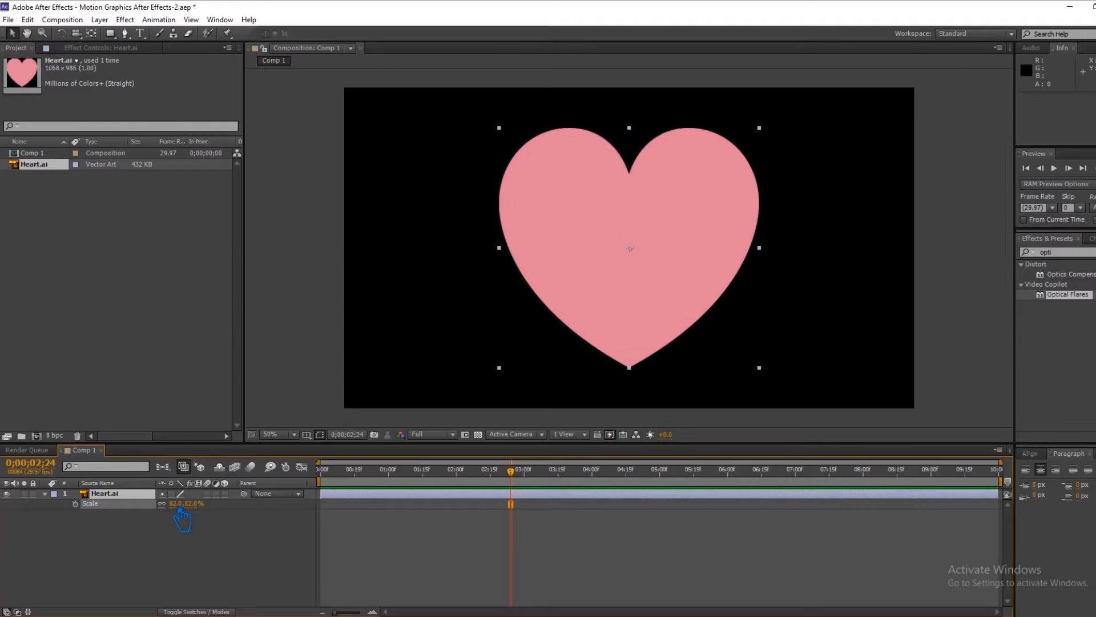
Auto-trace the Heart.ai layer to generate a mask along the heart's outline
key("s")
left_click(112, 494)
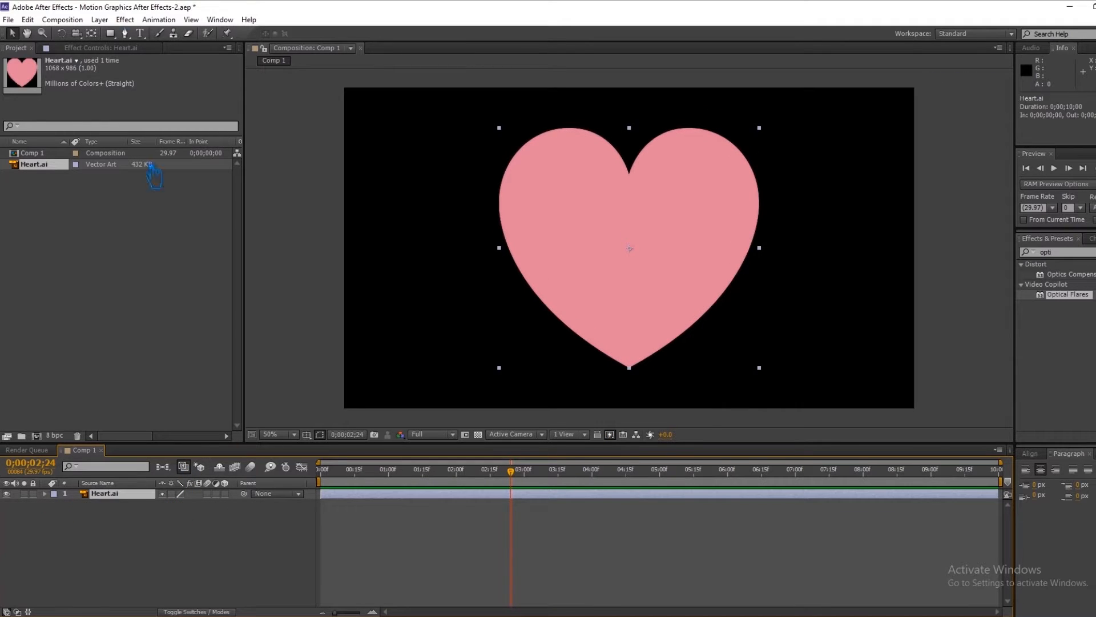
left_click(104, 21)
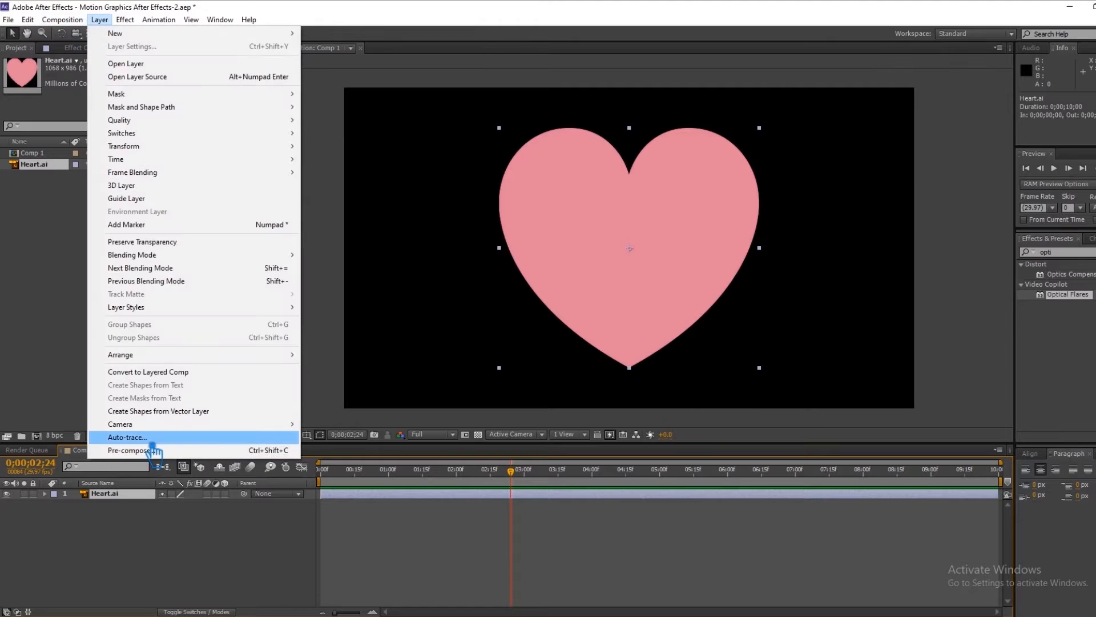
left_click(117, 434)
left_click(614, 410)
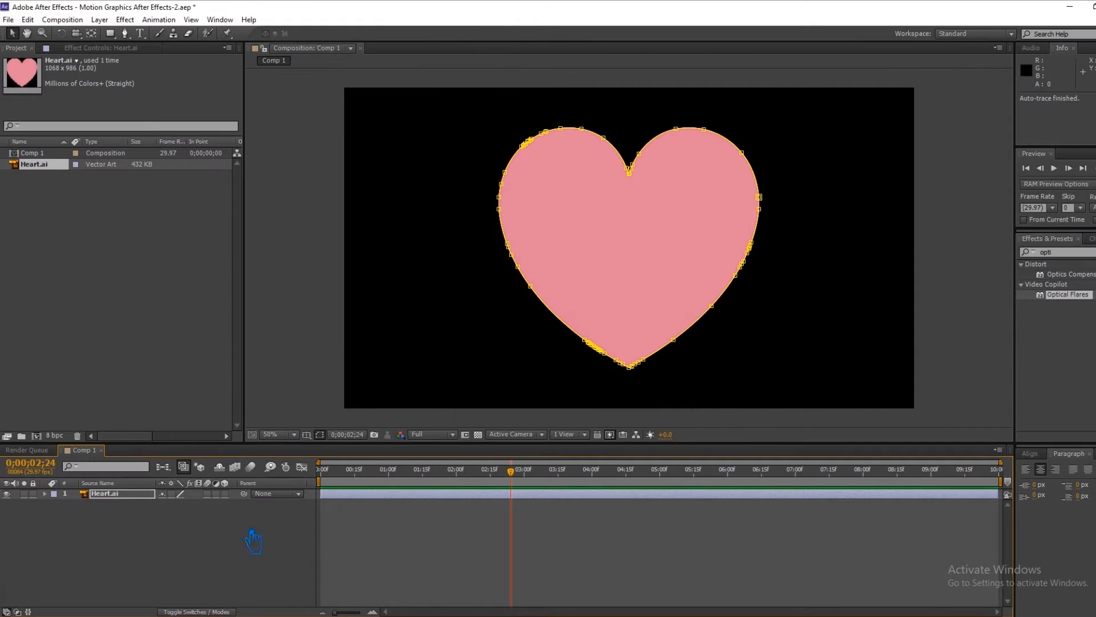
Hide the Heart.ai layer and reveal the properties of Mask 1
left_click(6, 493)
left_click(46, 493)
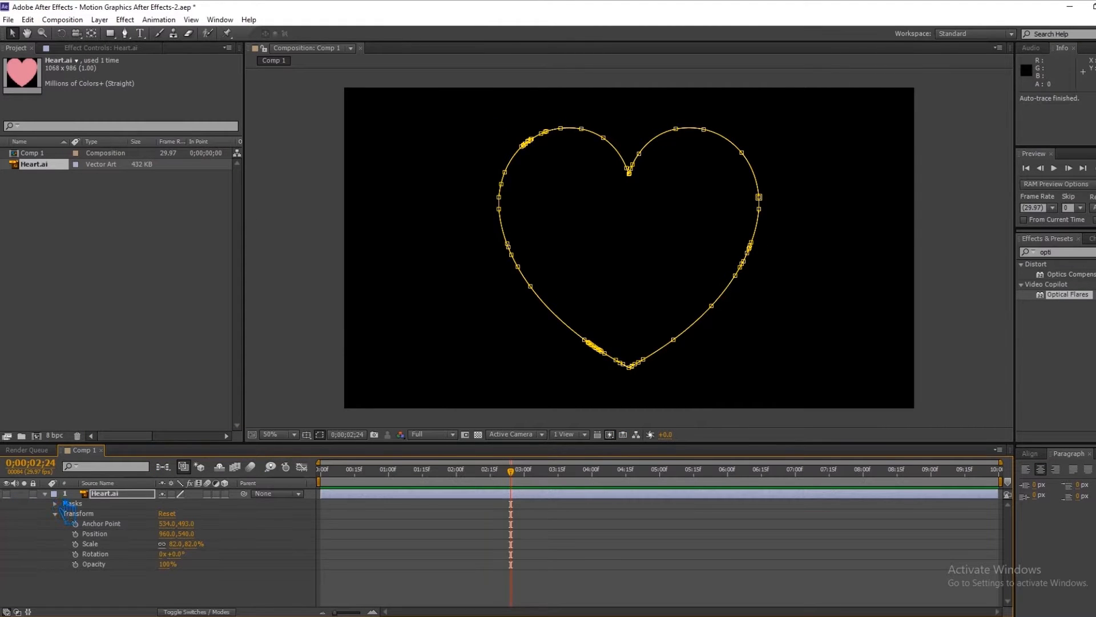
left_click(55, 513)
left_click(55, 504)
left_click(65, 513)
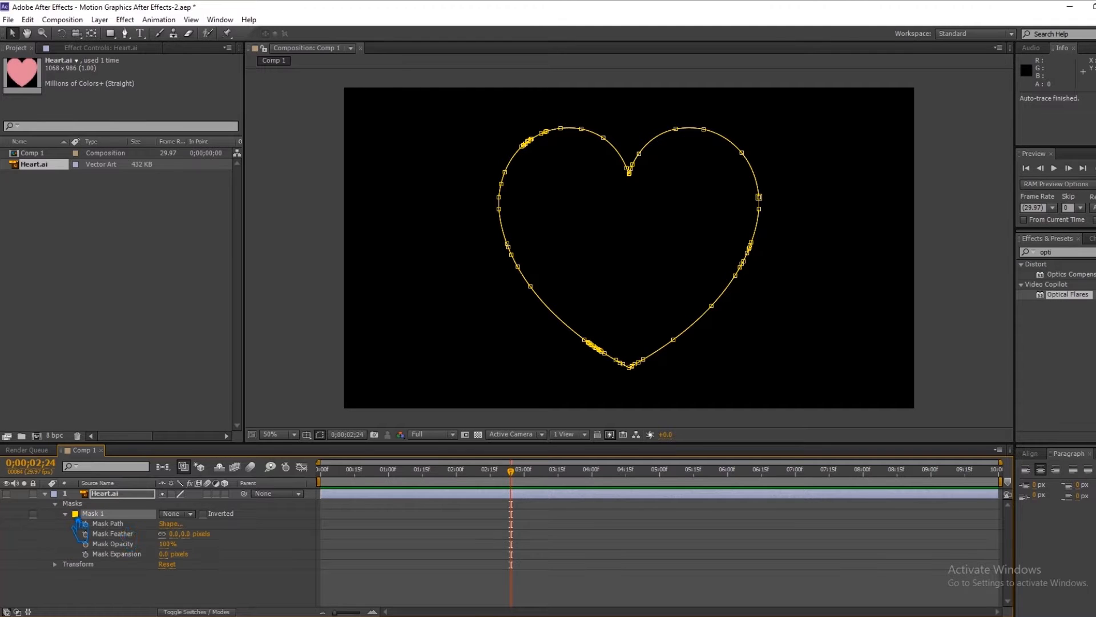
Copy the Mask Path of Mask 1, and collapse the Heart.ai layer
left_click(127, 525)
left_click(27, 19)
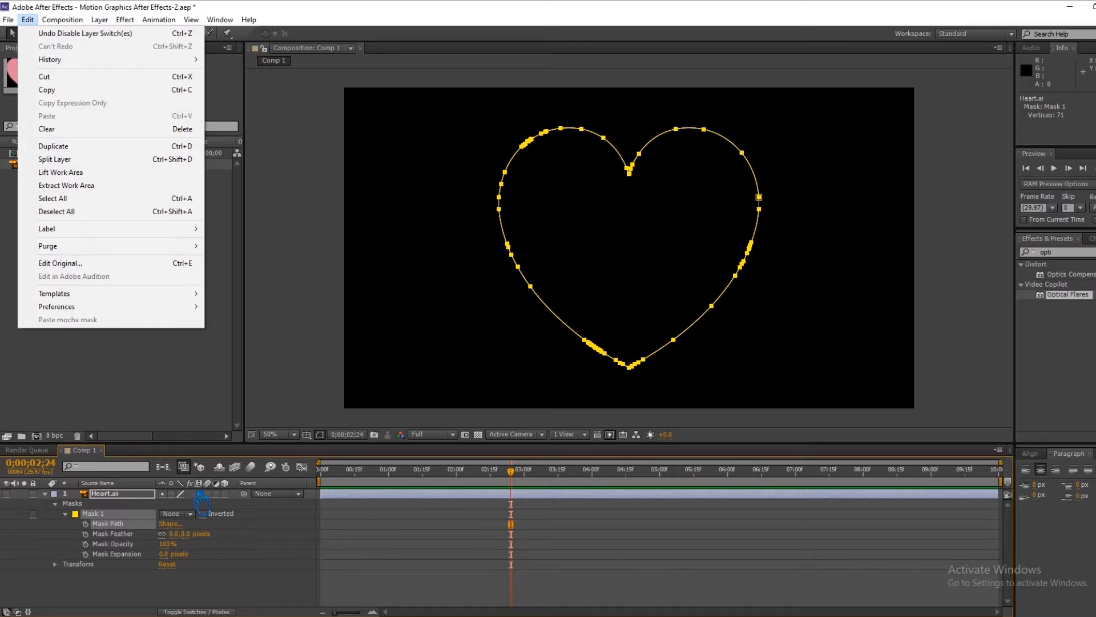
left_click(137, 523)
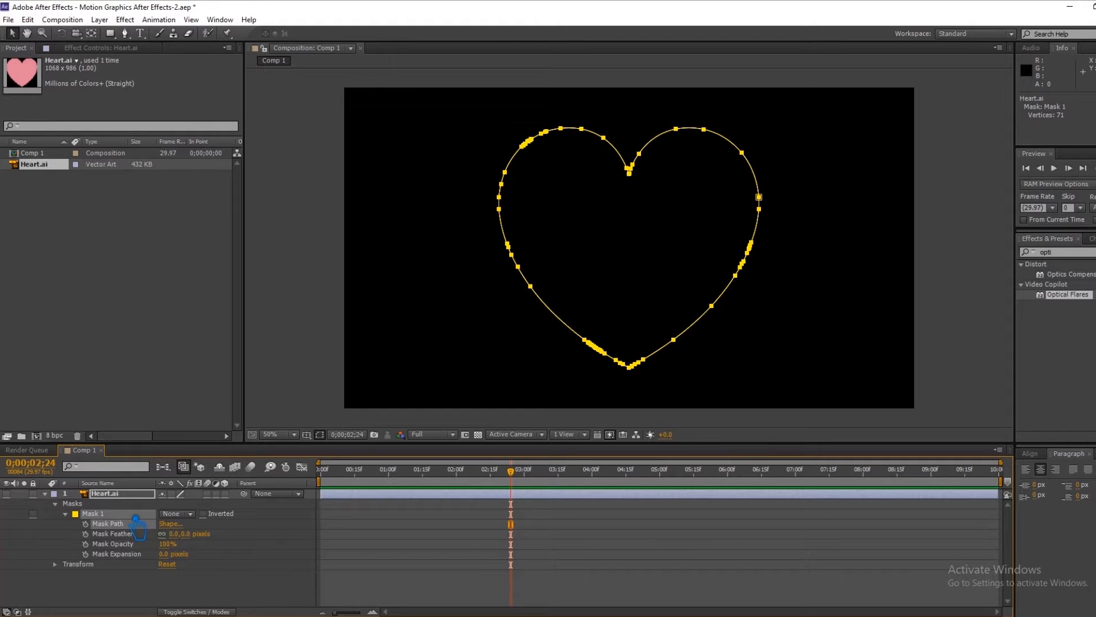
left_click(27, 19)
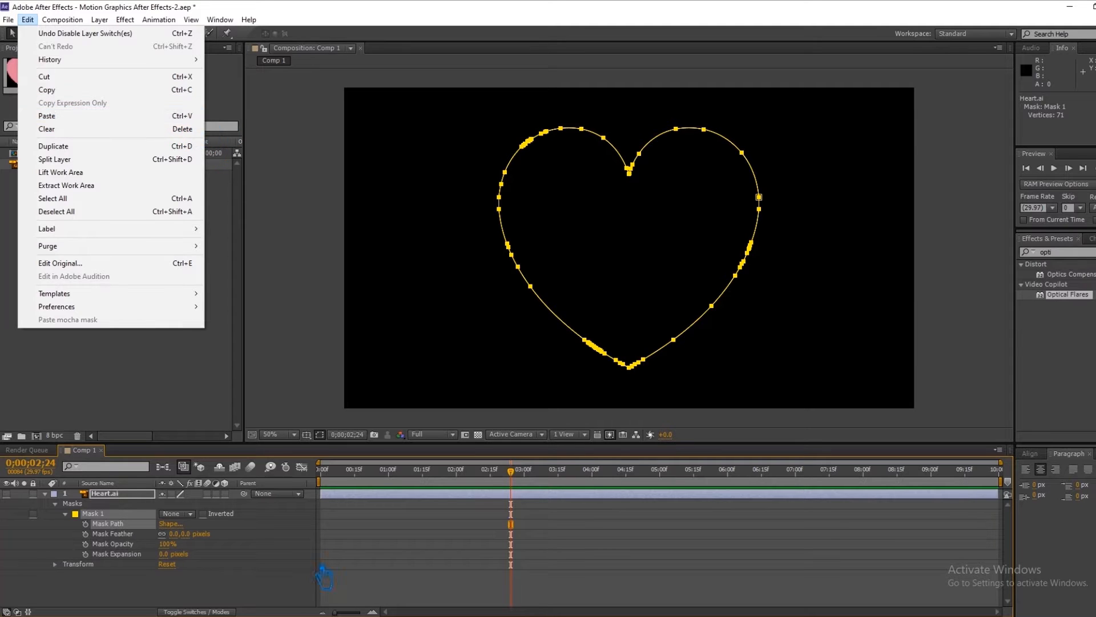
left_click(283, 575)
left_click(44, 493)
Create a spot light named Emitter in Comp 1
right_click(207, 547)
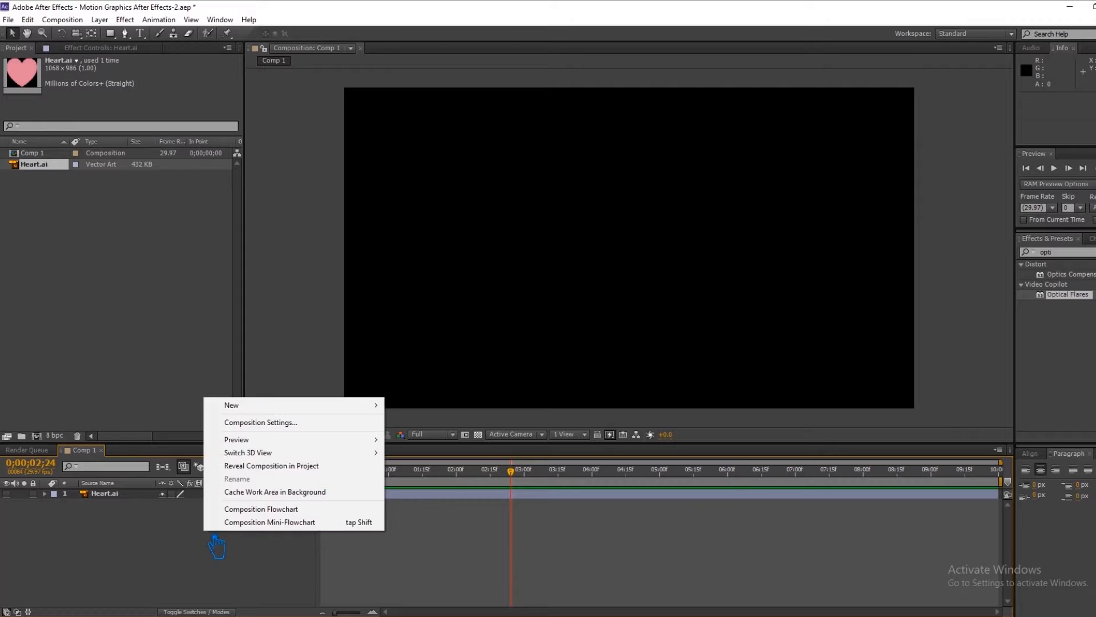
mouse_move(239, 407)
left_click(440, 449)
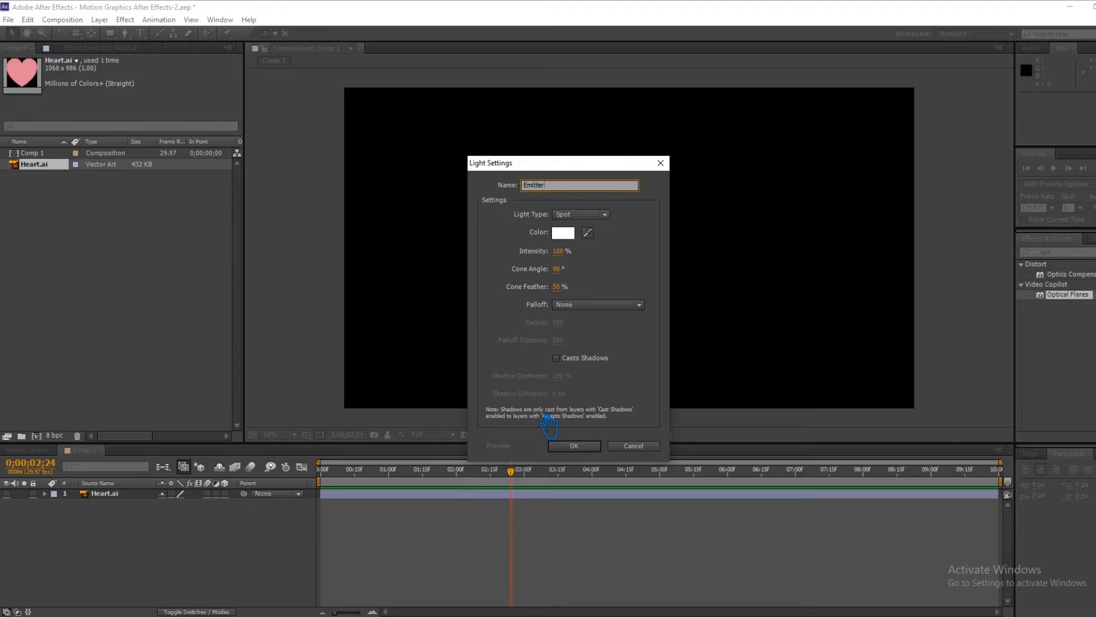
left_click(591, 446)
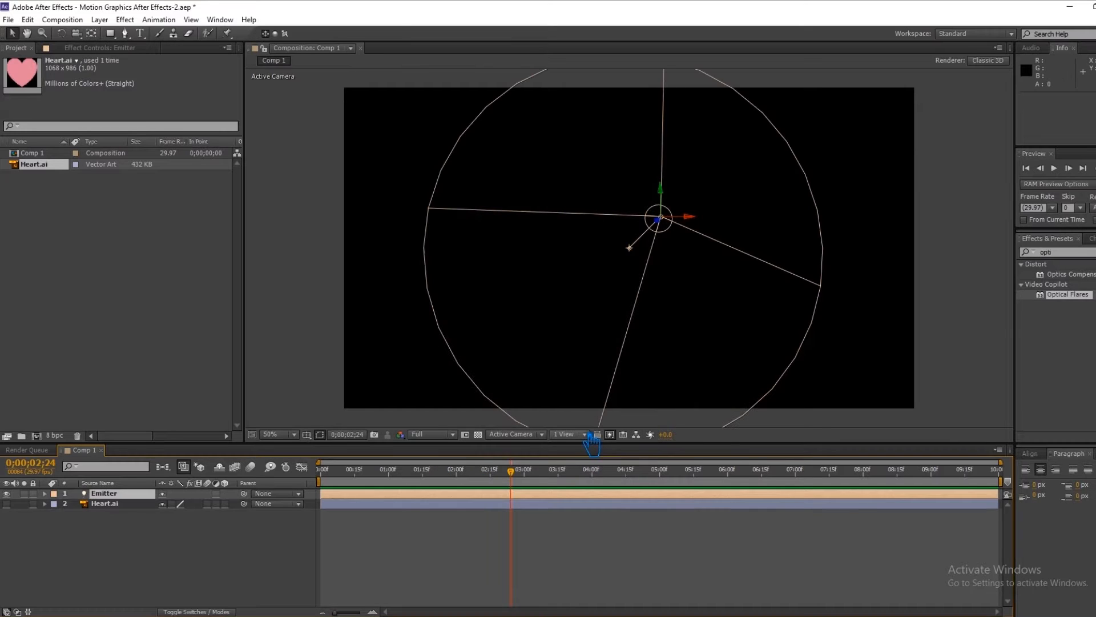
Change the Emitter light's type to Point
left_click(46, 494)
left_click(67, 514)
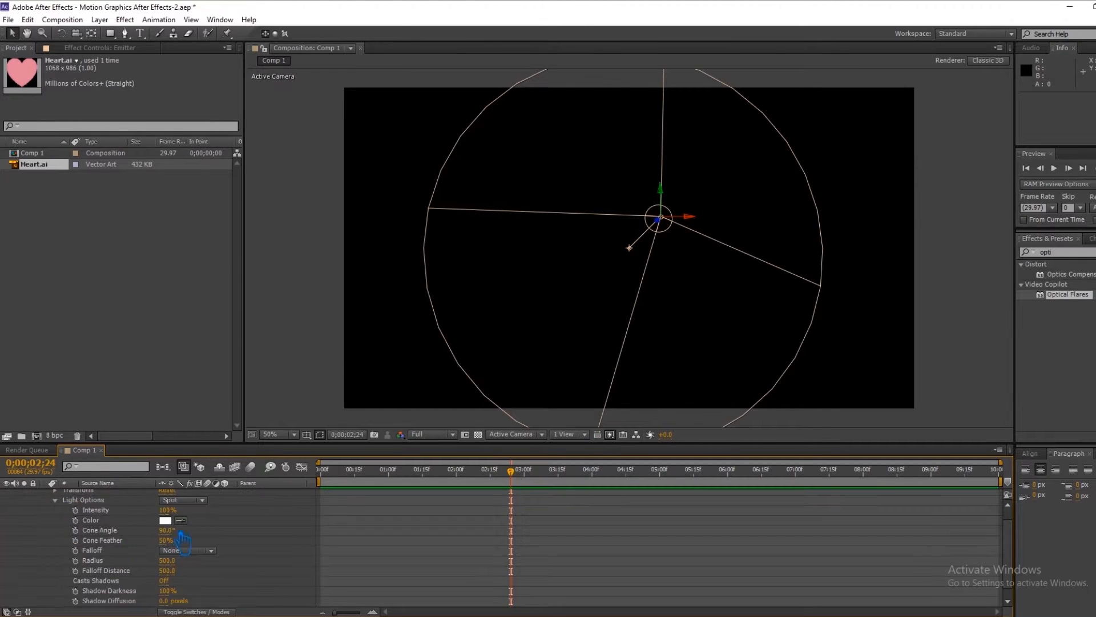
left_click(183, 500)
left_click(206, 540)
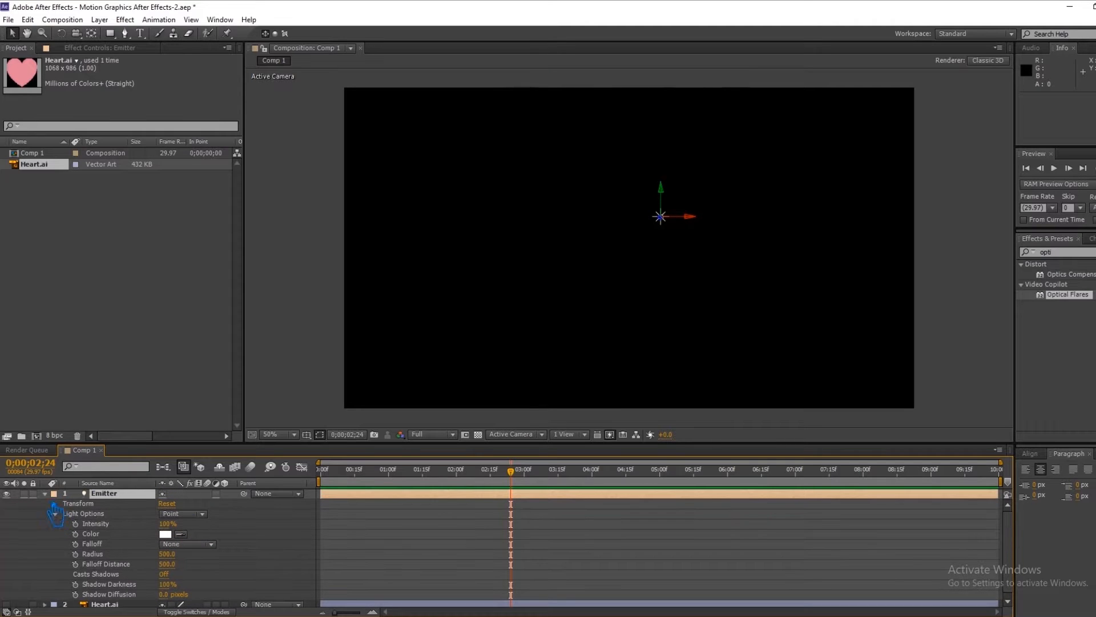
left_click(67, 516)
Paste the copied mask path into the Emitter light's Position as keyframes starting at 0;00;00;00
key("alt+shift+p")
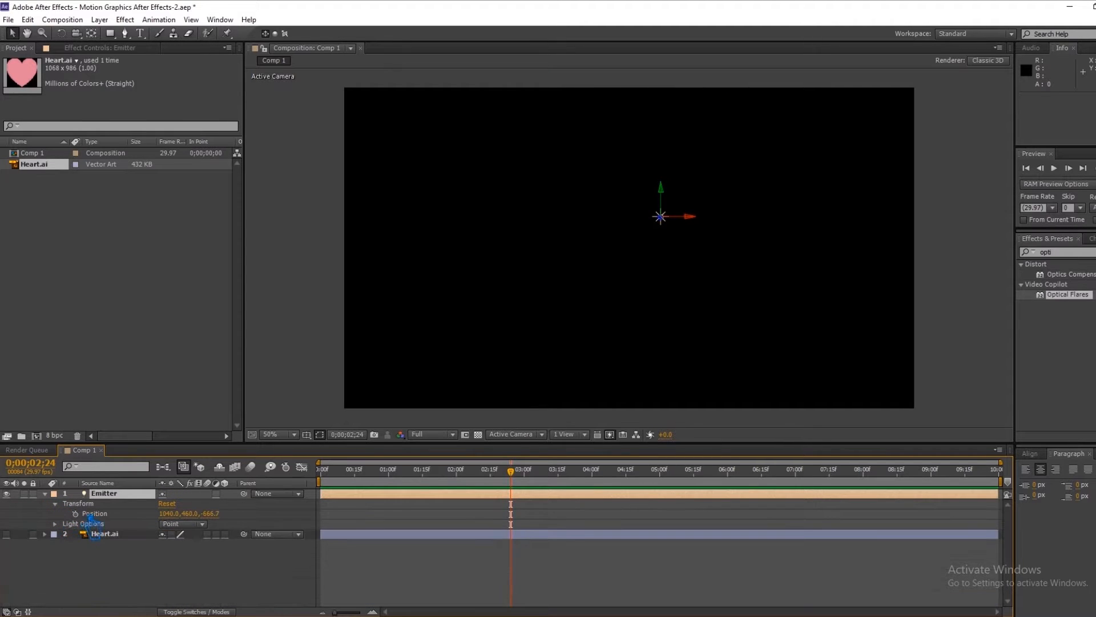
key("Home")
key("ctrl+v")
Try to extend the Emitter's Position animation to 0;00;05;00 by moving its final keyframe there
left_click(500, 517)
left_click_drag(324, 477, 728, 477)
left_click_drag(456, 515, 729, 516)
left_click_drag(721, 475, 661, 475)
left_click_drag(729, 515, 658, 522)
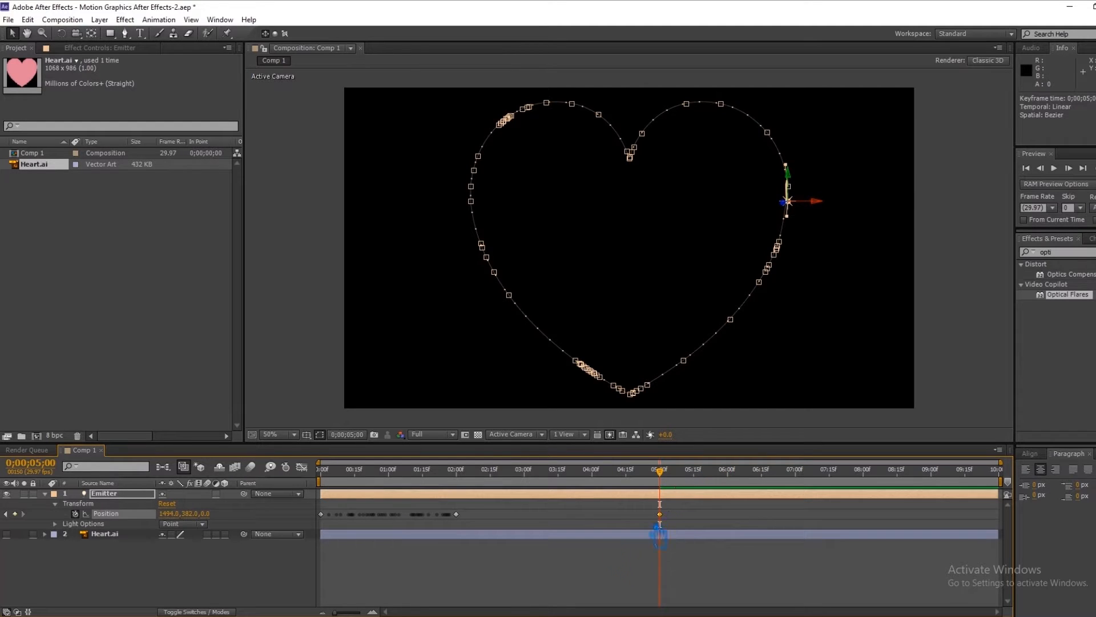
Delete the isolated Emitter Position keyframe at 0;00;05;00
left_click(535, 576)
left_click_drag(661, 475, 606, 487)
left_click_drag(669, 515, 645, 513)
key("Delete")
Stretch the Emitter's Position keyframes proportionally so that the last one falls at 0;00;05;00
left_click_drag(606, 472, 660, 473)
left_click_drag(467, 527, 662, 531)
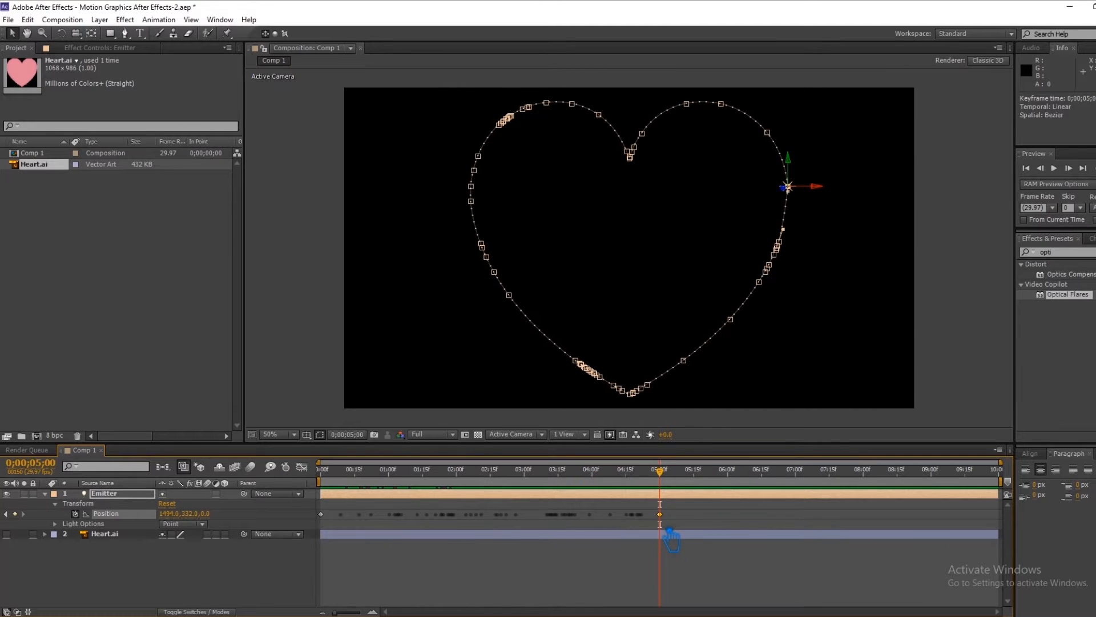
left_click(567, 583)
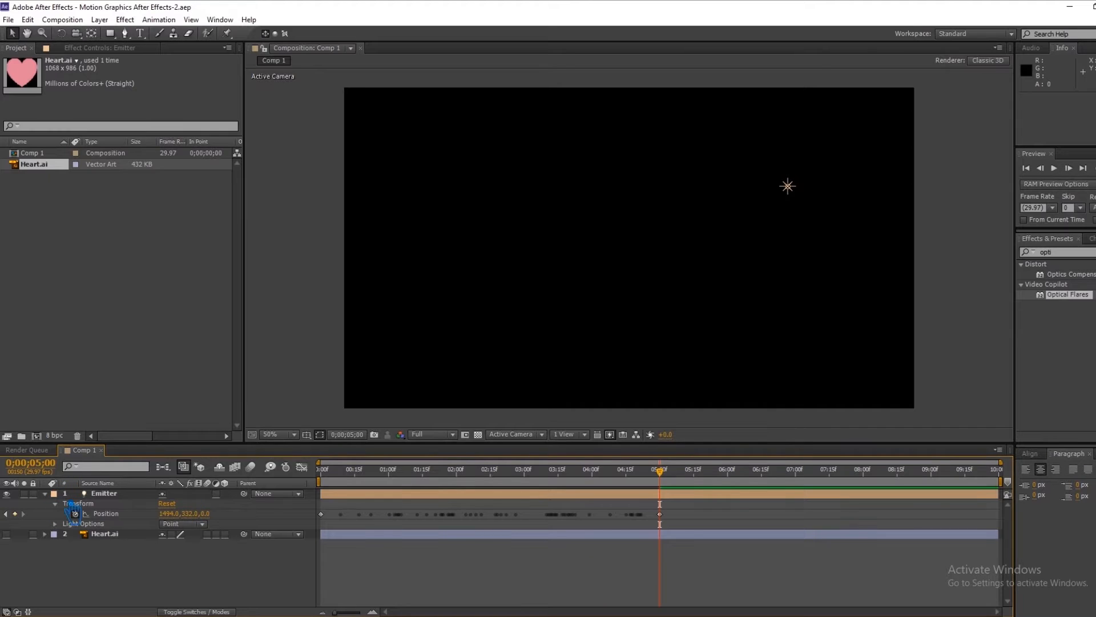
left_click(130, 513)
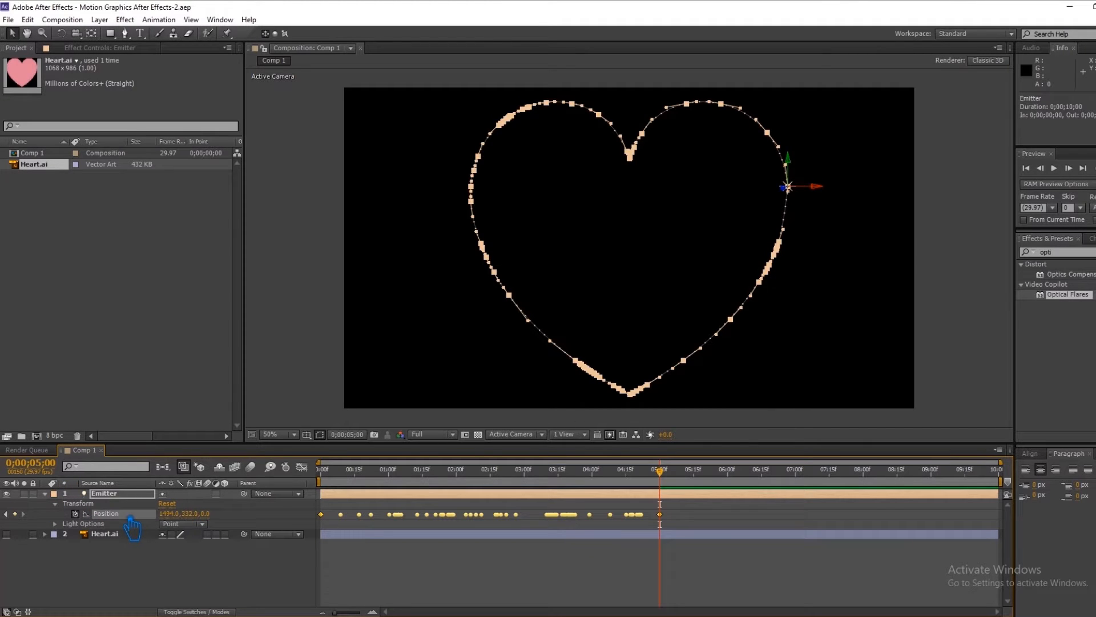
left_click_drag(660, 472, 665, 509)
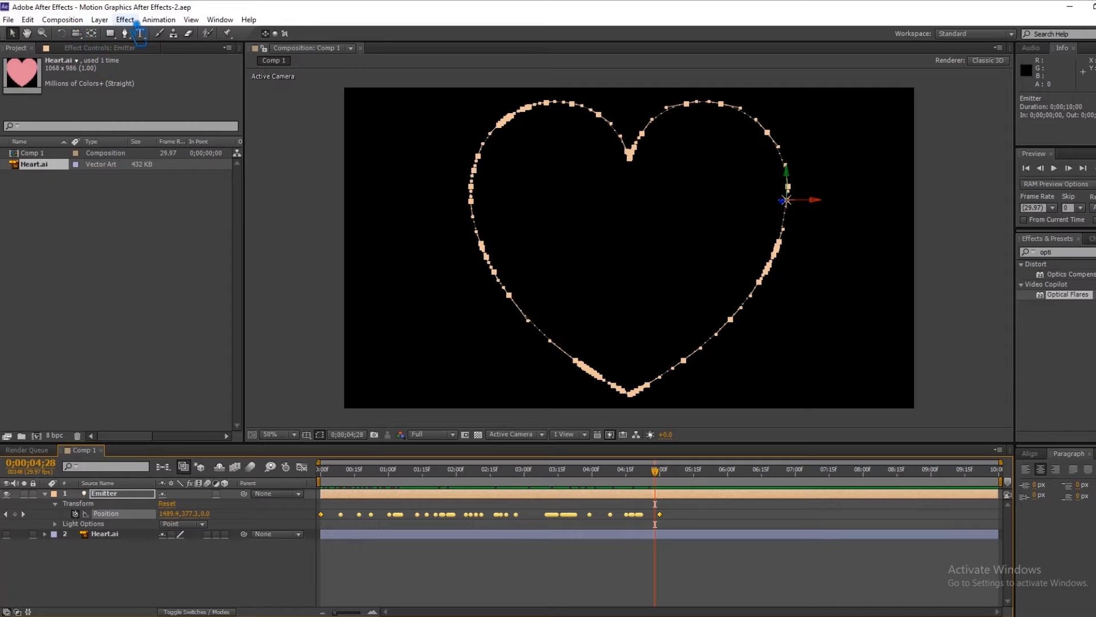
left_click(34, 21)
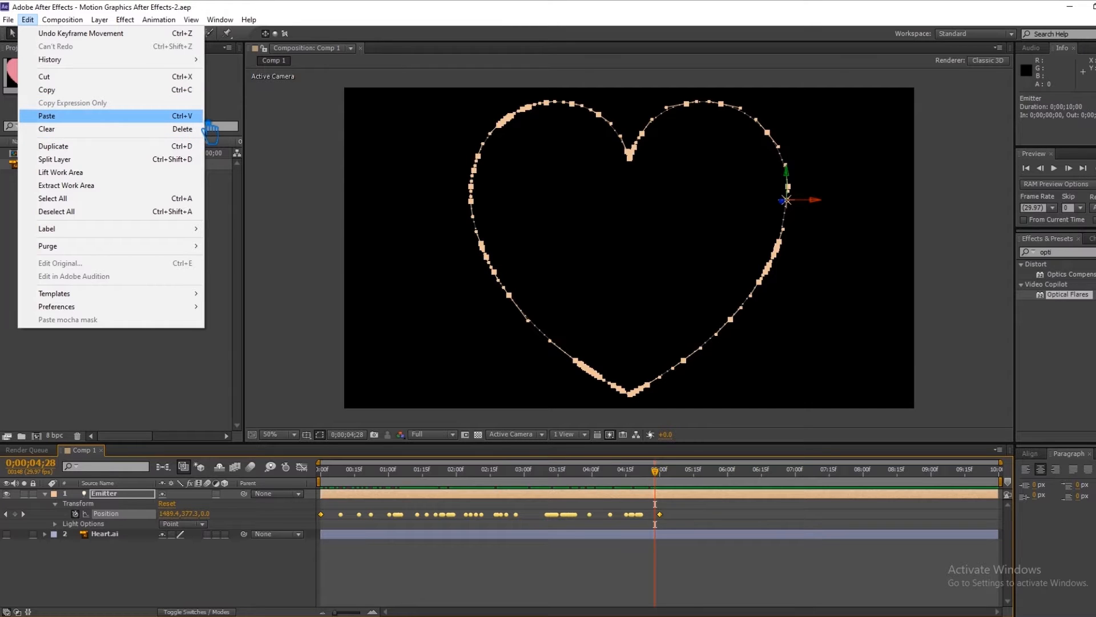
left_click(200, 116)
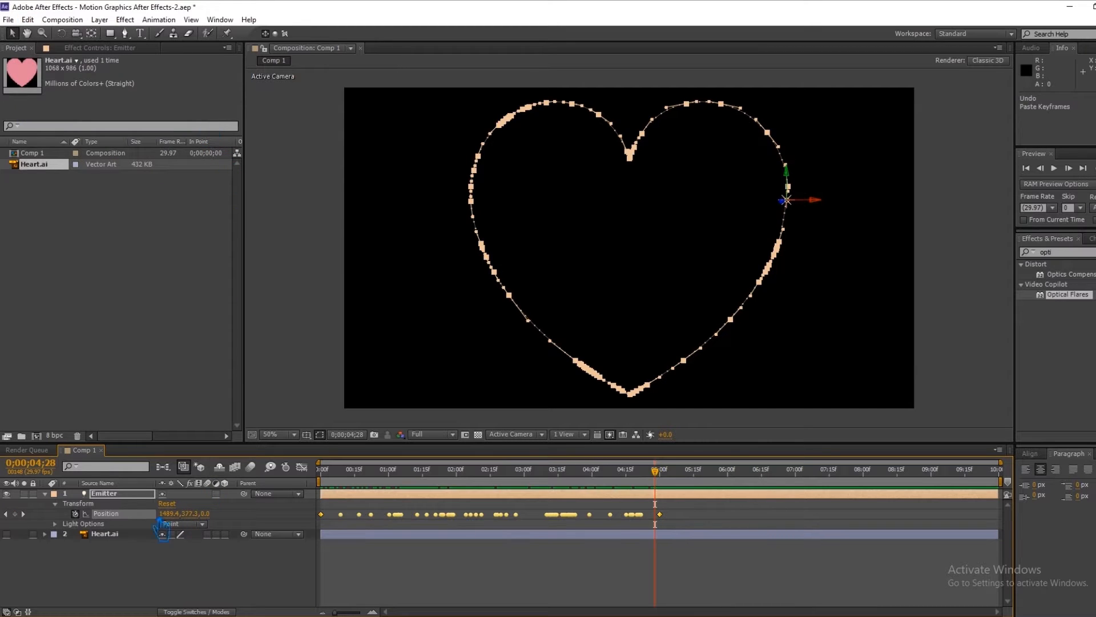
Copy all Position keyframes of the Emitter light, and collapse and deselect the layer
left_click_drag(658, 475, 670, 477)
key("ctrl+c")
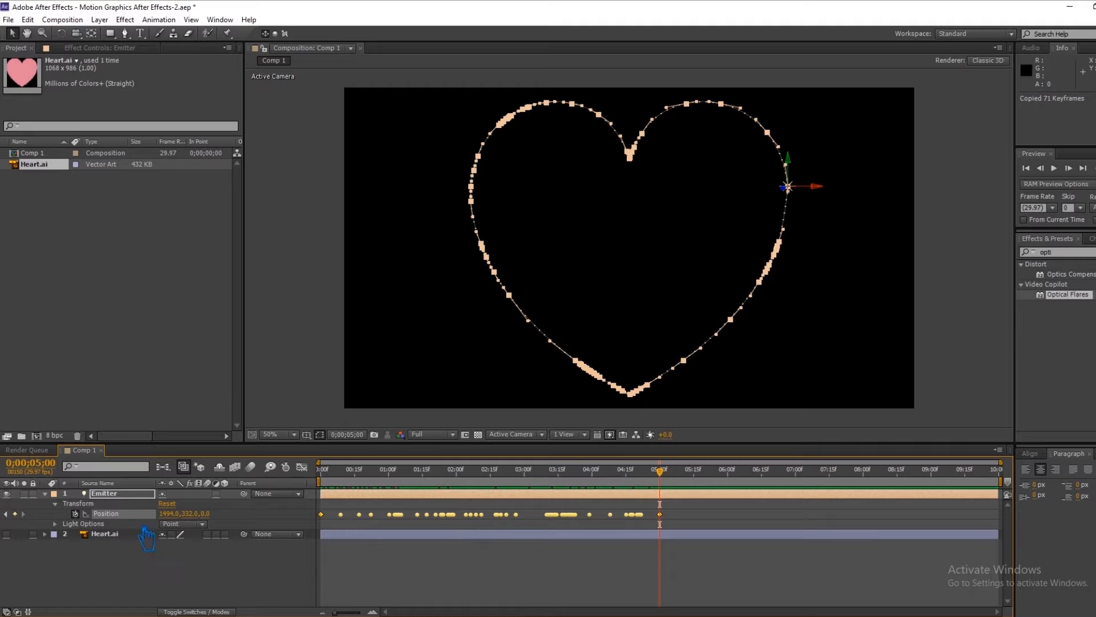
left_click(119, 494)
left_click(121, 514)
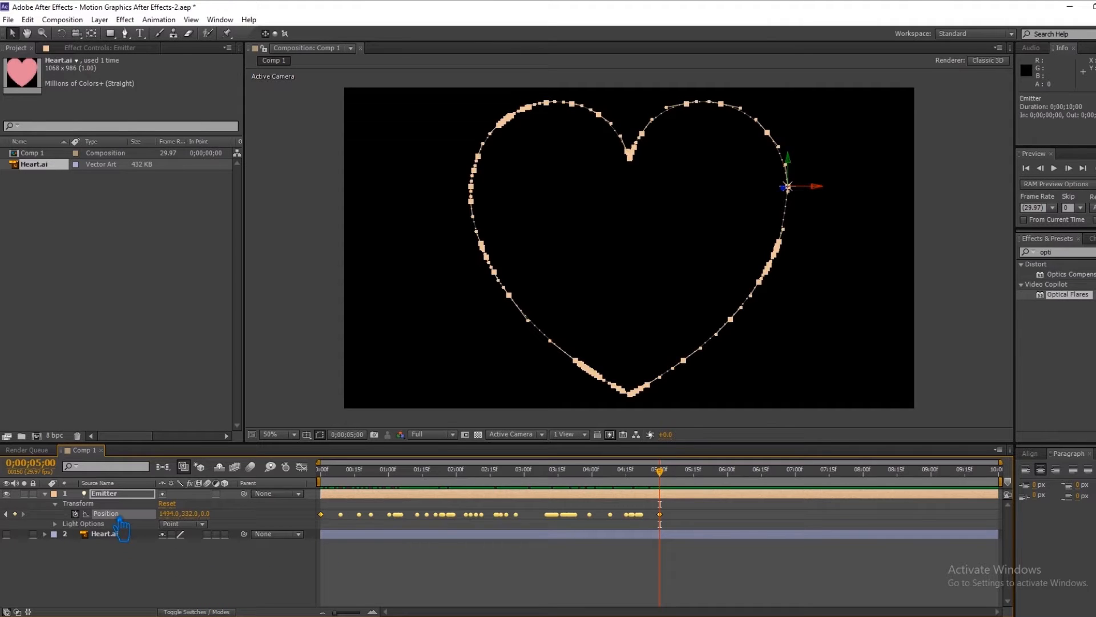
key("ctrl+c")
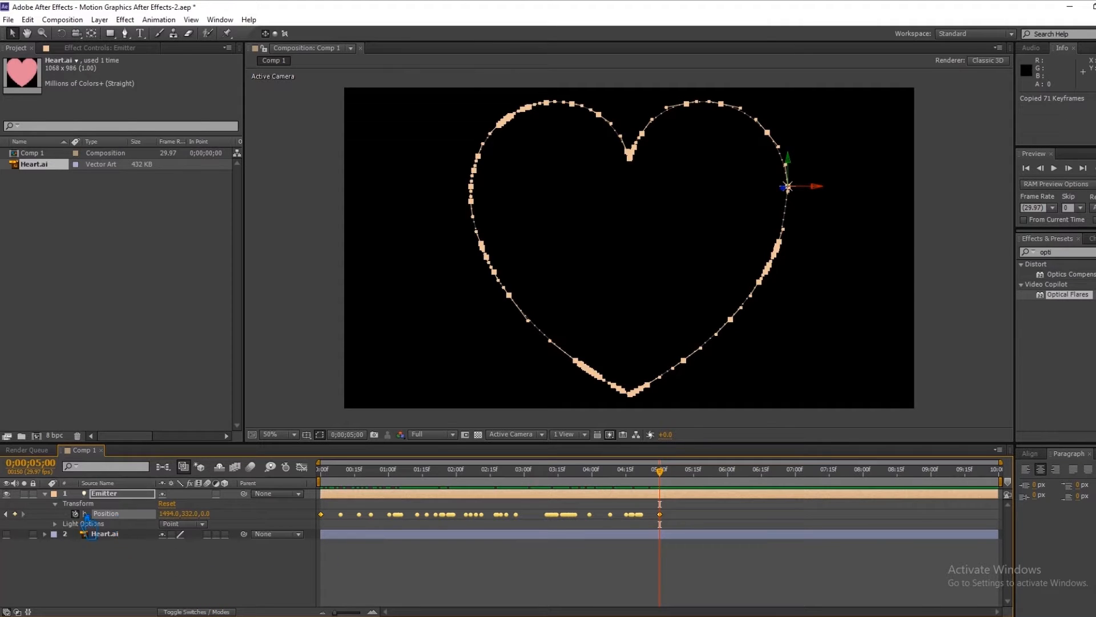
left_click(55, 503)
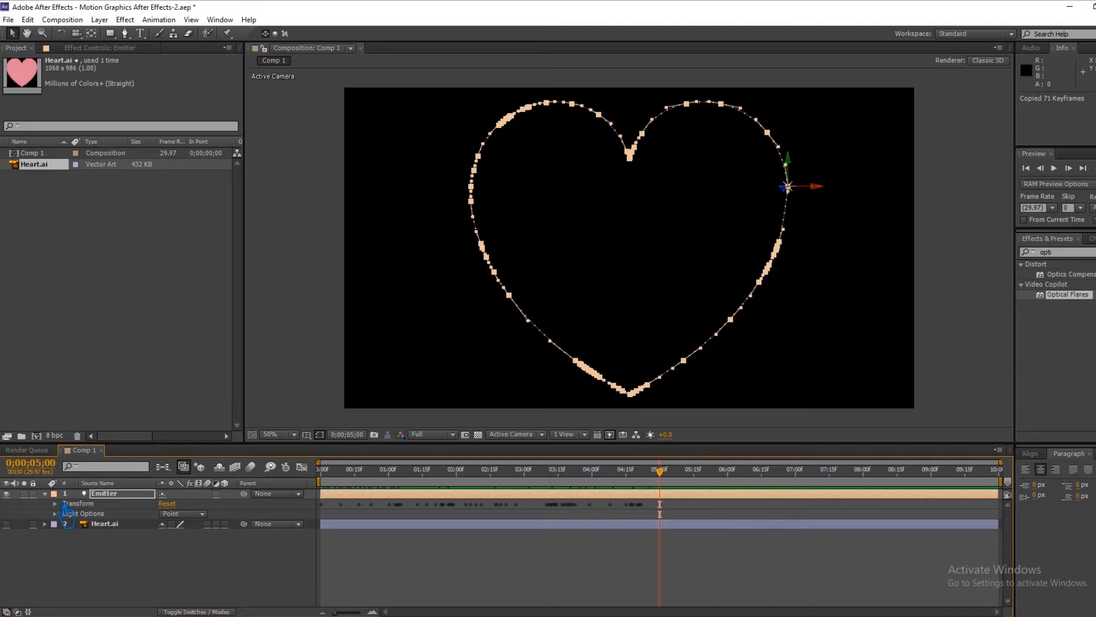
left_click(45, 494)
left_click(153, 555)
Create a white 1920 × 1080 px solid layer named particle
right_click(144, 538)
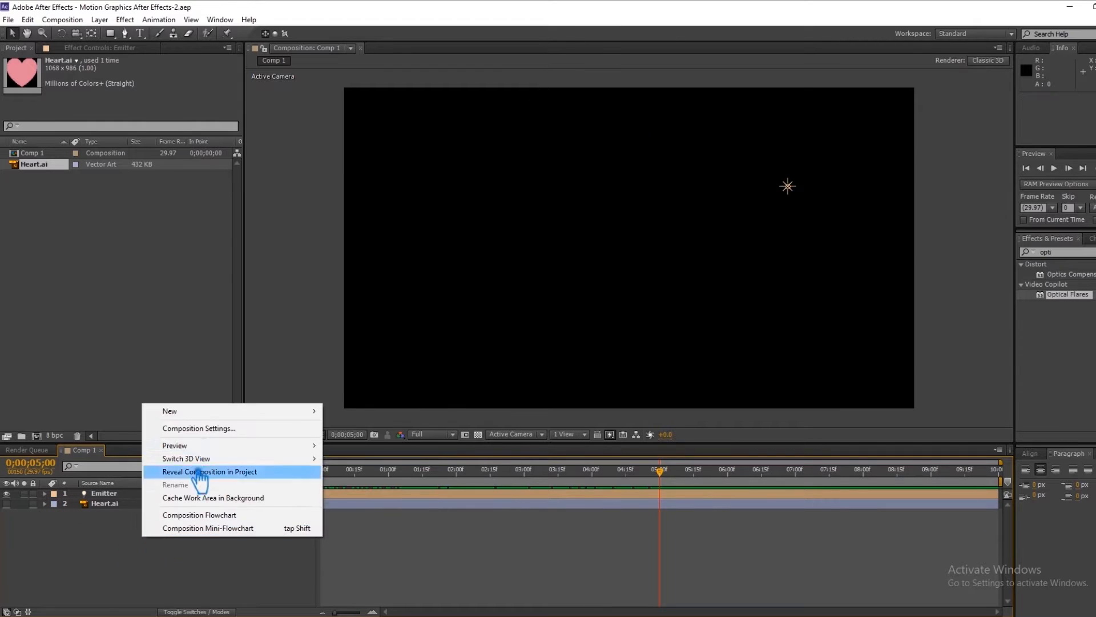
mouse_move(280, 412)
left_click(378, 440)
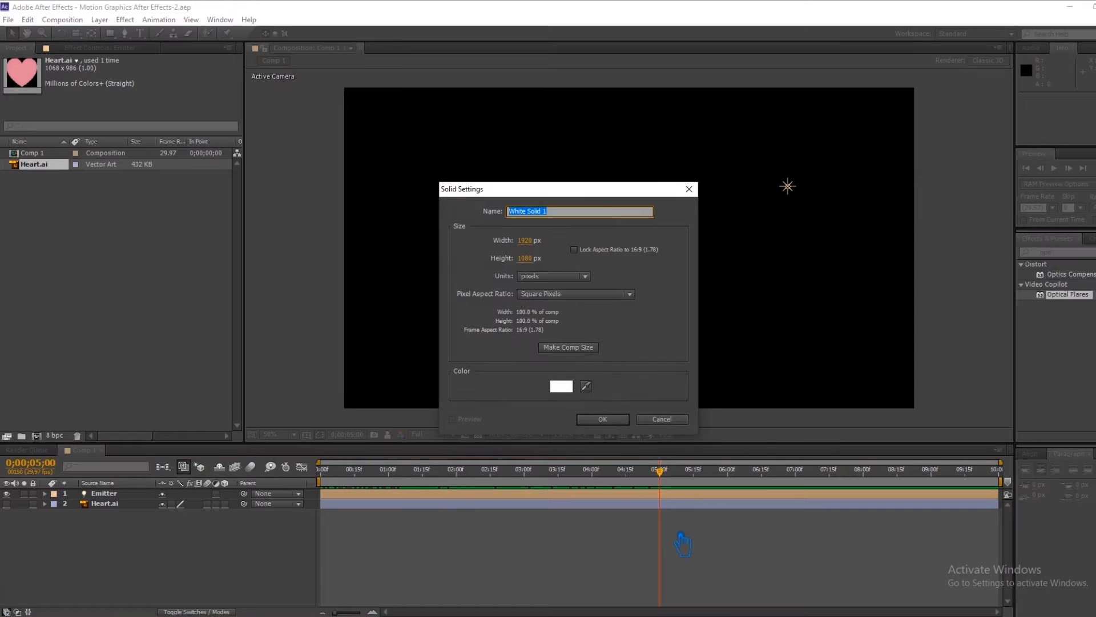
type("particle")
left_click(623, 421)
Find the Trapcode Particular effect and apply it to the particle solid
left_click(1036, 253)
type("parti")
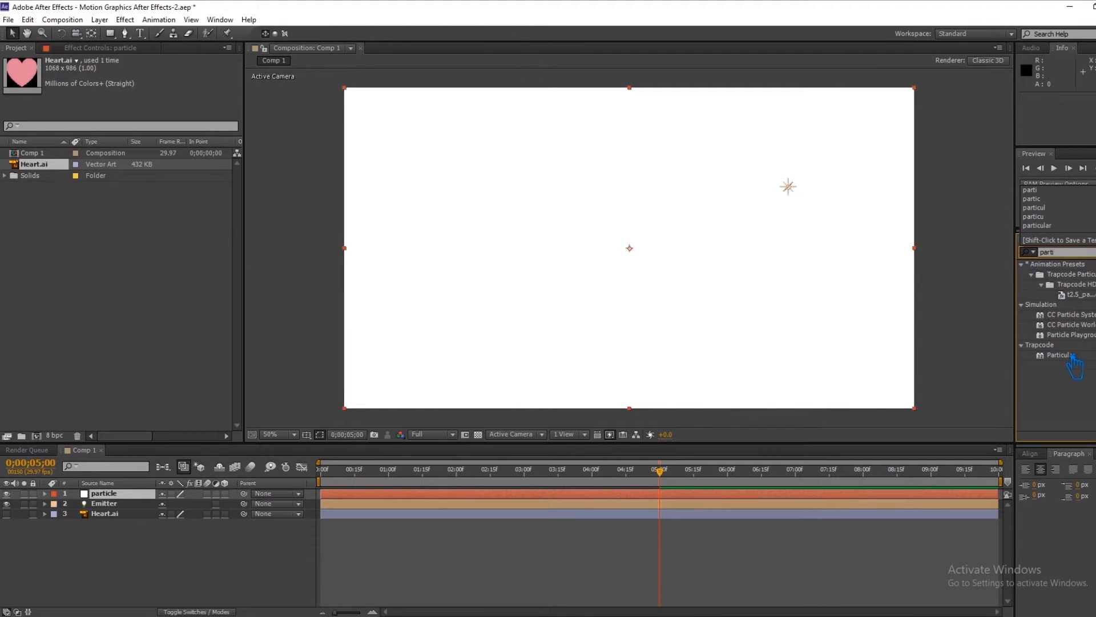
left_click_drag(1061, 355, 738, 328)
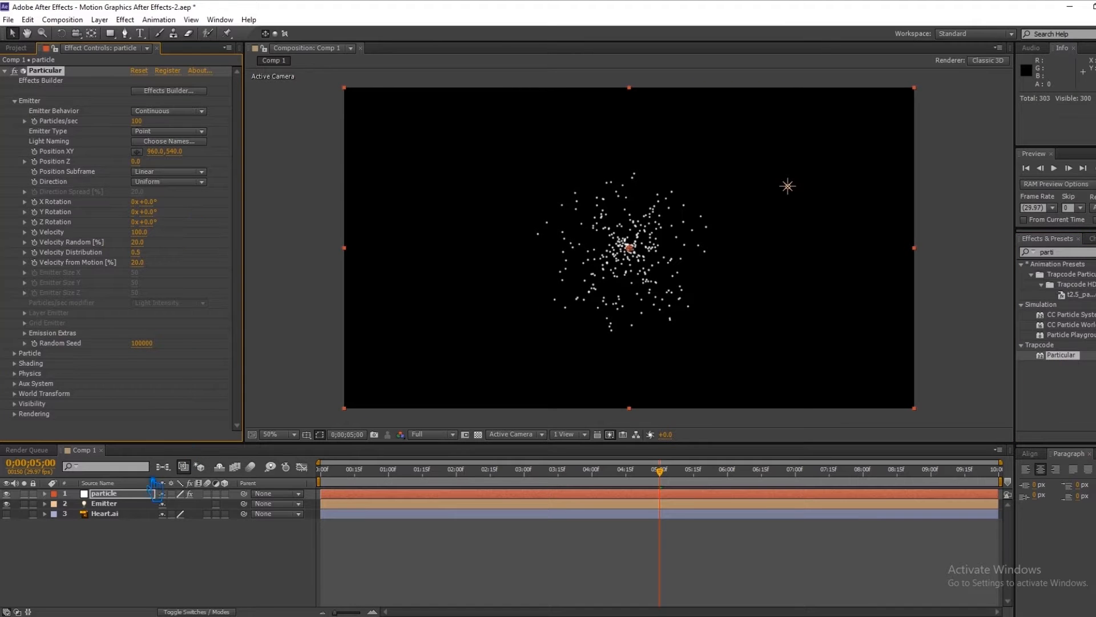
Paste the copied position keyframes into Particular's emitter Position XY on the particle layer, starting at 0;00;00;00
left_click_drag(673, 479, 320, 474)
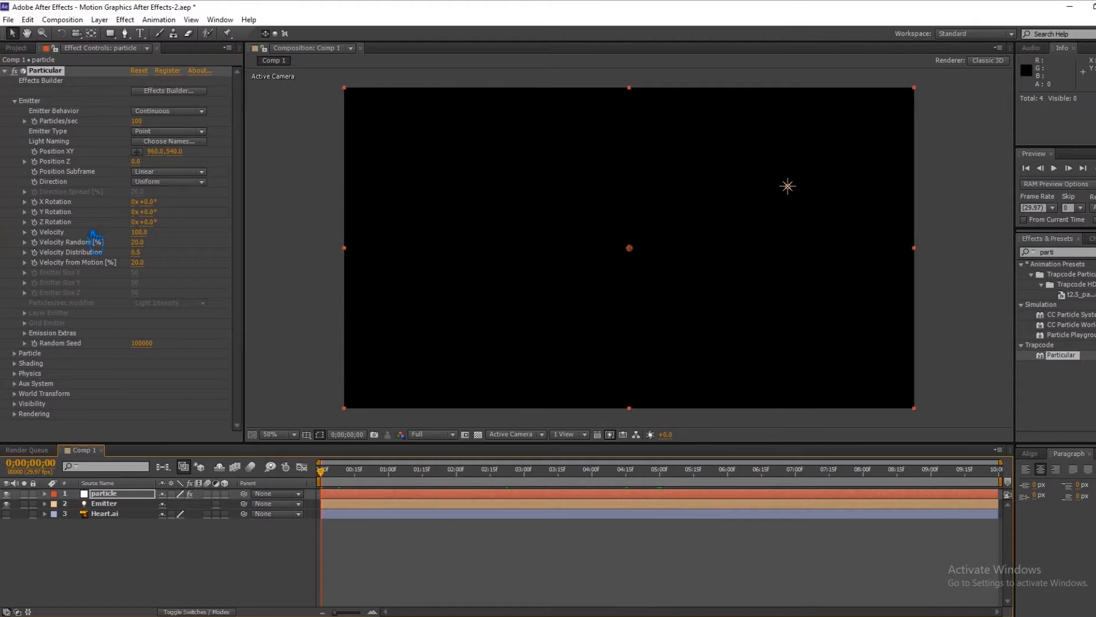
left_click(56, 167)
left_click(112, 494)
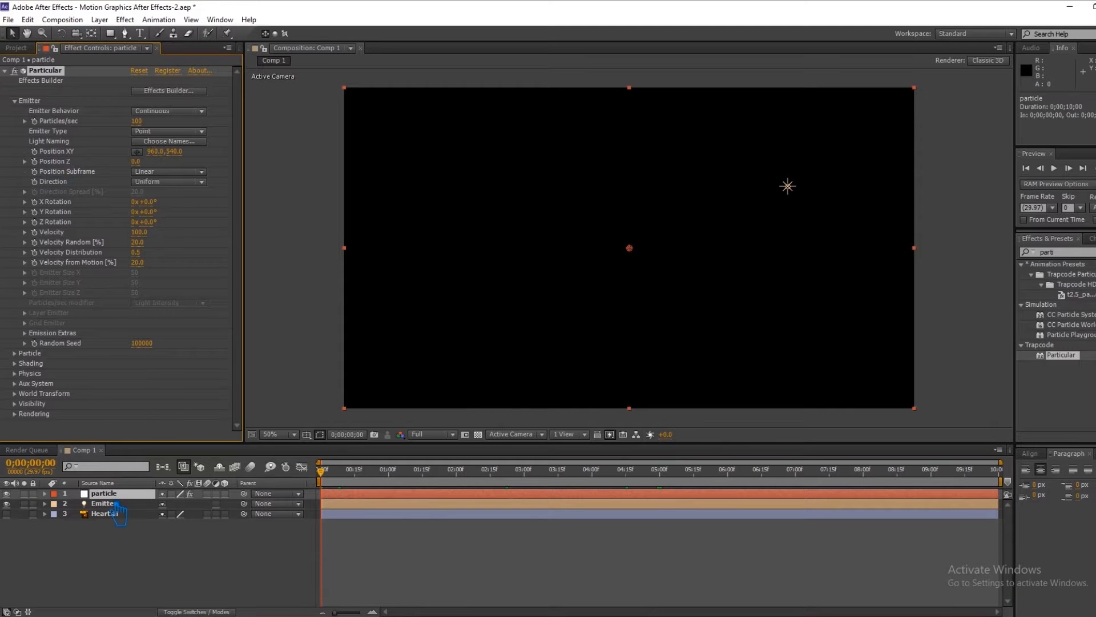
left_click(45, 493)
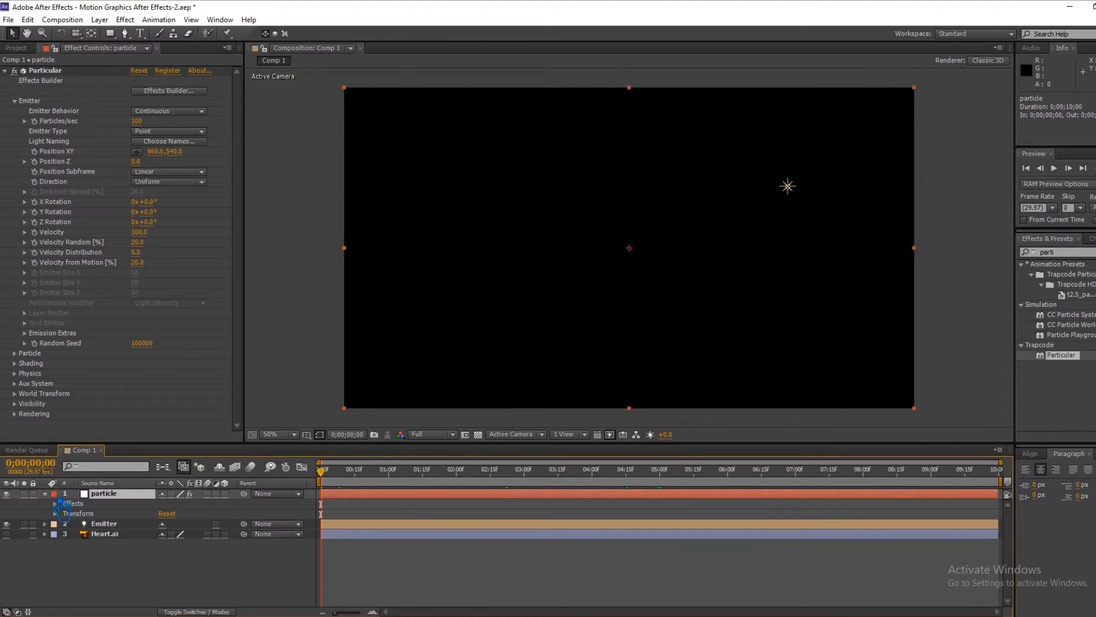
left_click(55, 503)
left_click(65, 513)
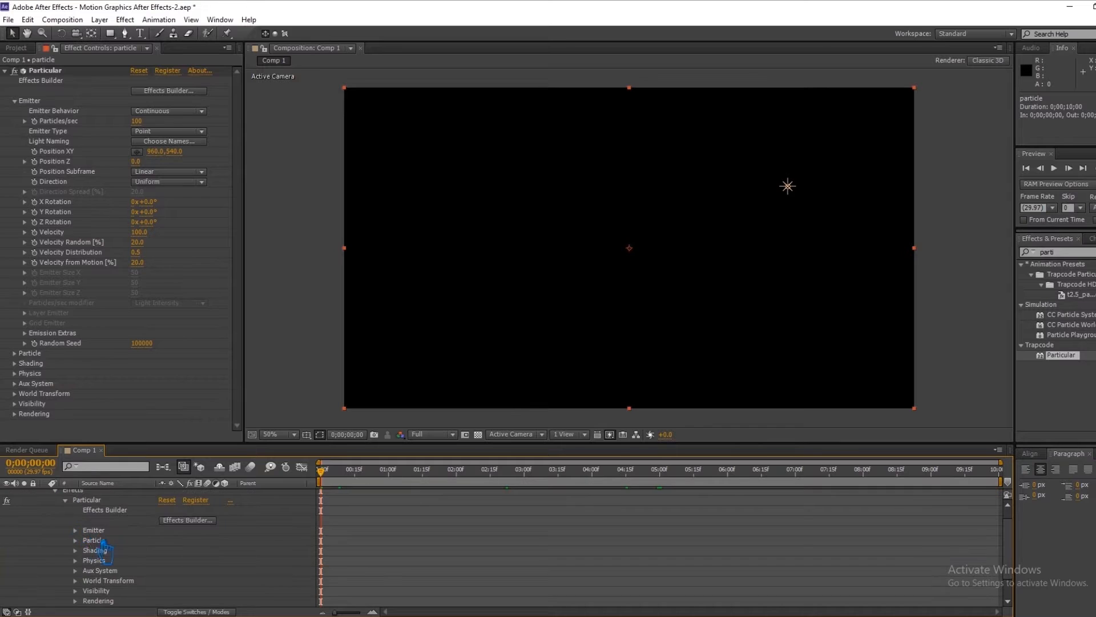
left_click(75, 529)
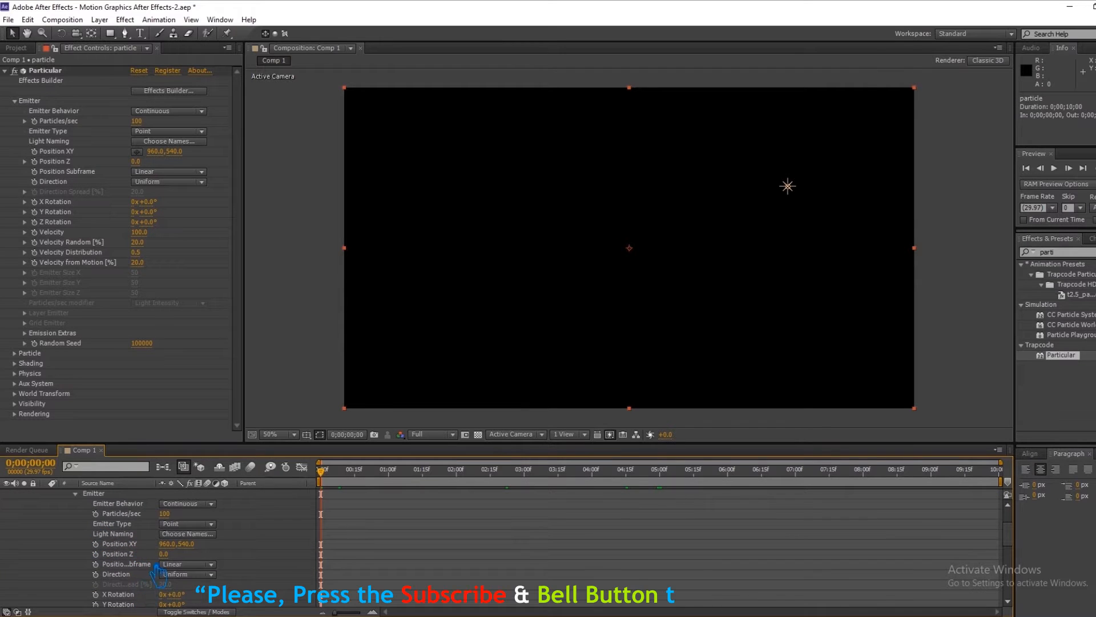
left_click(134, 545)
key("ctrl+v")
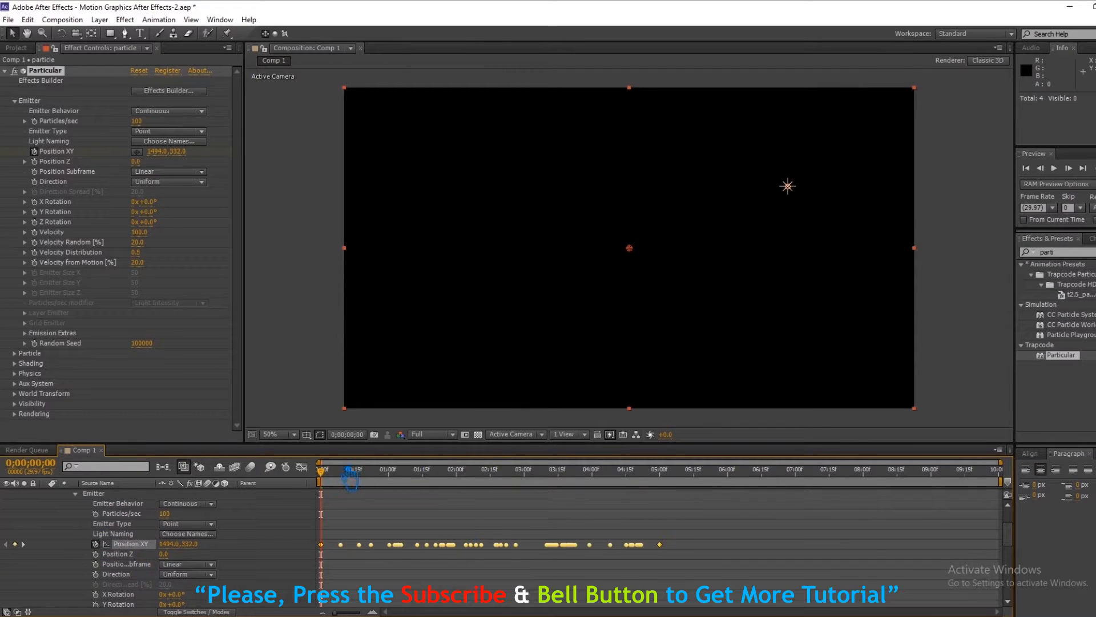
Collapse the Heart.ai layer and move the playhead to 0;00;02;10
scroll(188, 536, "up", 2)
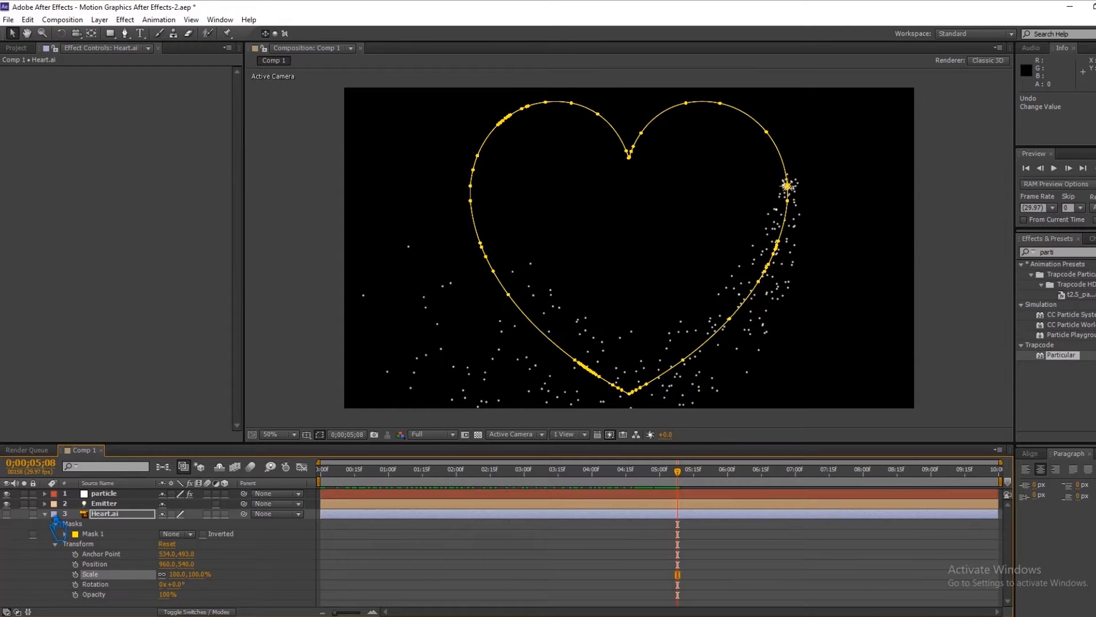
left_click(44, 513)
left_click(153, 578)
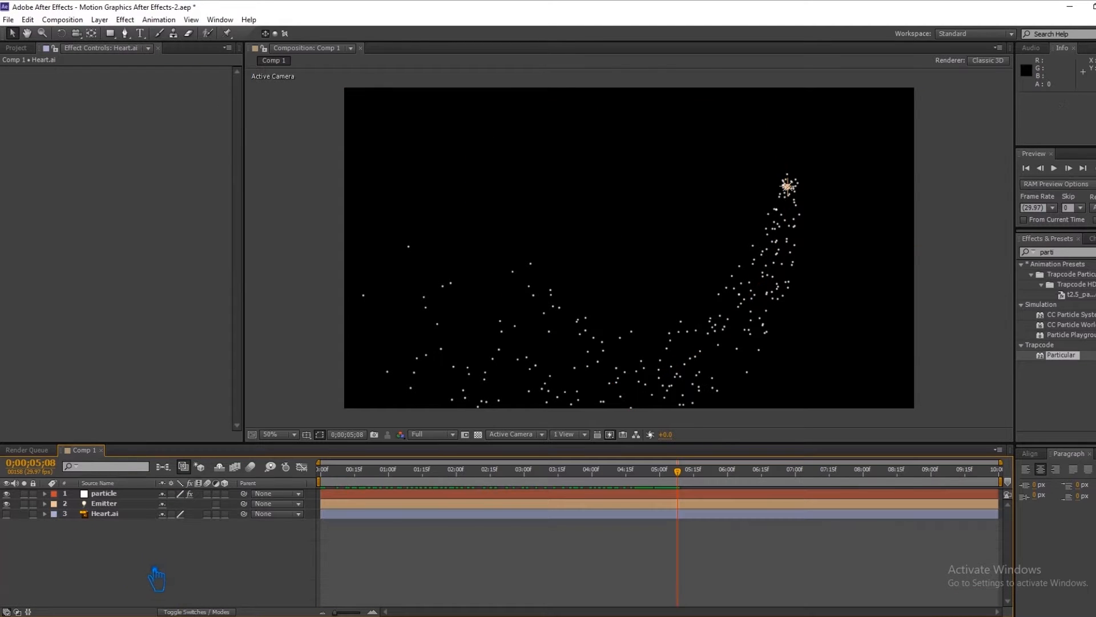
left_click(113, 504)
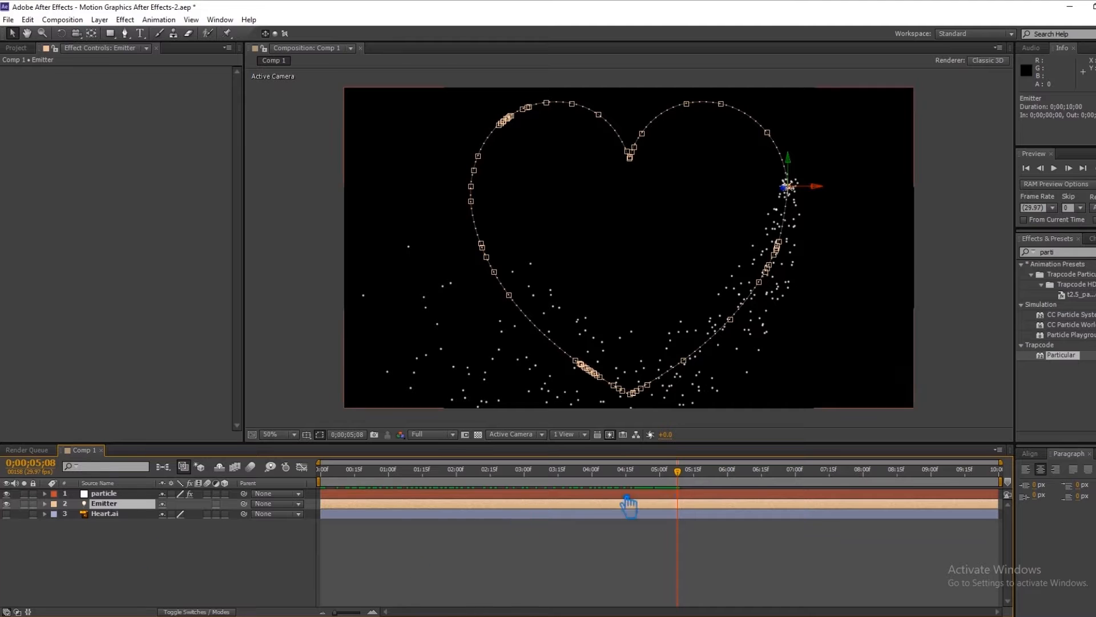
left_click_drag(694, 476, 494, 529)
Set Particles/sec to 800 for the Particular emitter on the particle layer and save the project
left_click(107, 494)
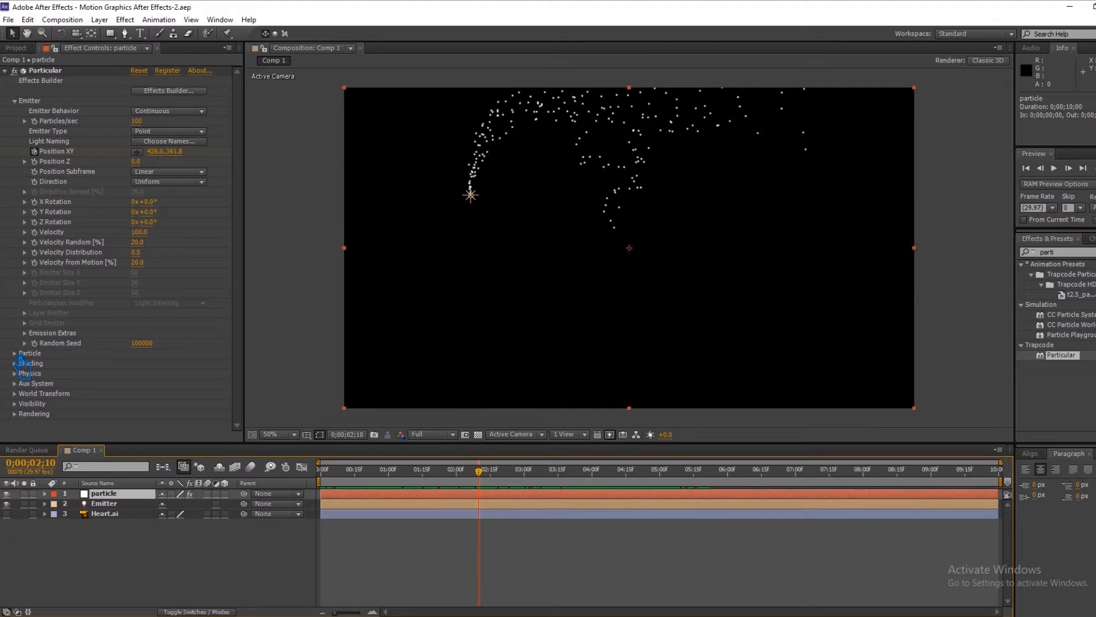
left_click(138, 121)
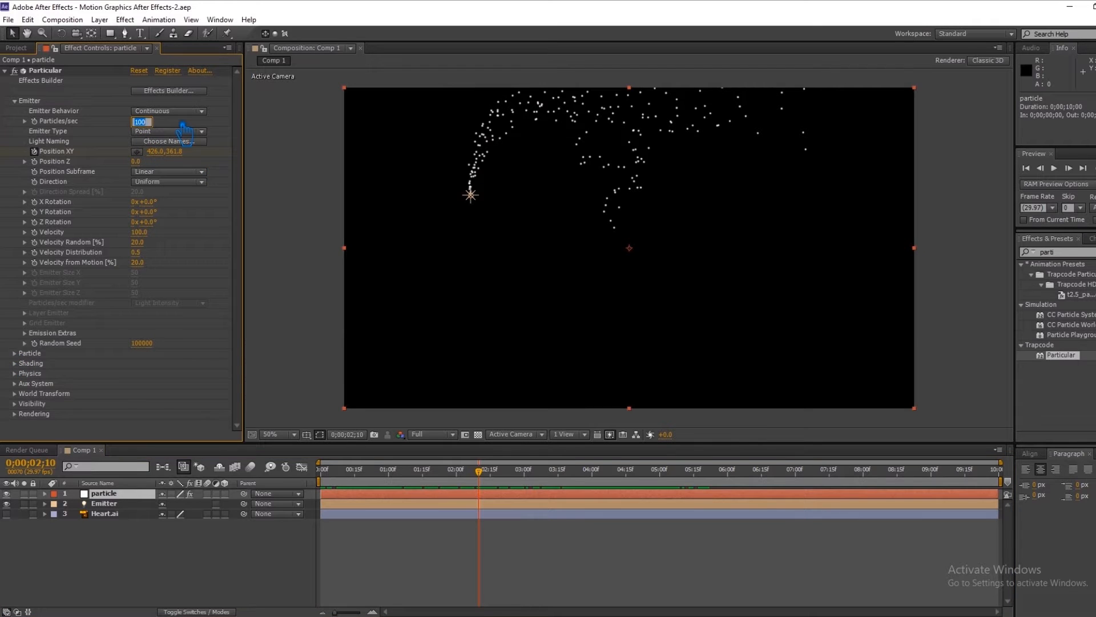
key("Return")
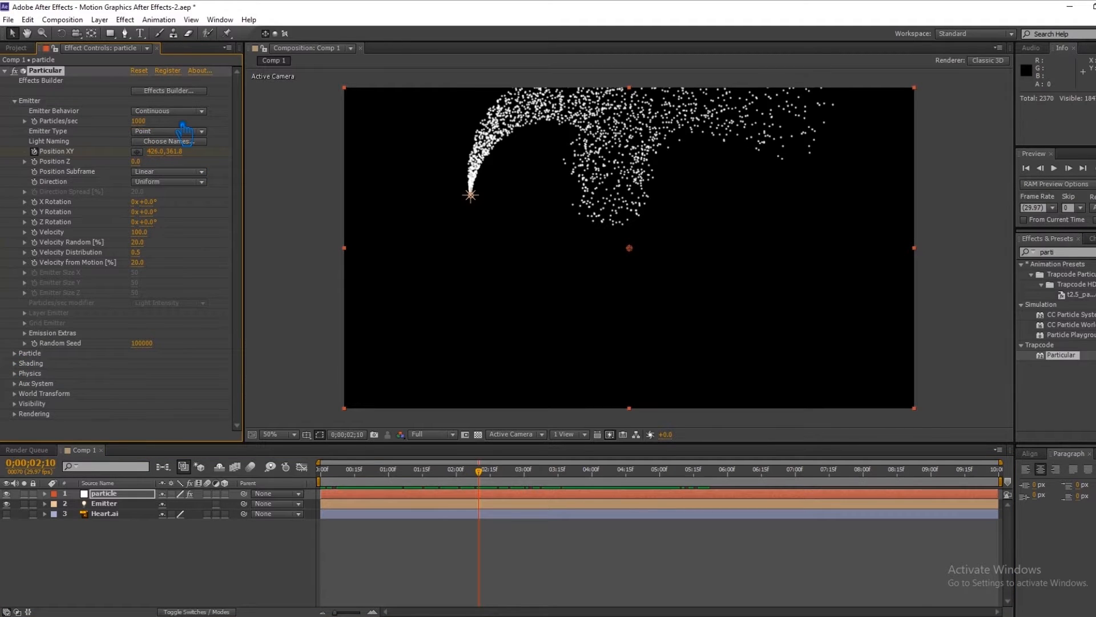
left_click(141, 122)
type("800")
key("Return")
key("ctrl+s")
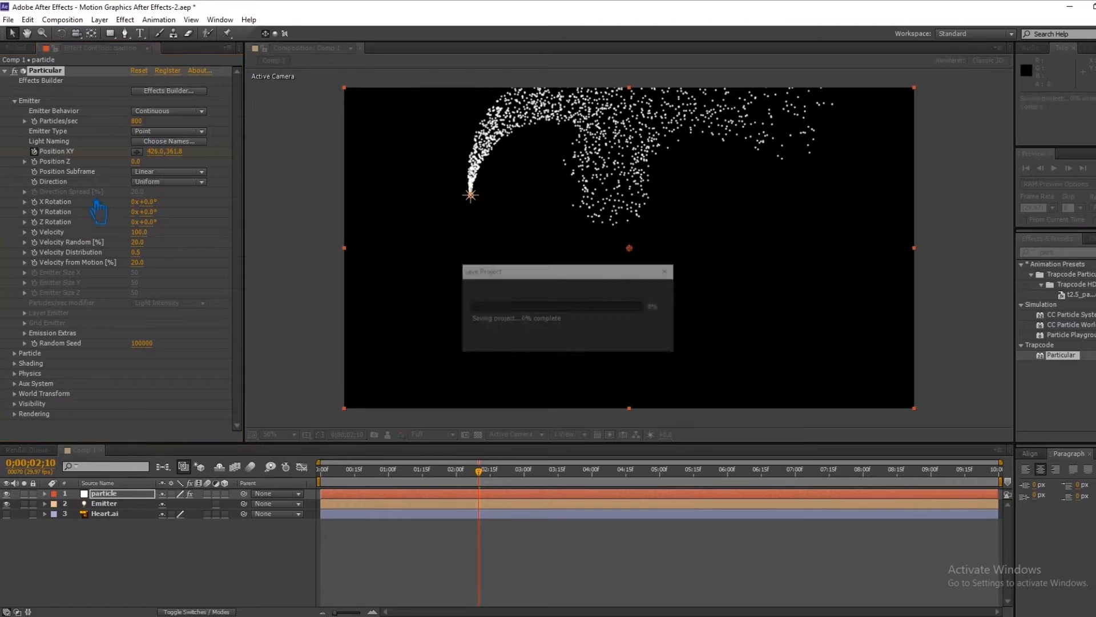
Expand the Particle settings, try a different Life value, and undo that change
left_click(26, 353)
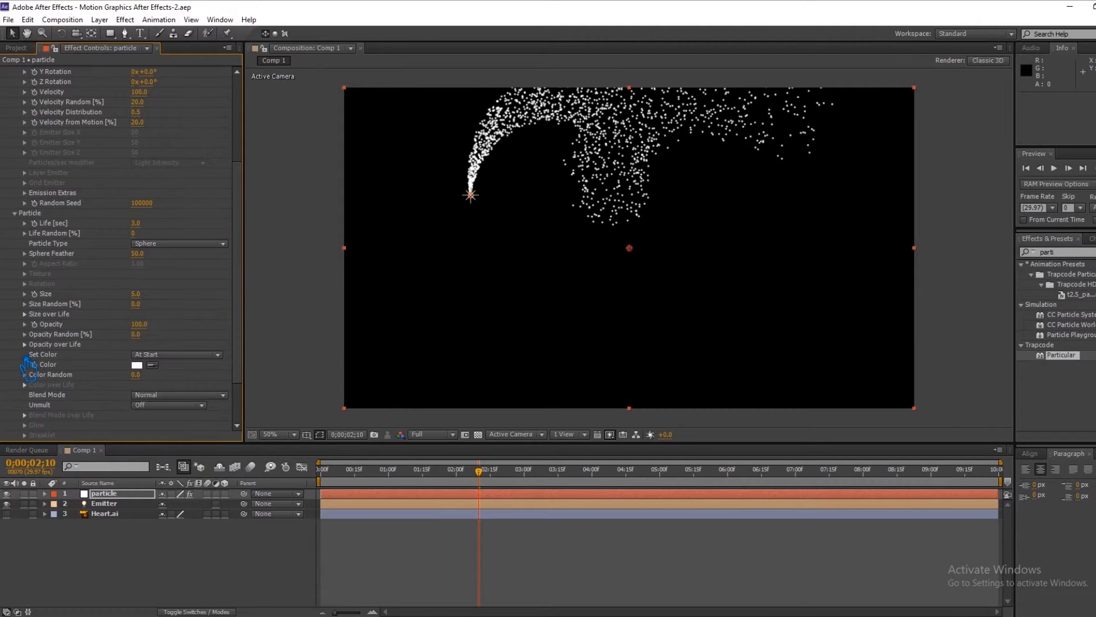
left_click(146, 227)
key("Return")
key("ctrl+z")
Set the main particle Size to 7 in the Particle settings
left_click(151, 298)
key("Return")
left_click(143, 295)
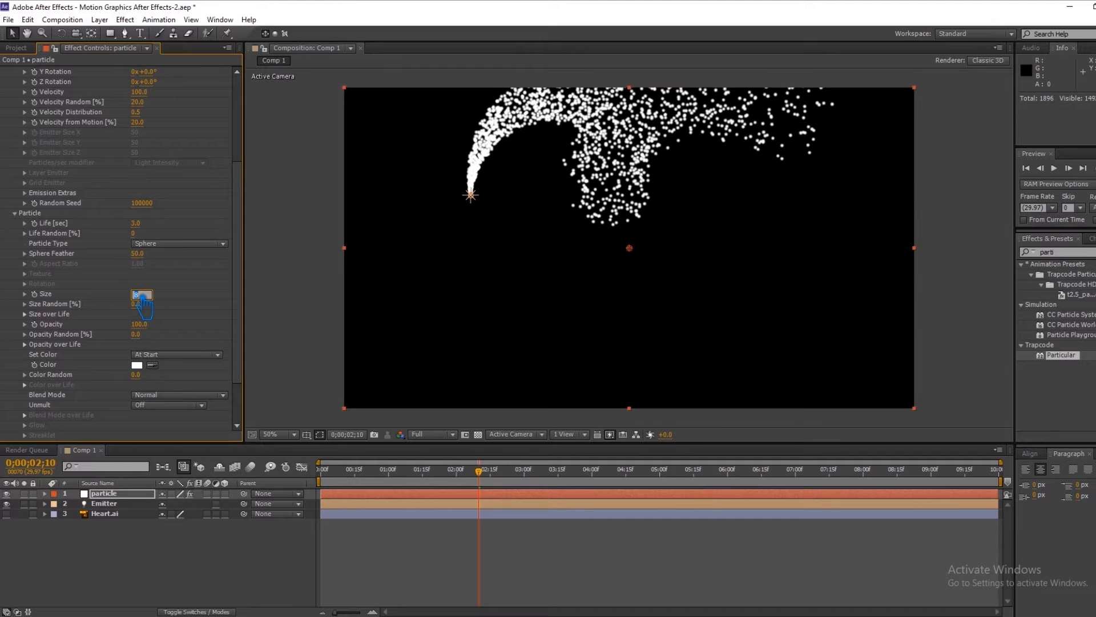
type("7")
key("Return")
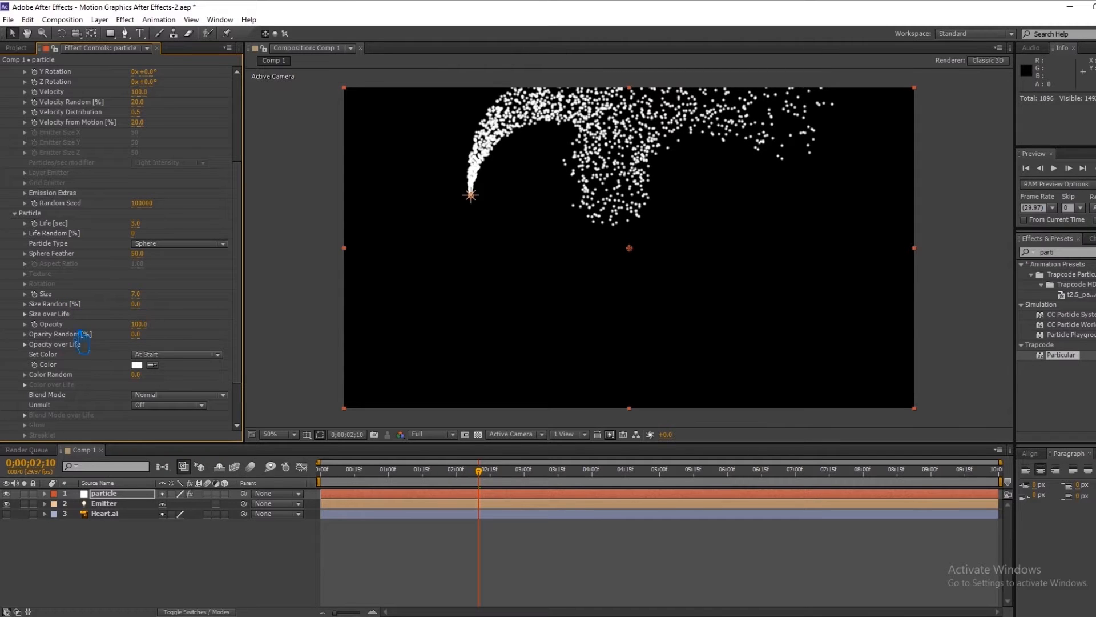
Give the main particles' Size over Life and Opacity over Life the linear decreasing curve preset
left_click(33, 315)
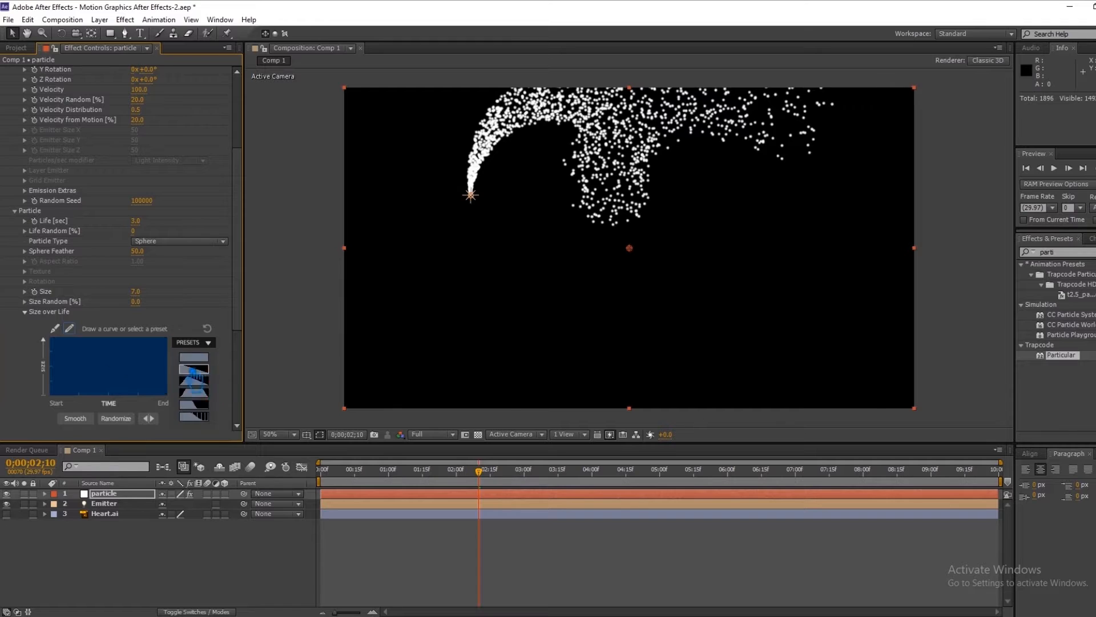
left_click(33, 315)
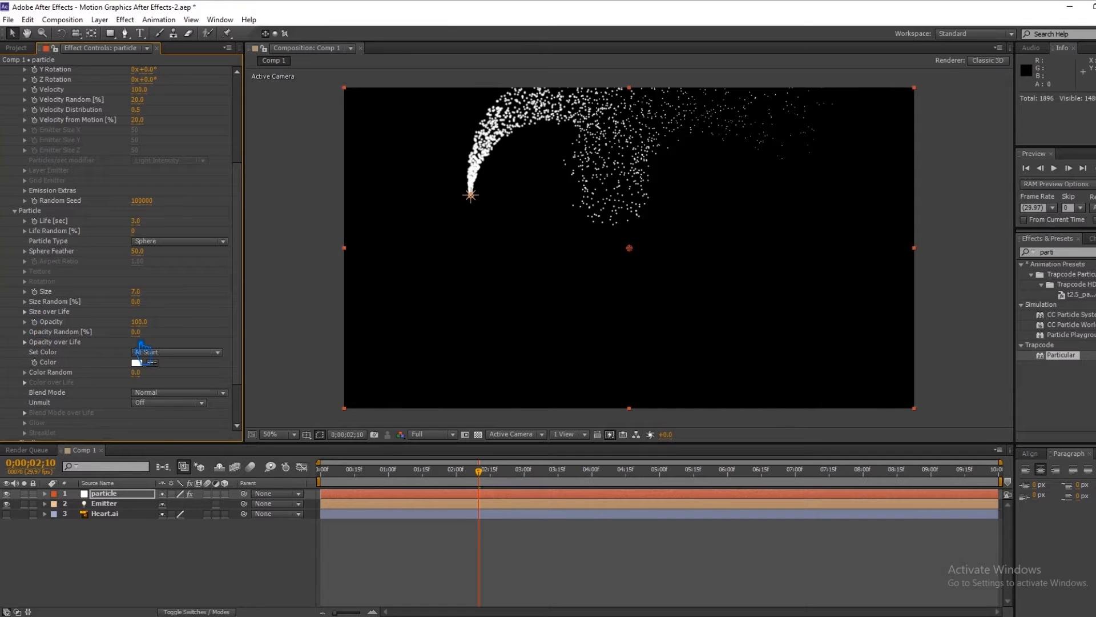
left_click(34, 342)
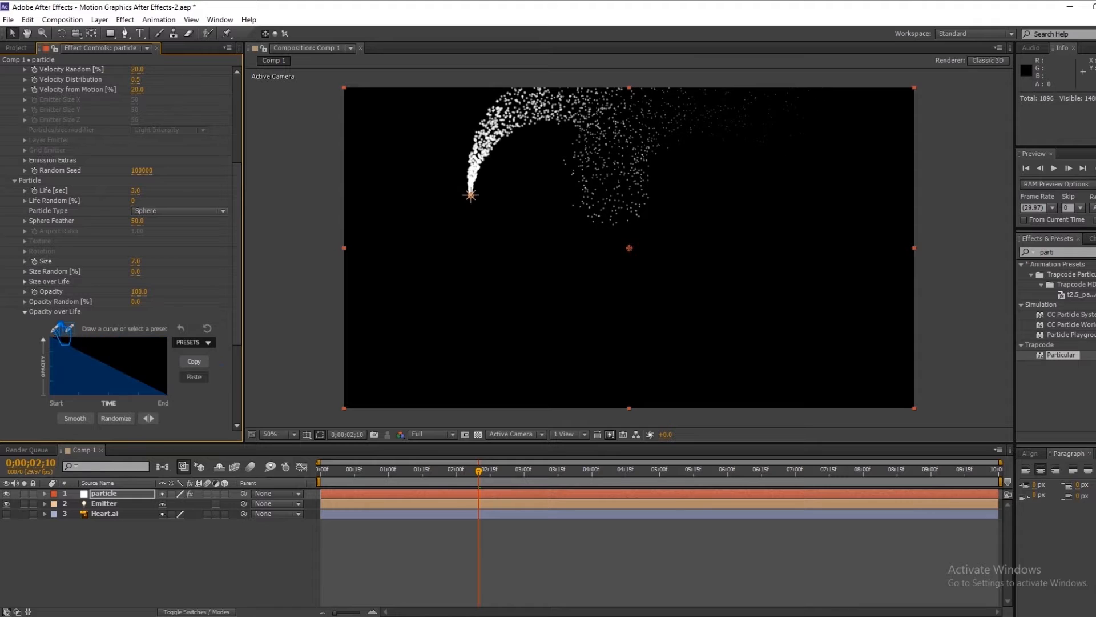
left_click(25, 311)
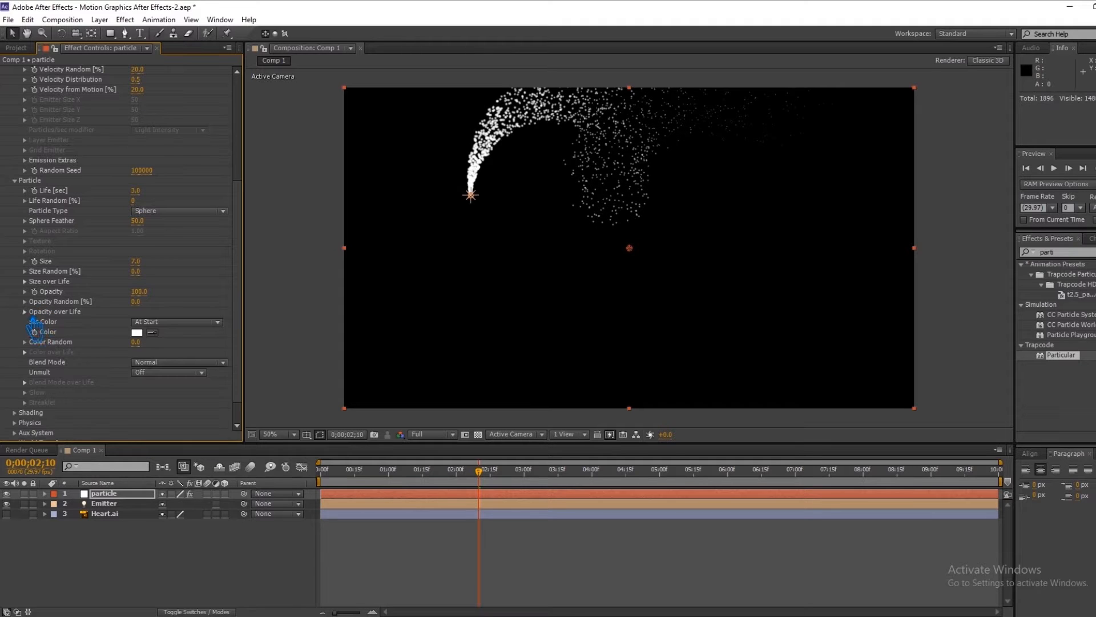
Change the main particle Color to light blue
left_click(138, 332)
left_click(384, 224)
left_click_drag(323, 172, 305, 139)
left_click(467, 152)
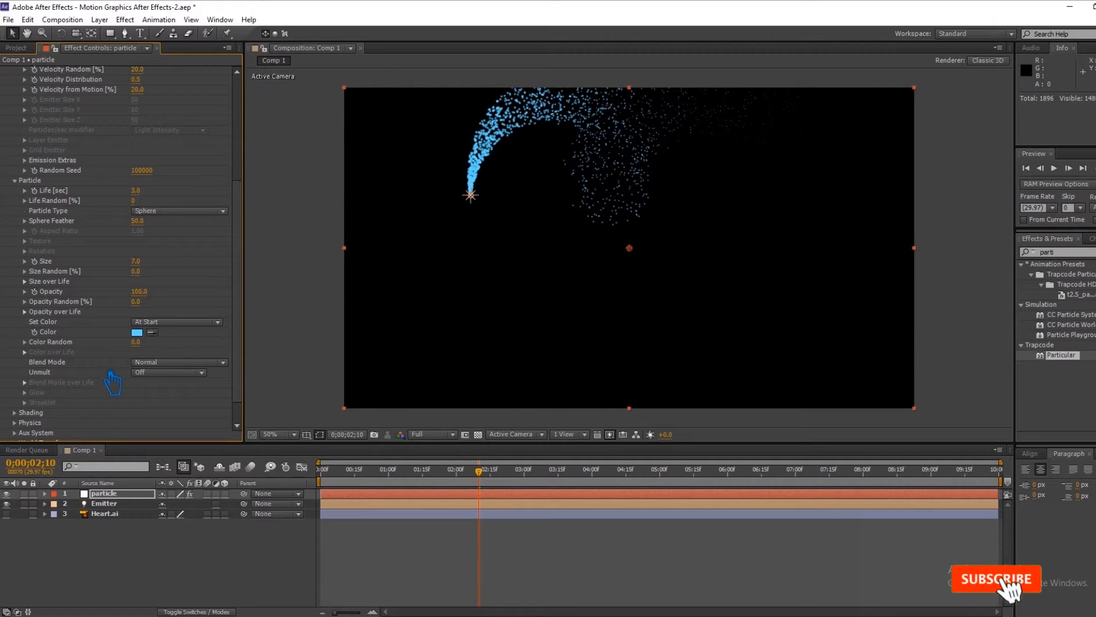
left_click(35, 285)
left_click(35, 285)
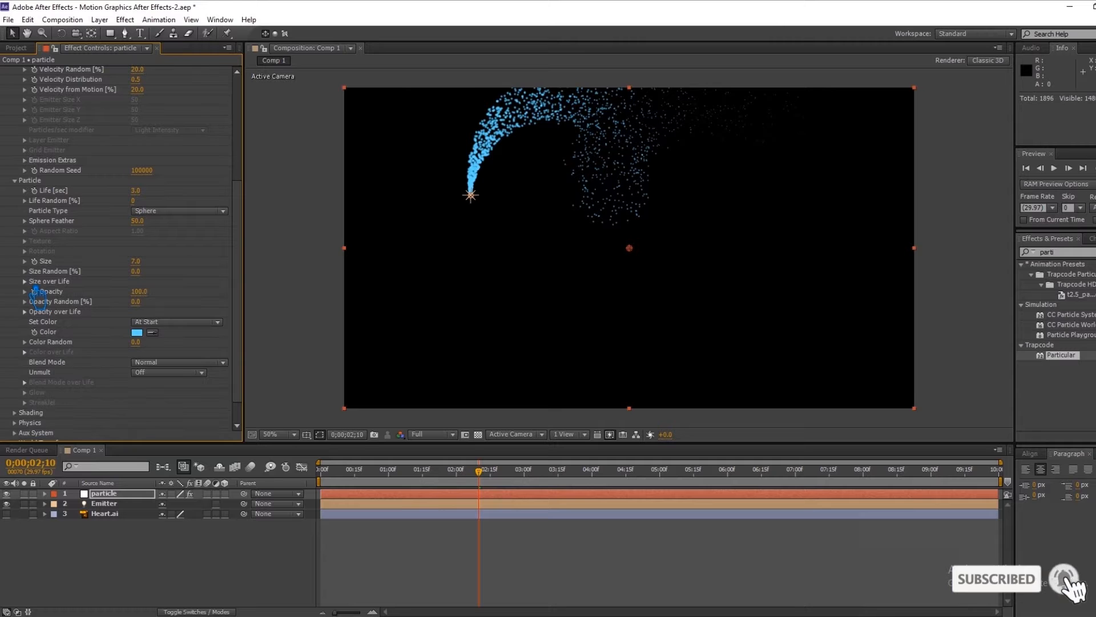
left_click(34, 312)
left_click(35, 312)
In the Shading settings, turn on Shadowlet for Main and Shadowlet for Aux
scroll(31, 394, "down", 1)
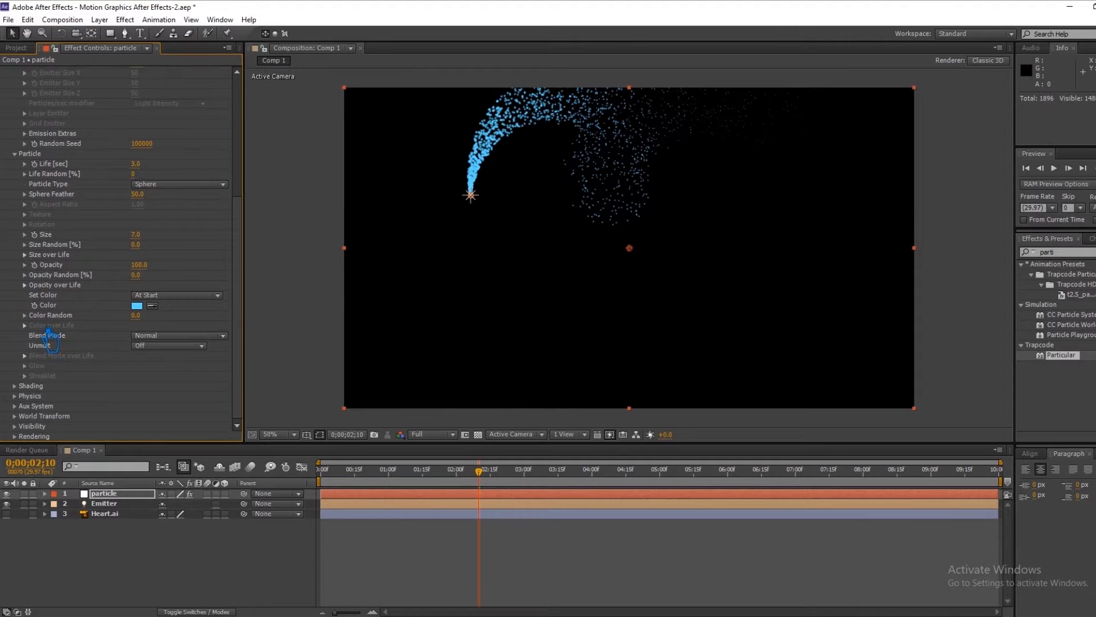
left_click(26, 387)
left_click(179, 425)
left_click(170, 452)
left_click(170, 416)
left_click(163, 442)
Set Affect Position to 90 in the Turbulence Field of the Air physics settings, and save the project
scroll(156, 406, "down", 2)
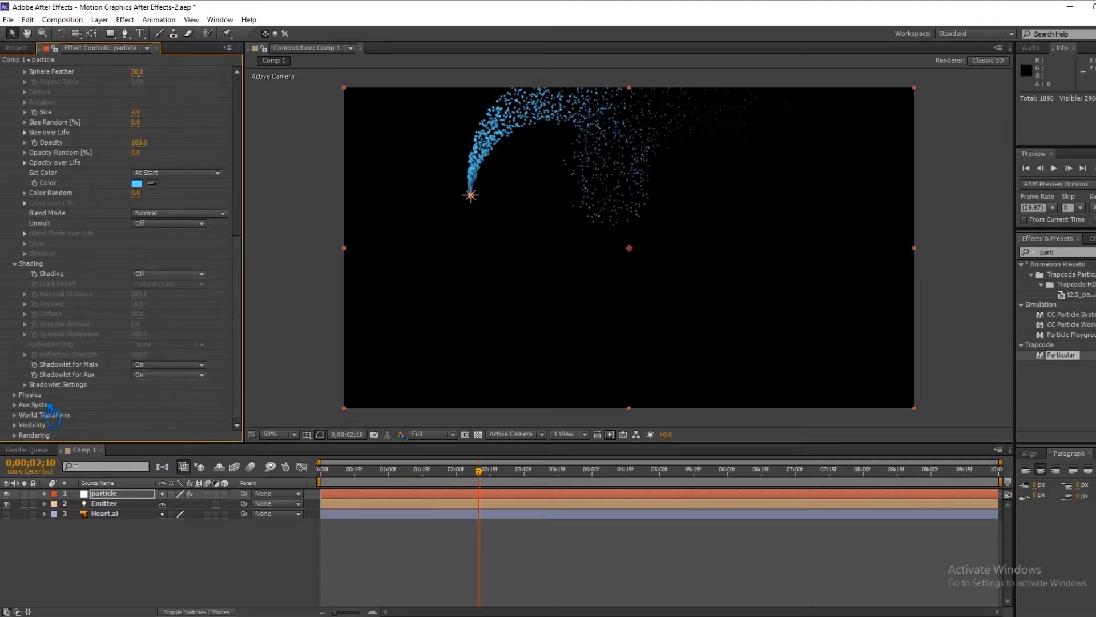
left_click(22, 396)
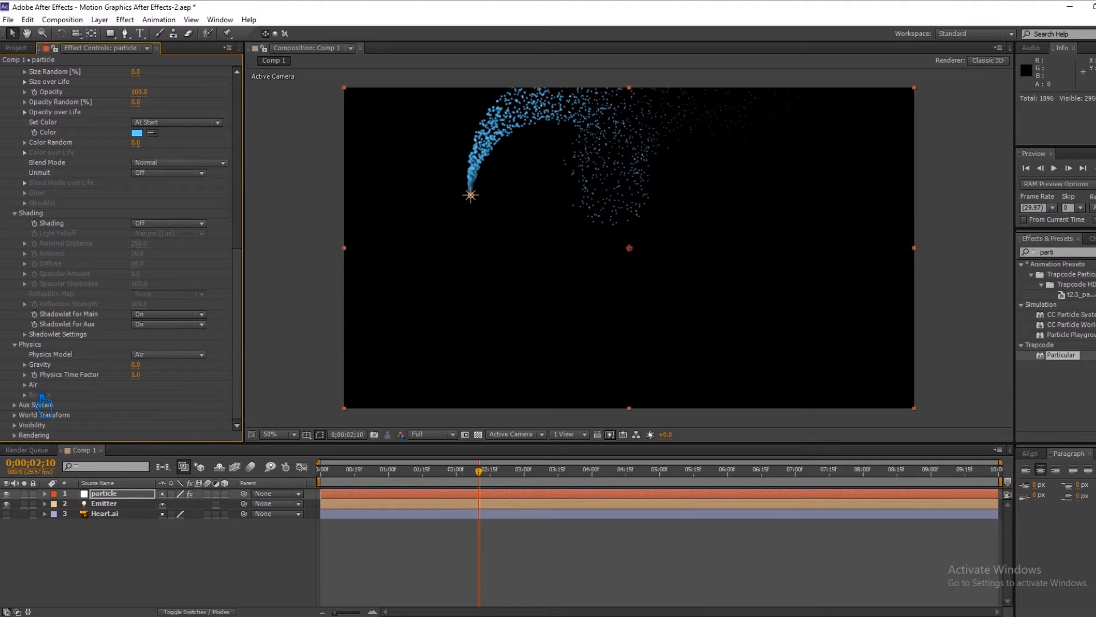
left_click(33, 386)
scroll(50, 400, "down", 3)
scroll(98, 435, "down", 2)
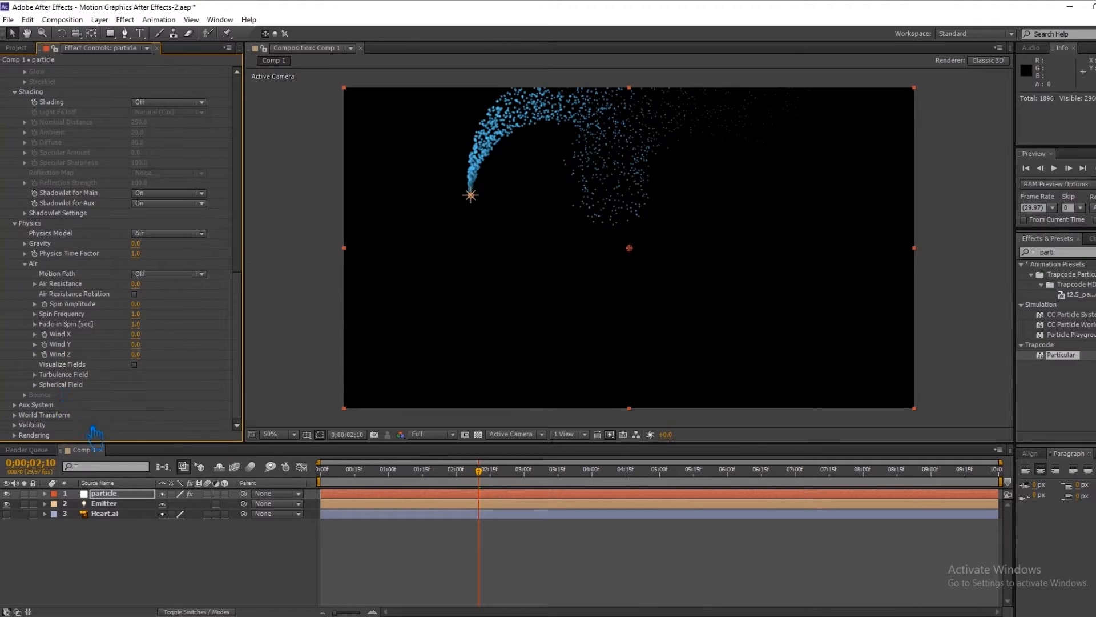
left_click(35, 374)
scroll(46, 389, "down", 3)
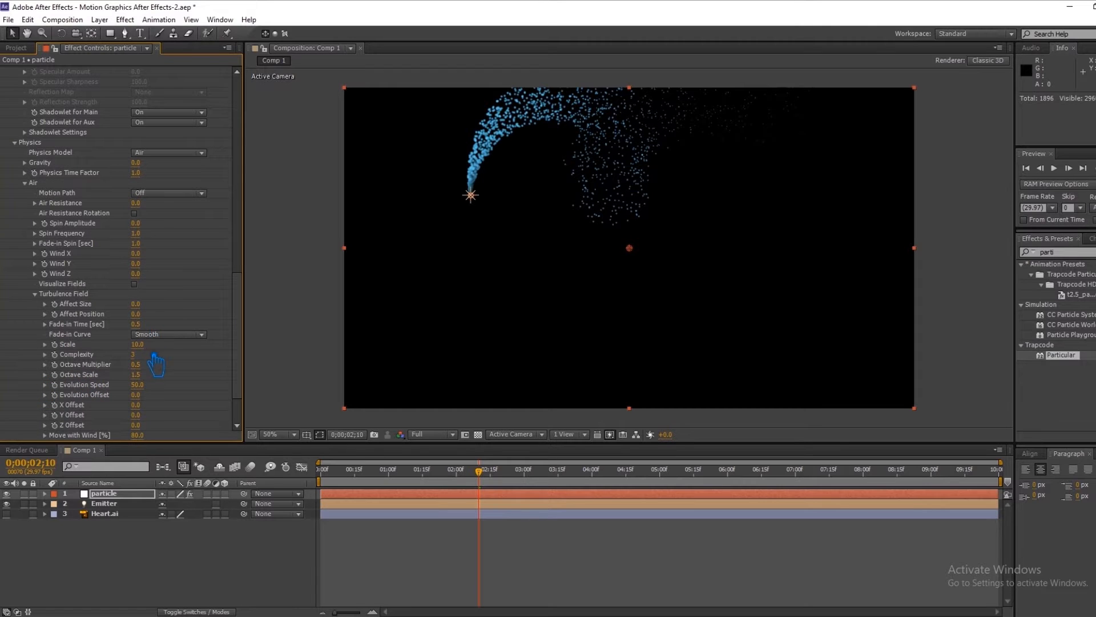
left_click(137, 314)
type("90")
key("Return")
key("ctrl+s")
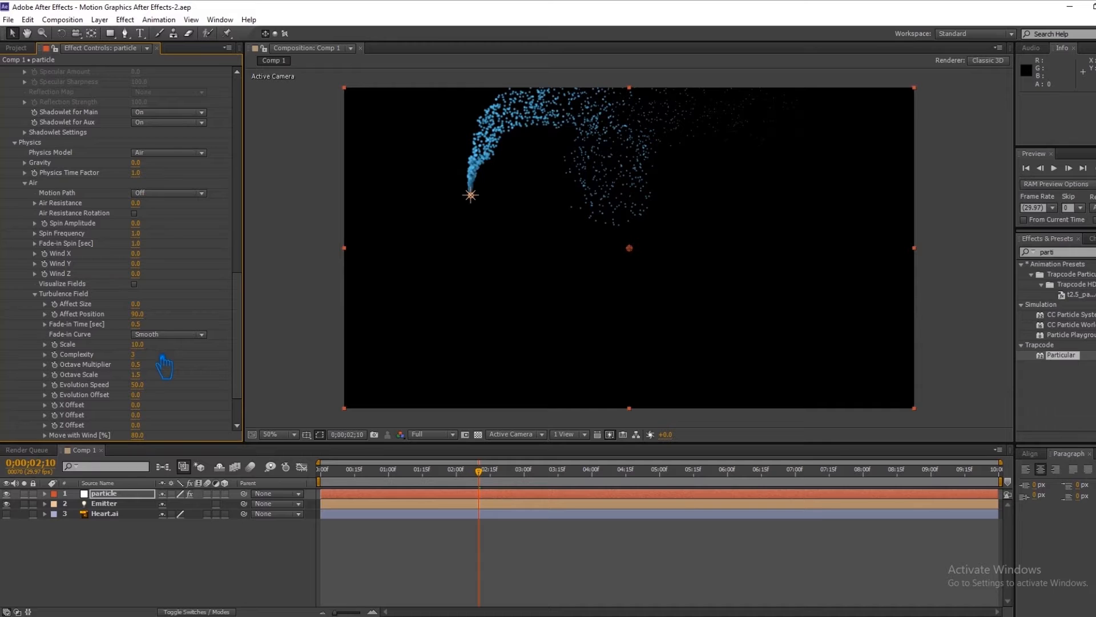
Set the Aux System to emit Continuously with 120 Particles/sec
scroll(164, 365, "down", 3)
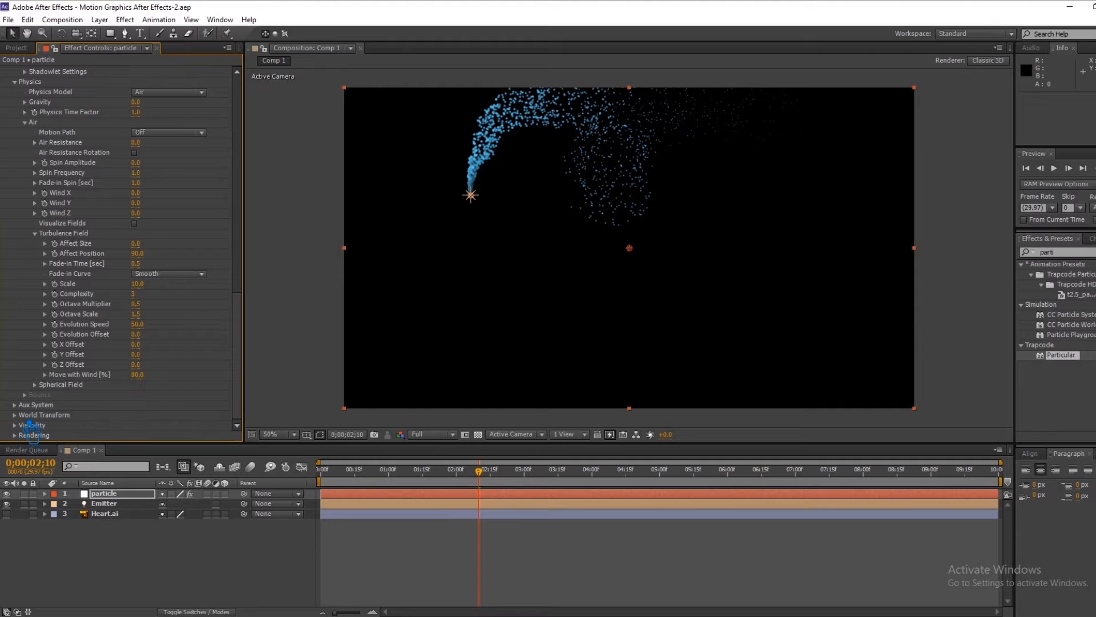
left_click(18, 404)
scroll(114, 343, "down", 8)
left_click(169, 253)
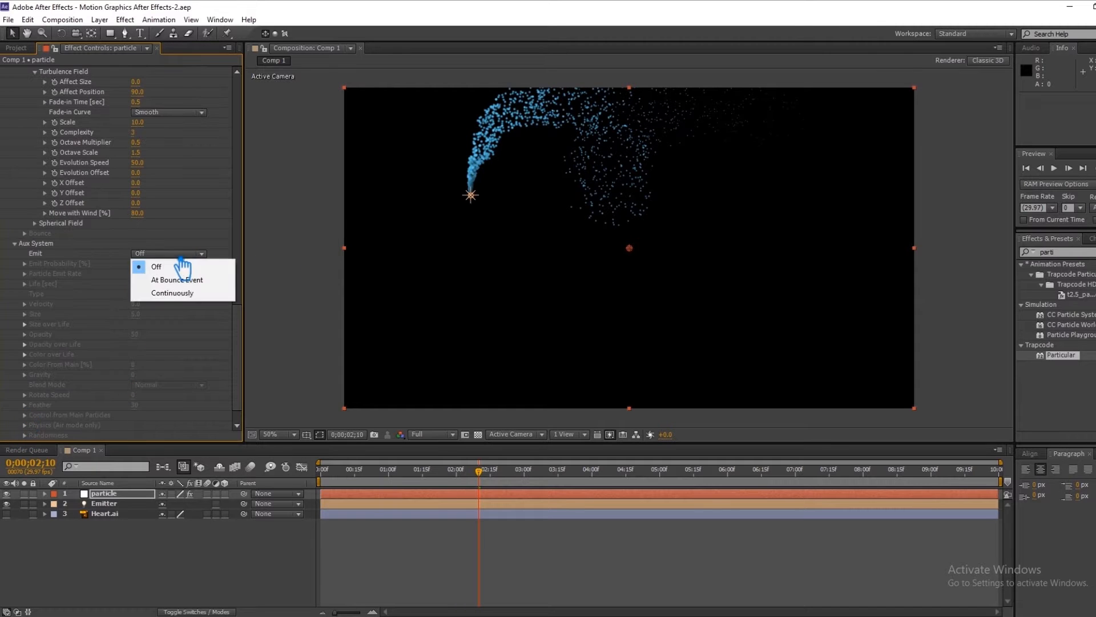
left_click(177, 295)
left_click(138, 274)
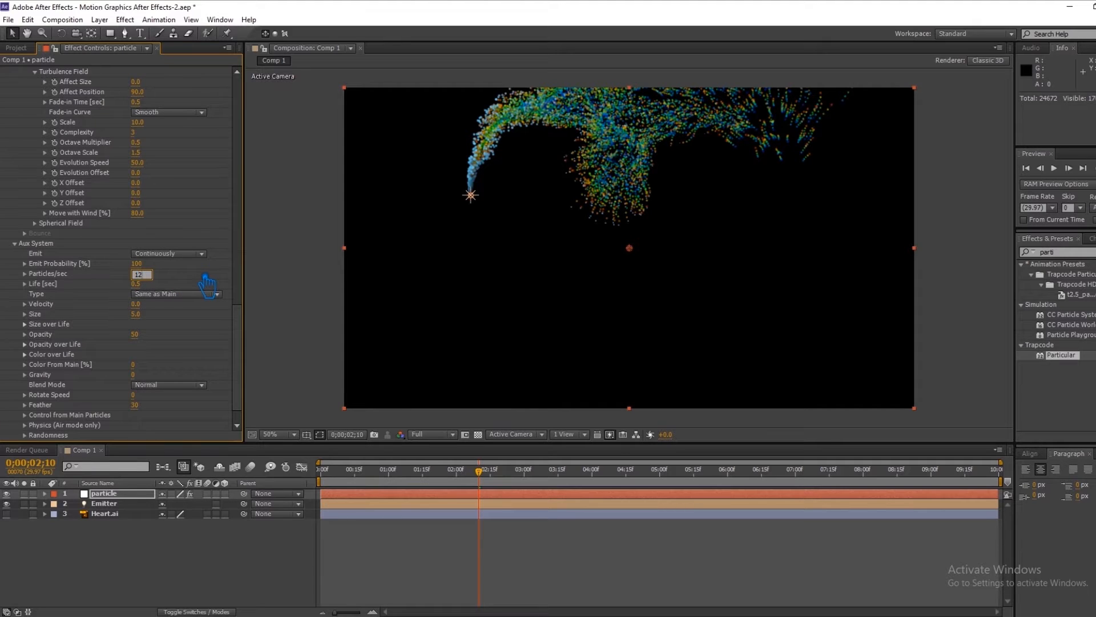
key("Return")
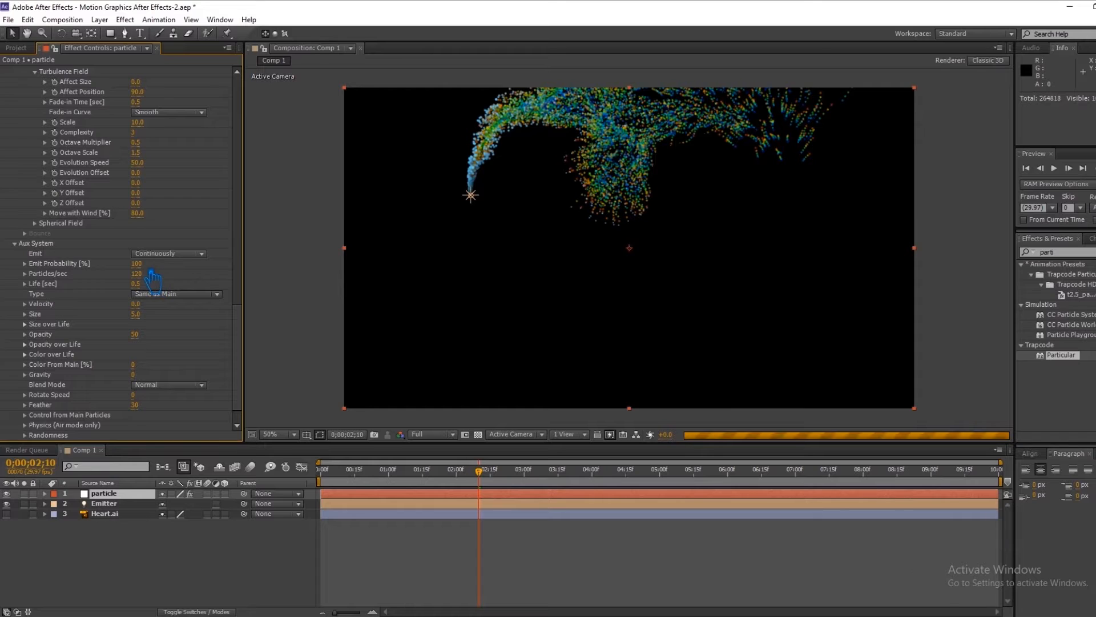
Try to set the Aux System's Emit Probability to 120%
left_click(137, 264)
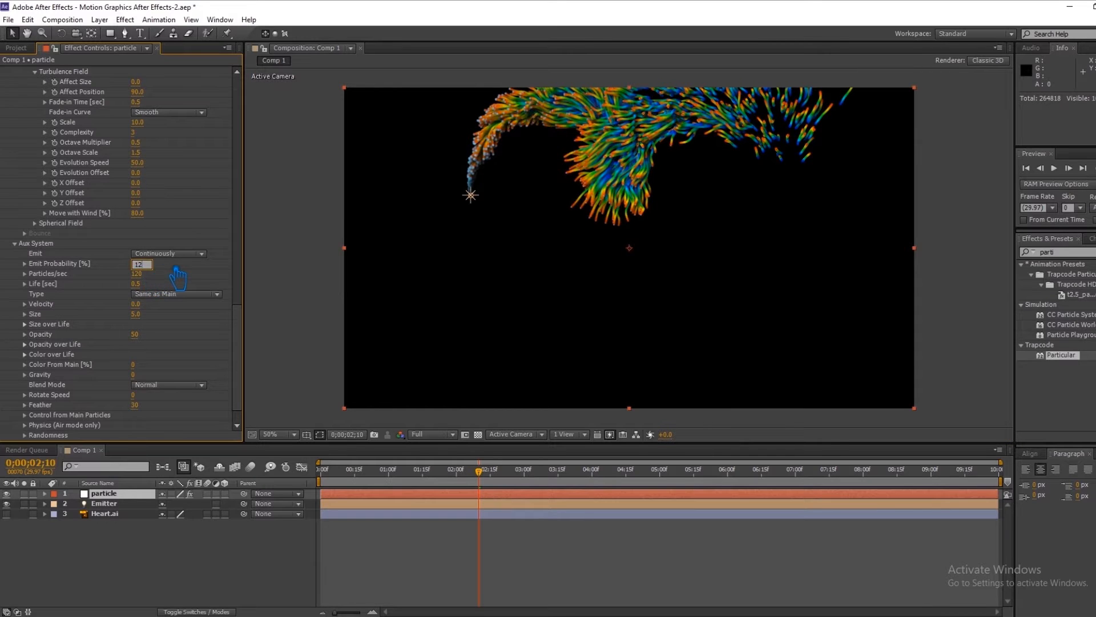
type("120")
key("Return")
Set the Aux System's particle Size to 2 and save the project
left_click(138, 315)
type("2")
key("Return")
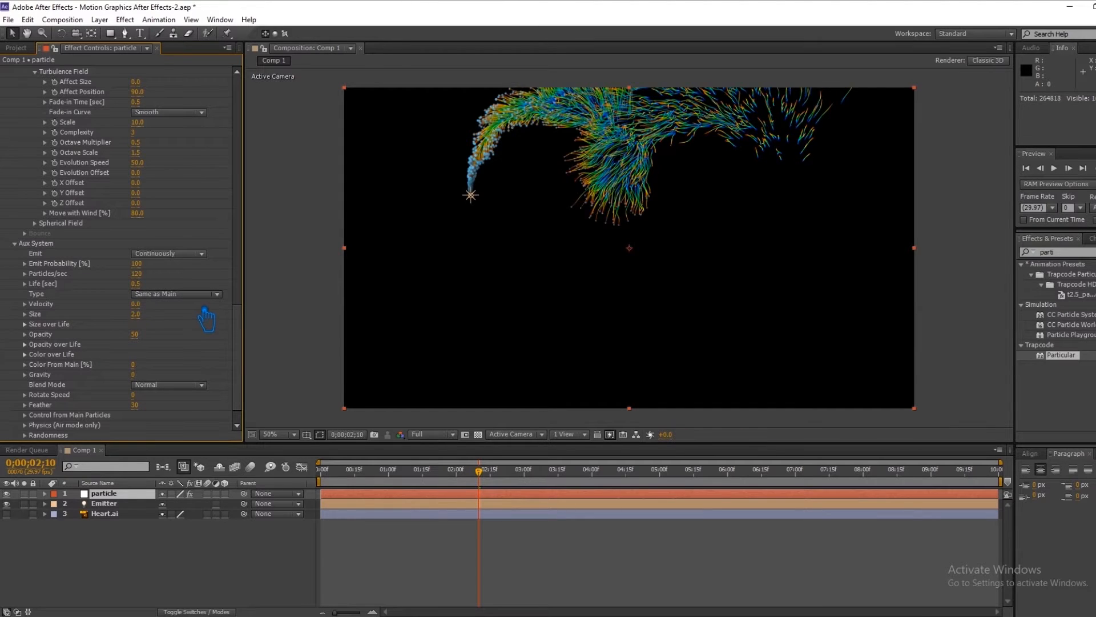
key("ctrl+s")
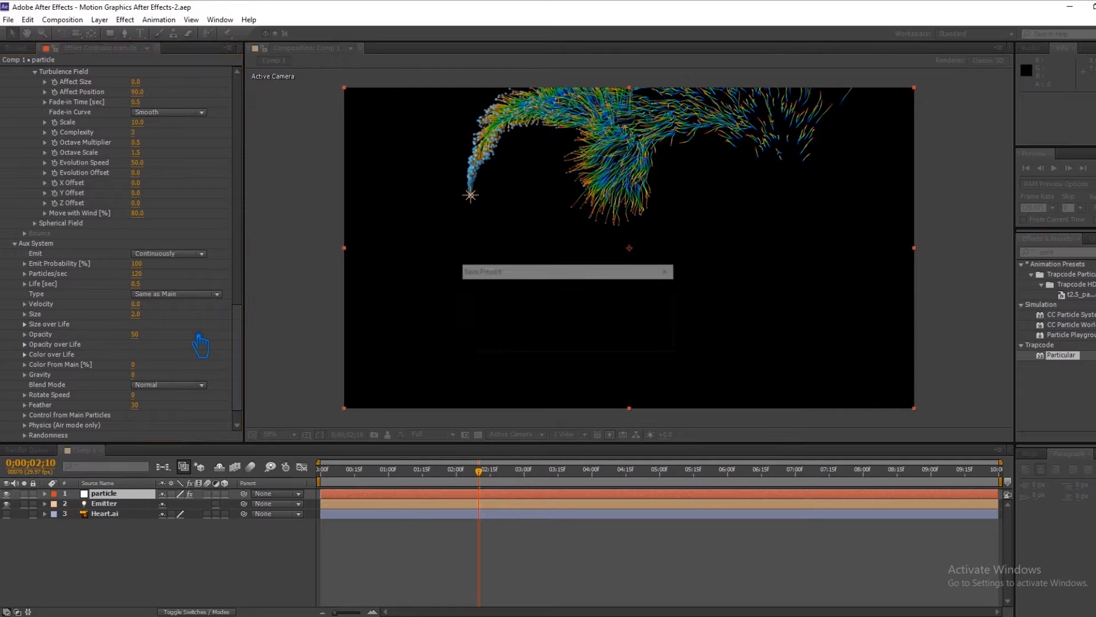
Compare curve presets for the Aux System's Size over Life and apply the linear decreasing one
left_click(34, 323)
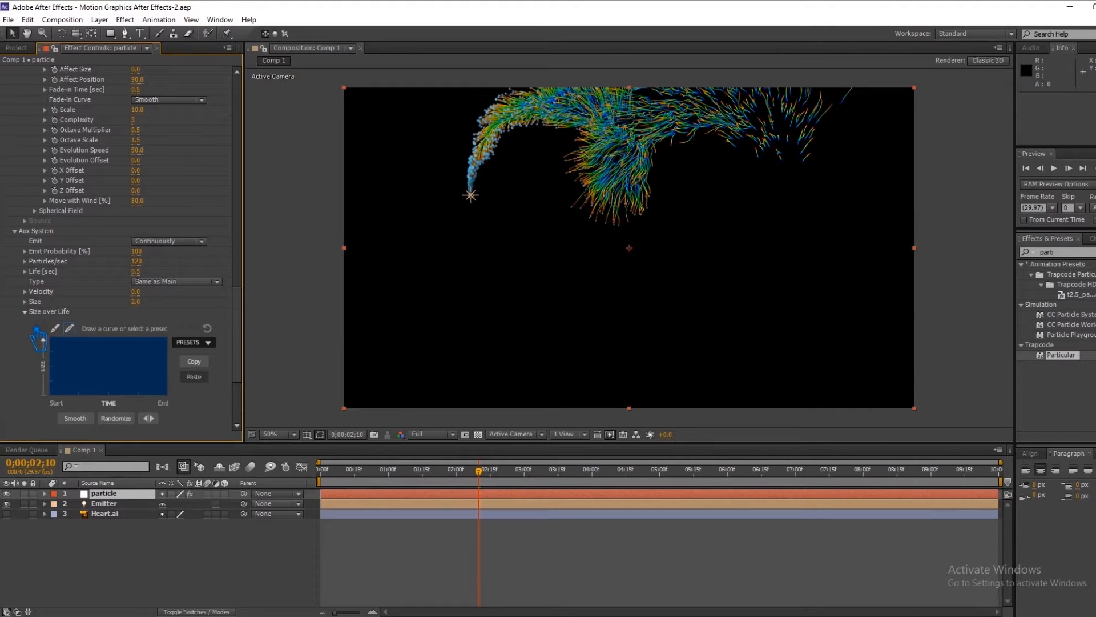
left_click(209, 377)
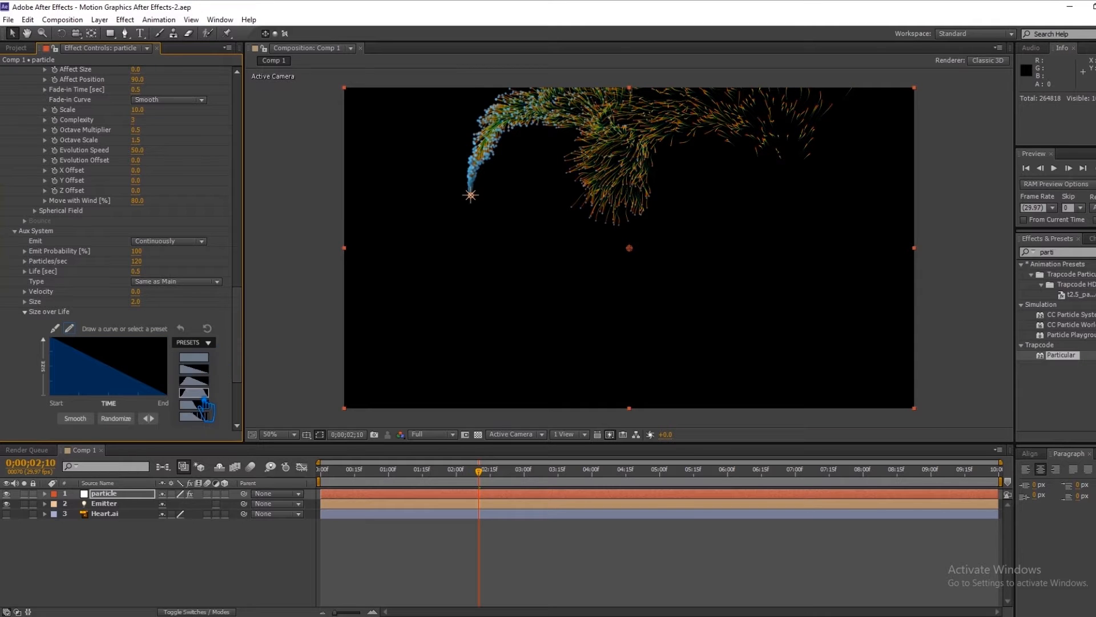
left_click(208, 343)
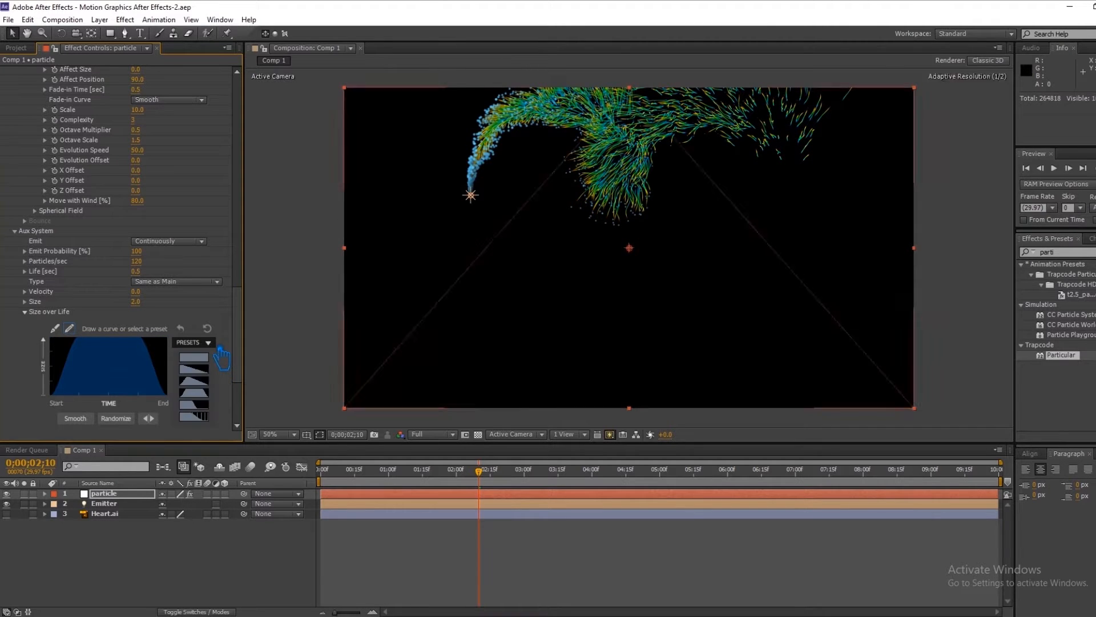
left_click(205, 398)
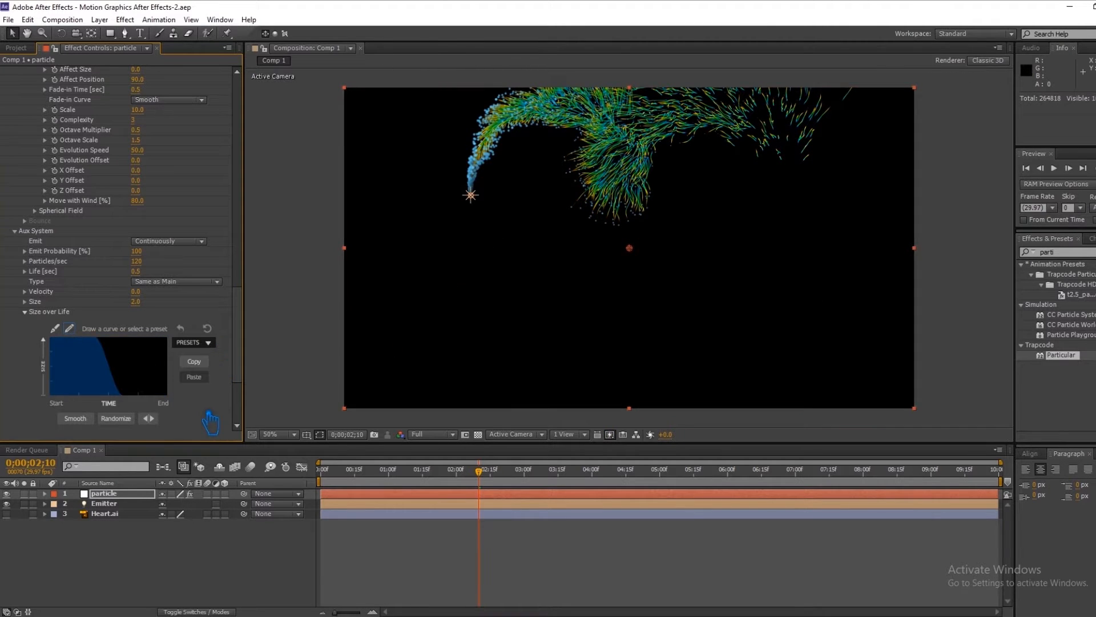
left_click(208, 342)
left_click(201, 388)
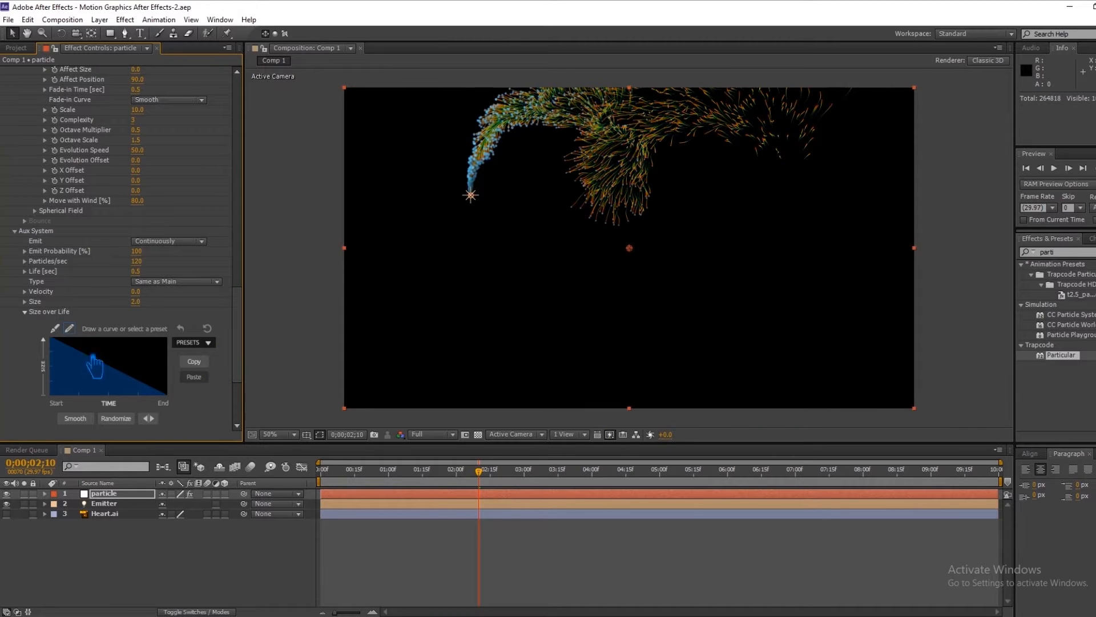
left_click(35, 314)
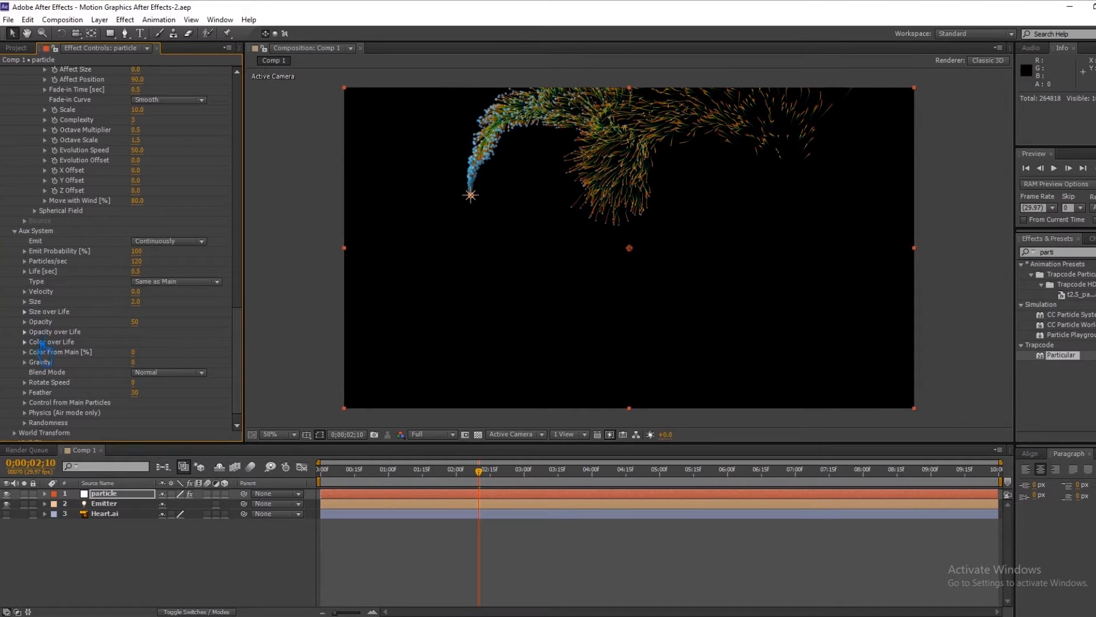
Apply a curve preset to the Aux System's Opacity over Life and set its Color From Main to 100%
left_click(39, 336)
scroll(38, 339, "down", 1)
left_click(207, 342)
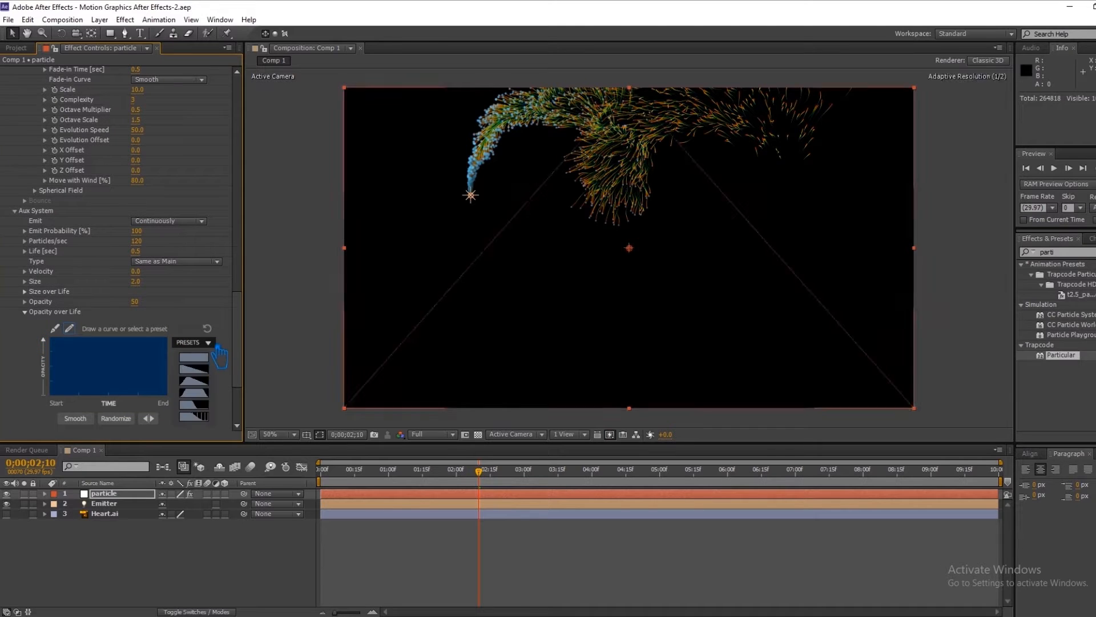
left_click(201, 389)
left_click(35, 313)
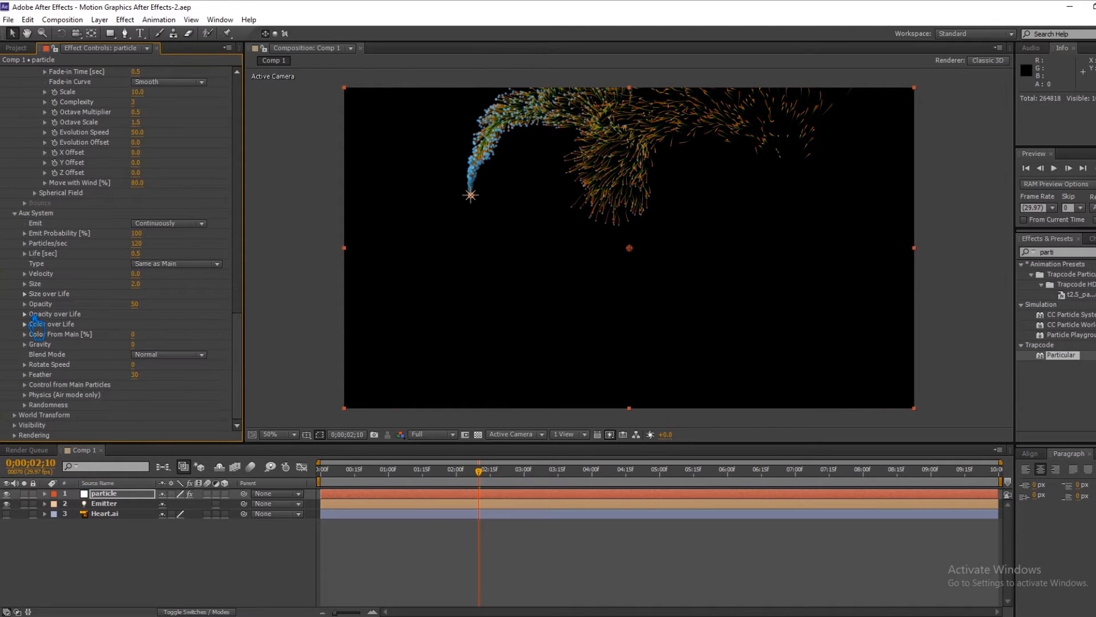
left_click_drag(135, 335, 409, 342)
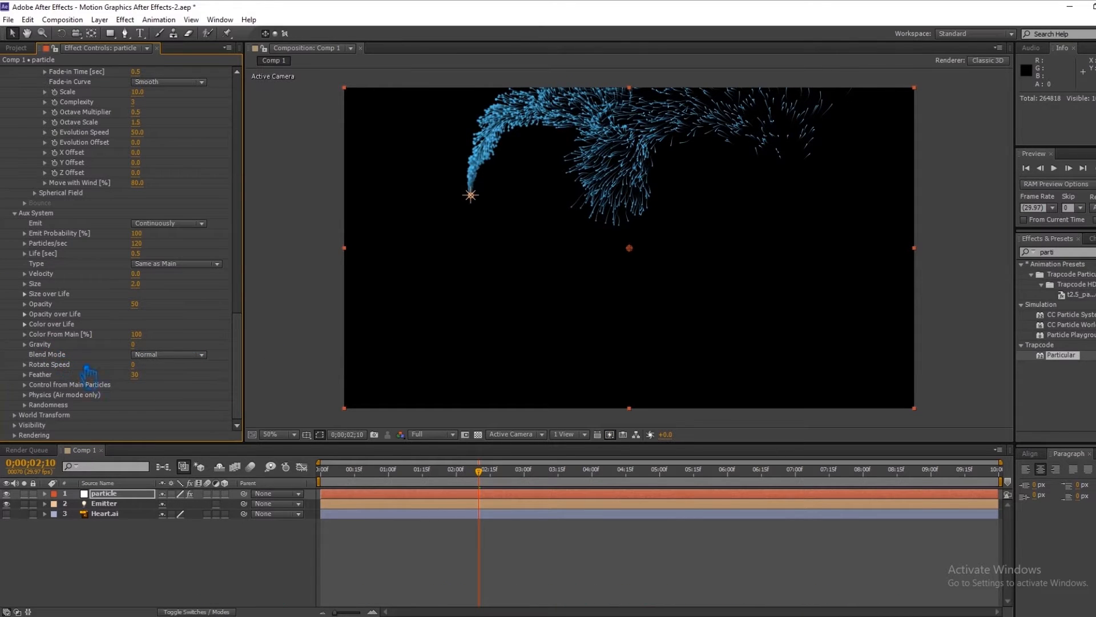
Try a Turbulence Position of 1000 in the Aux System's Physics, and reduce it to 100
left_click(24, 395)
left_click(137, 426)
type("5")
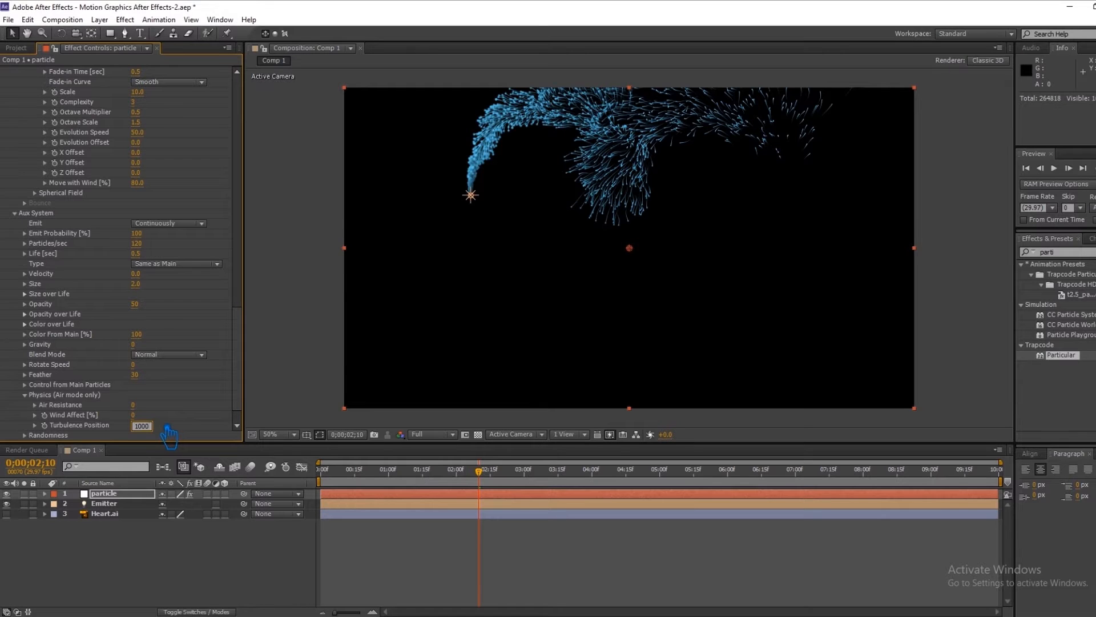
key("Return")
left_click(165, 429)
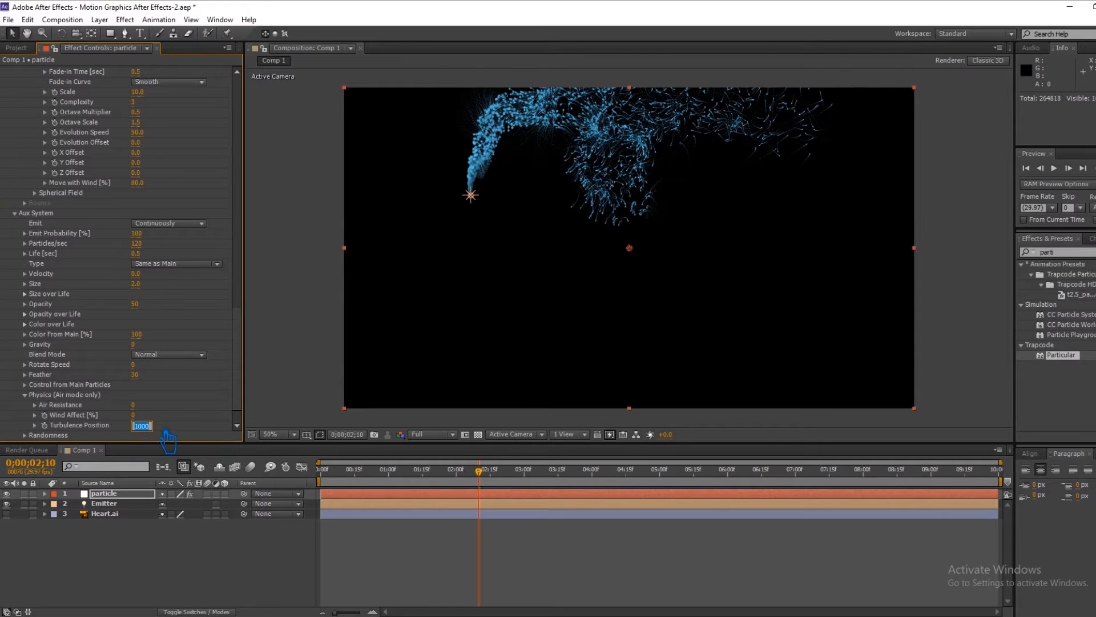
type("100")
key("Return")
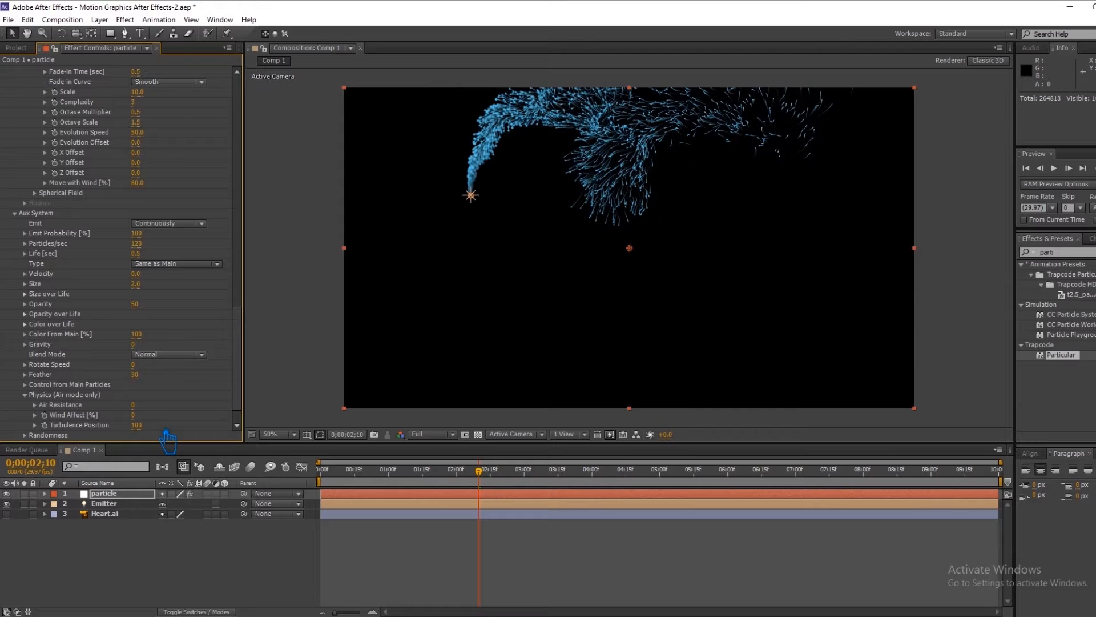
Review the Aux System's Control from Main Particles options and set the Aux System's Life to 1 second
scroll(171, 431, "down", 1)
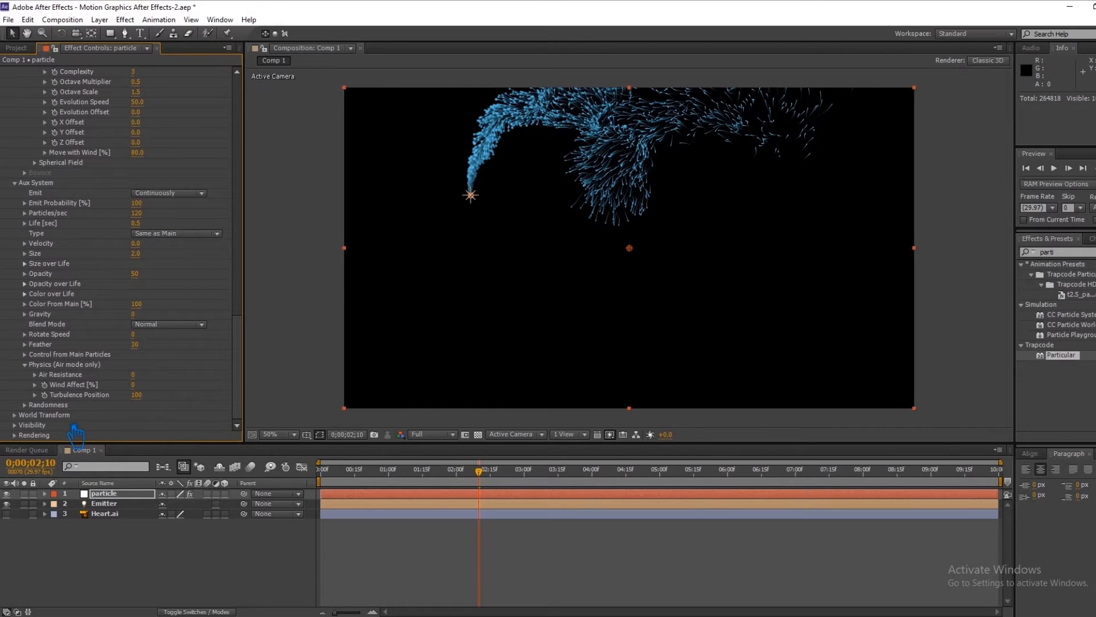
left_click(33, 358)
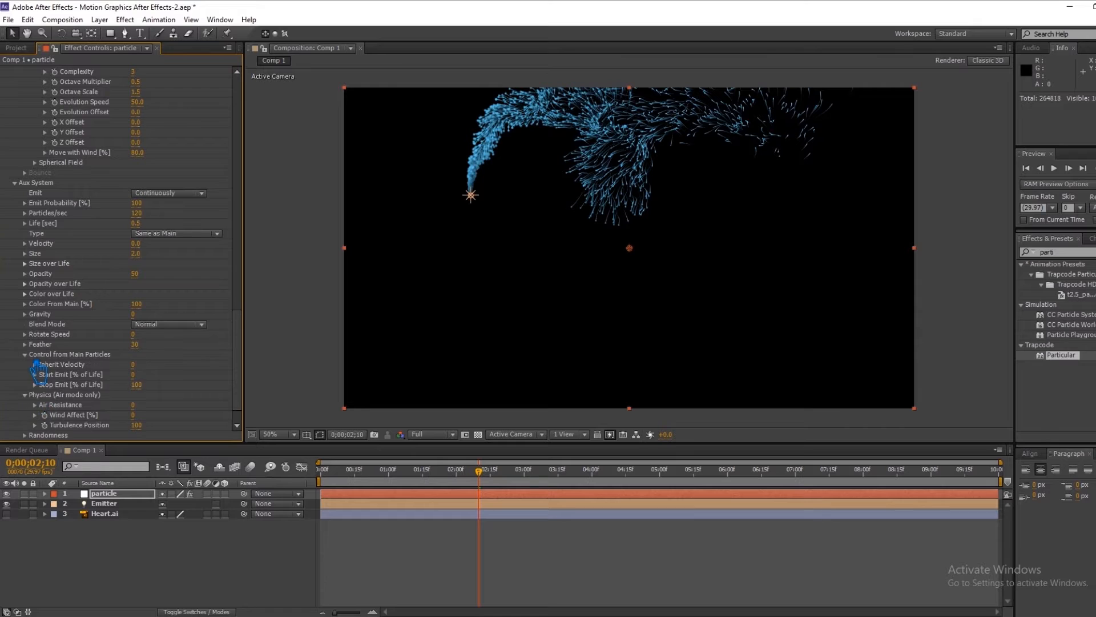
left_click(34, 358)
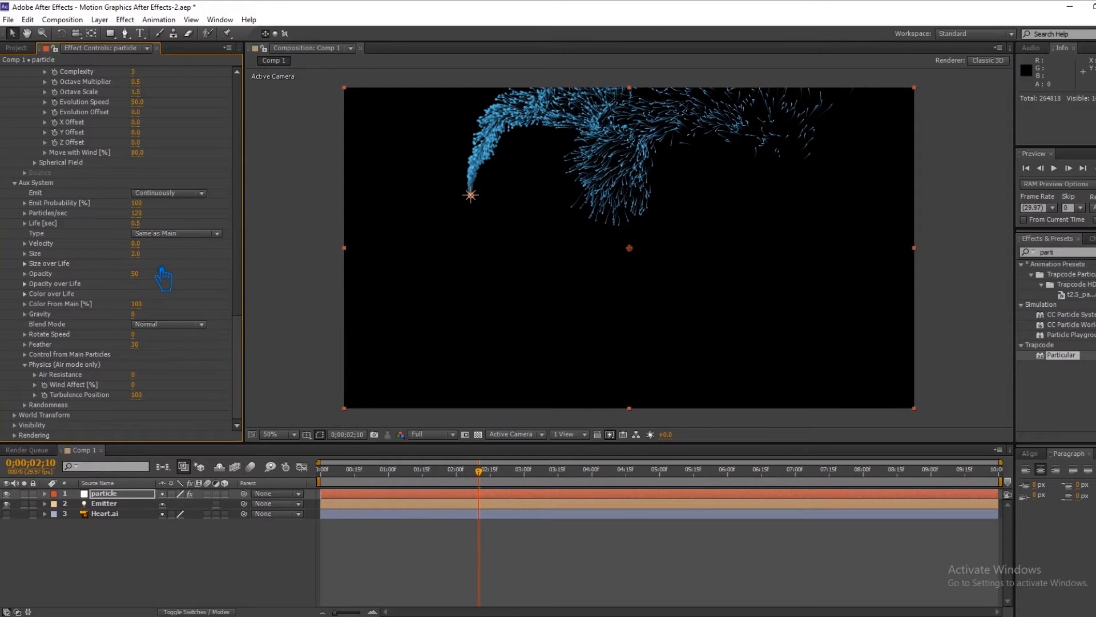
left_click(137, 223)
type("1")
key("Return")
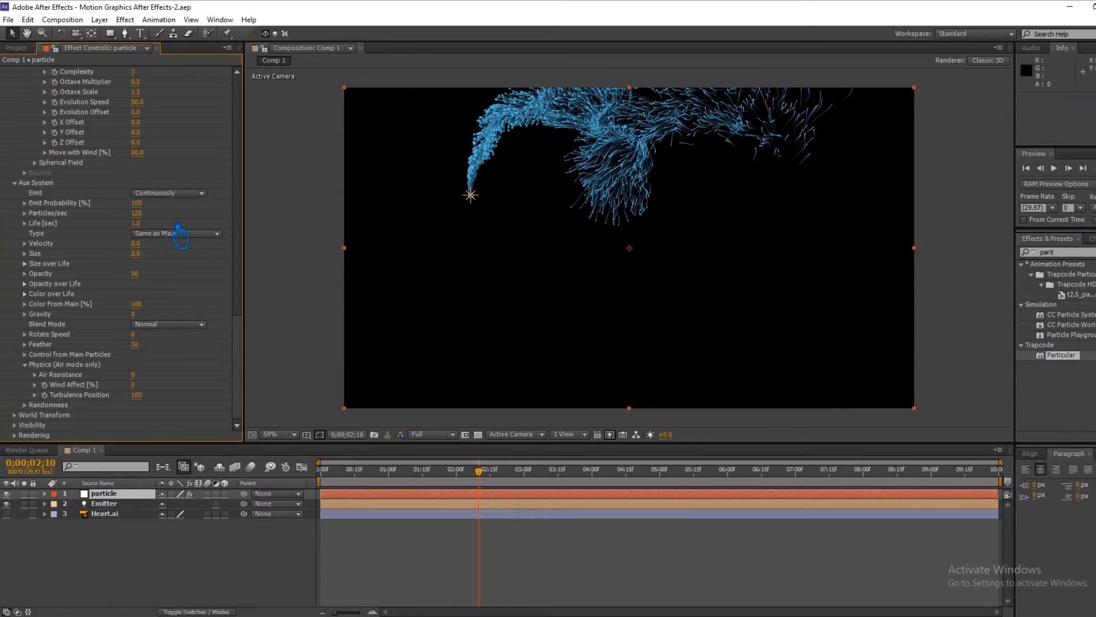
Run a RAM preview and scrub the first five seconds to check the particle trail along the heart outline
left_click_drag(490, 474, 604, 480)
left_click(646, 477)
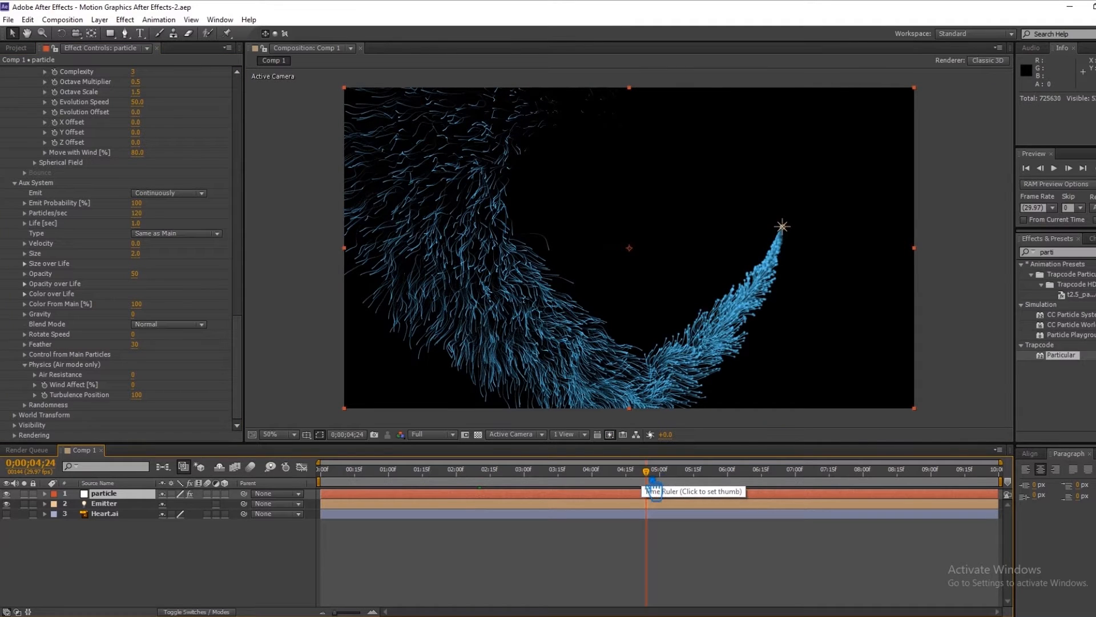
key("KP_0")
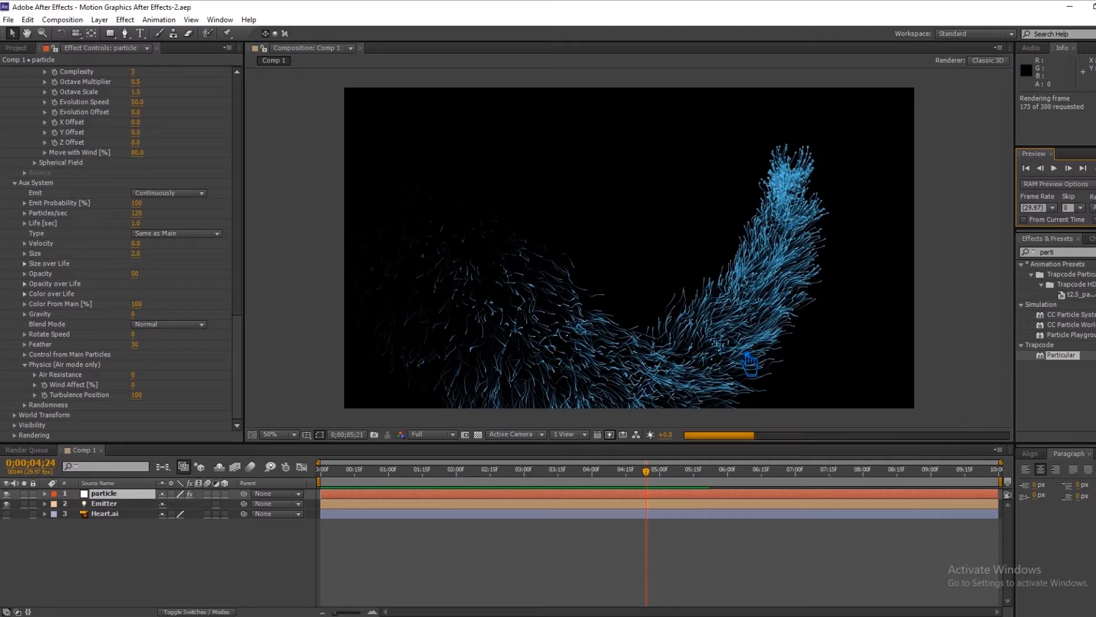
key("space")
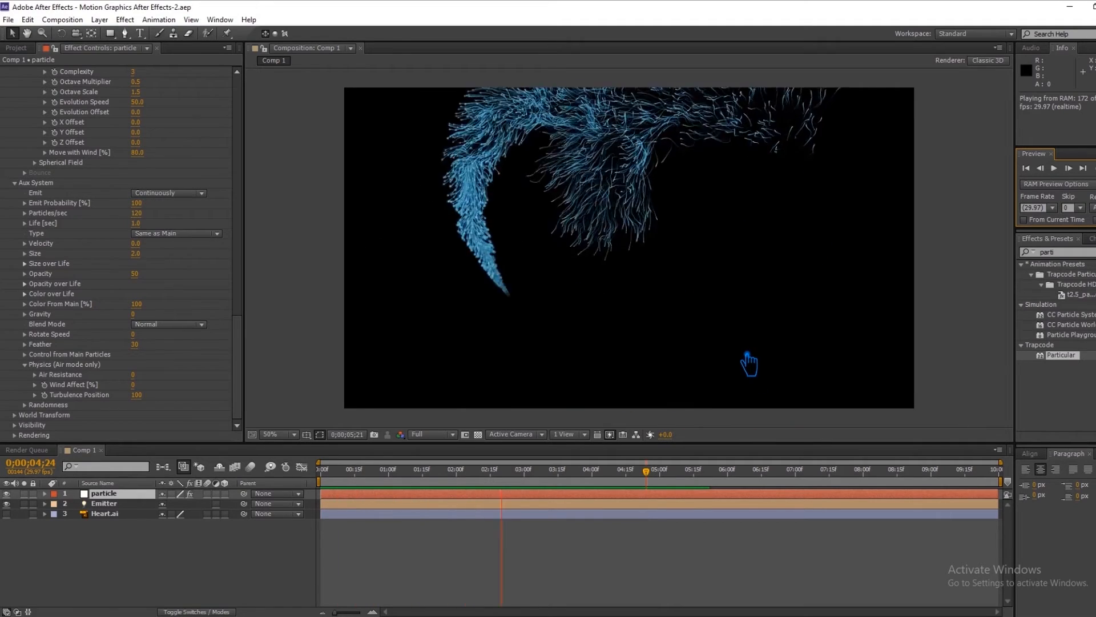
key("space")
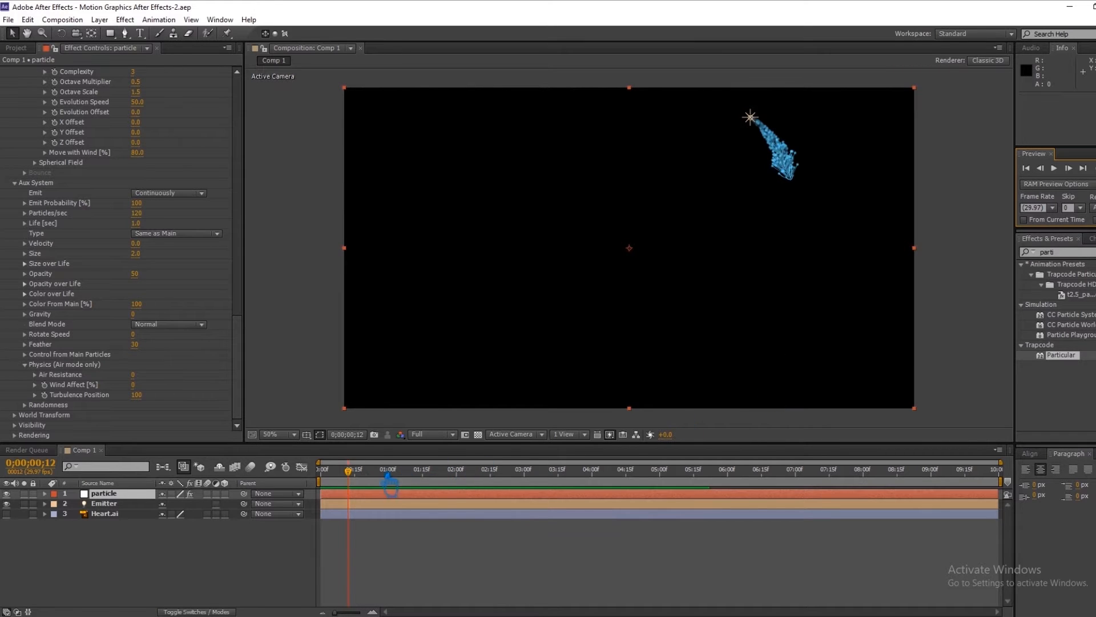
left_click_drag(361, 486, 672, 494)
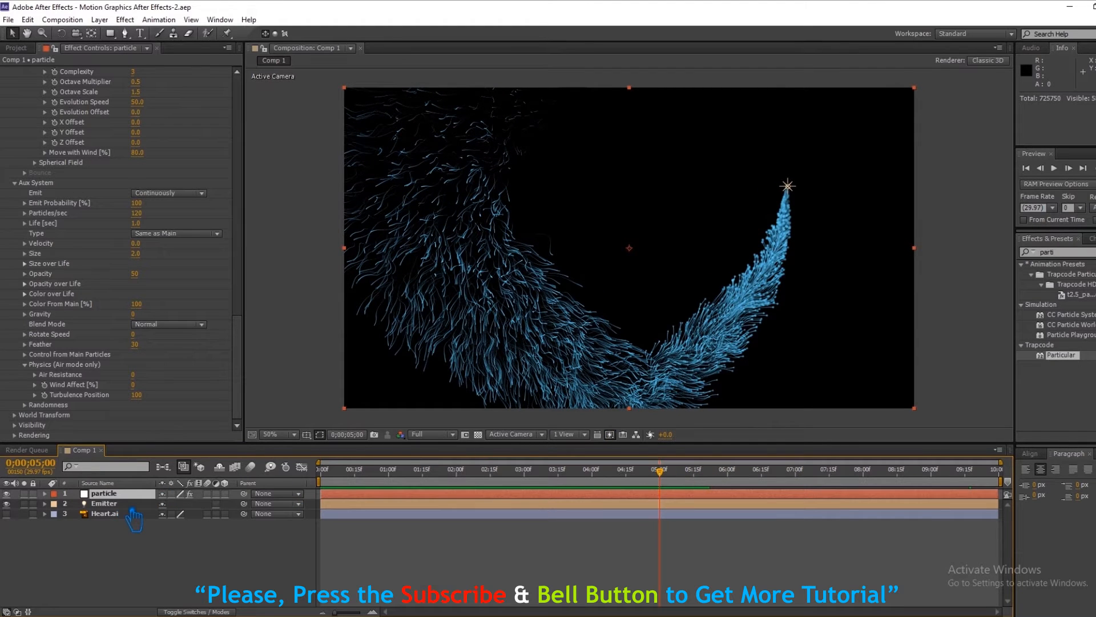
left_click_drag(660, 472, 332, 506)
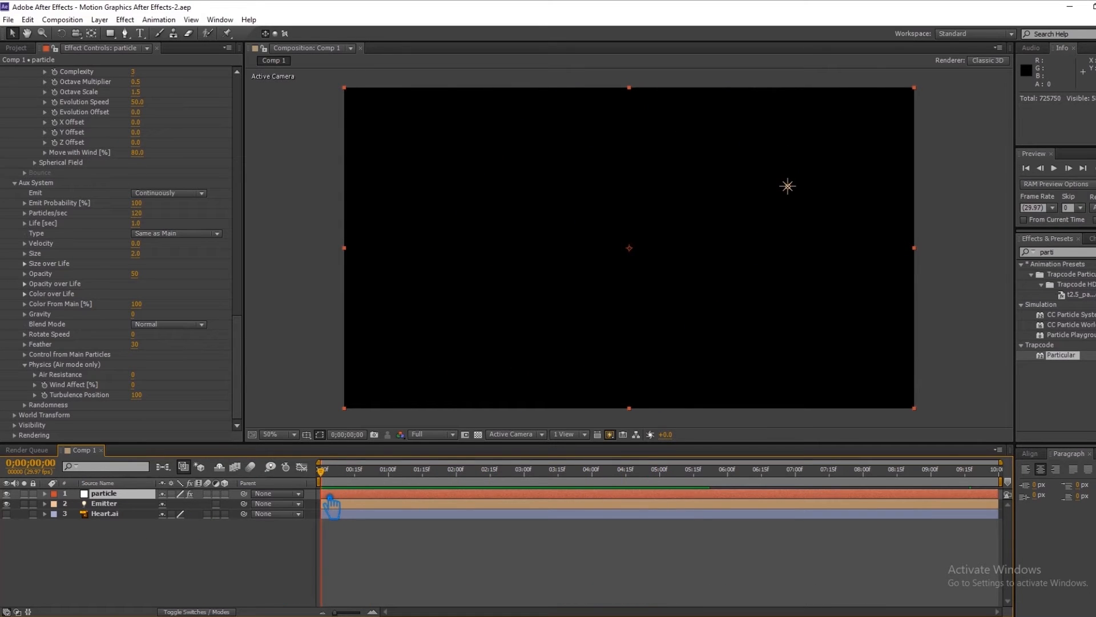
At 0;00;05;15, keyframe the particle layer's emitter Position XY beyond the frame's right edge, with X about 2403
left_click_drag(333, 486, 706, 489)
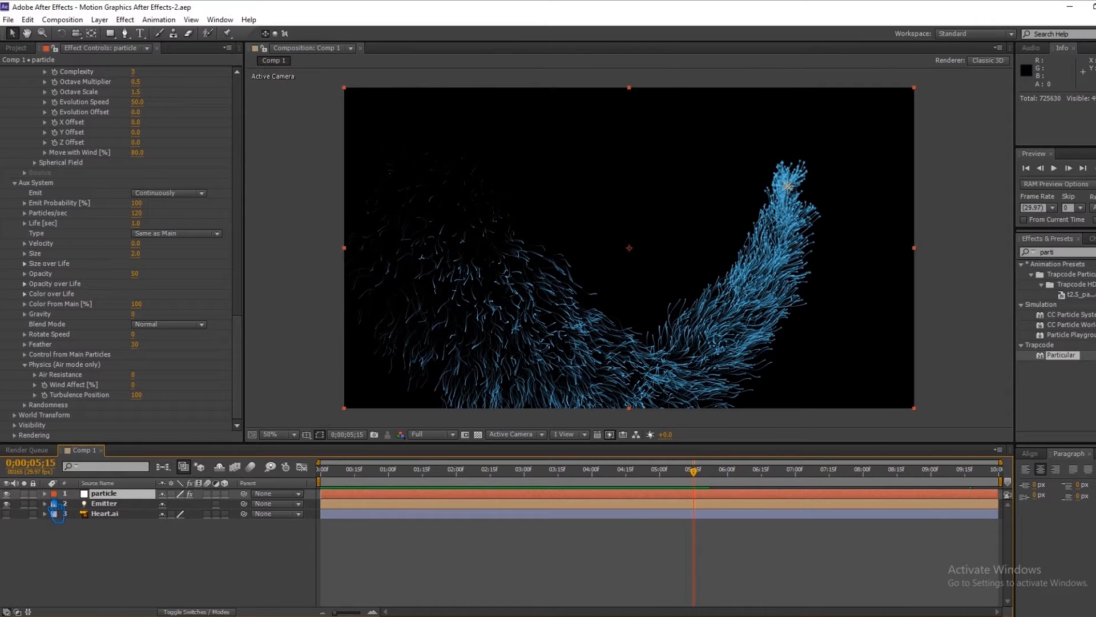
key("e")
left_click(137, 594)
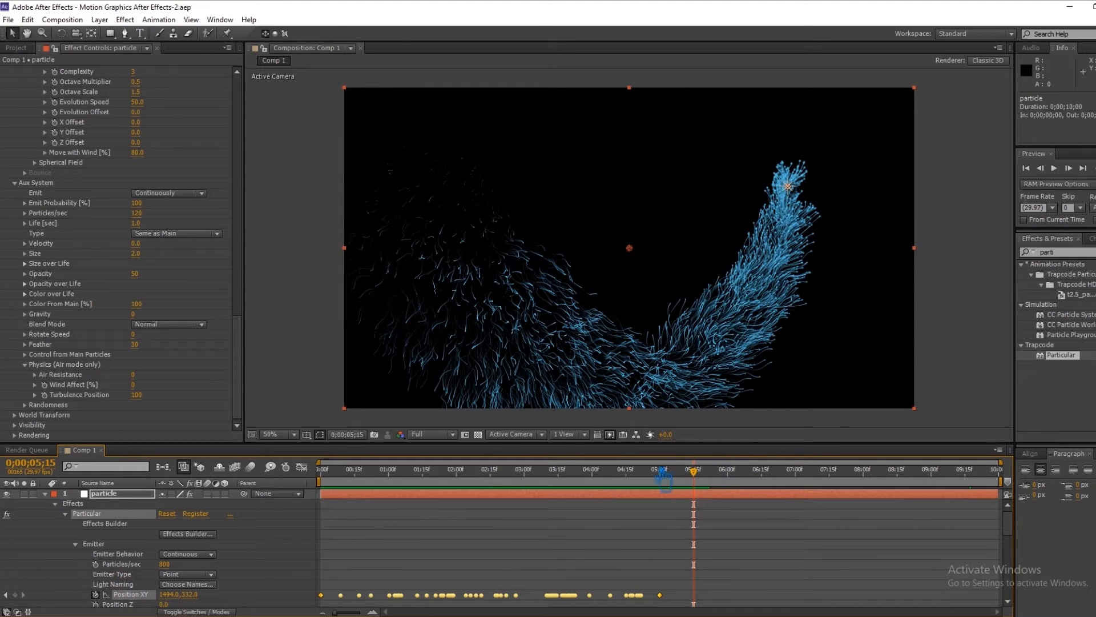
left_click_drag(202, 604, 501, 558)
key("ctrl+z")
left_click_drag(182, 601, 664, 552)
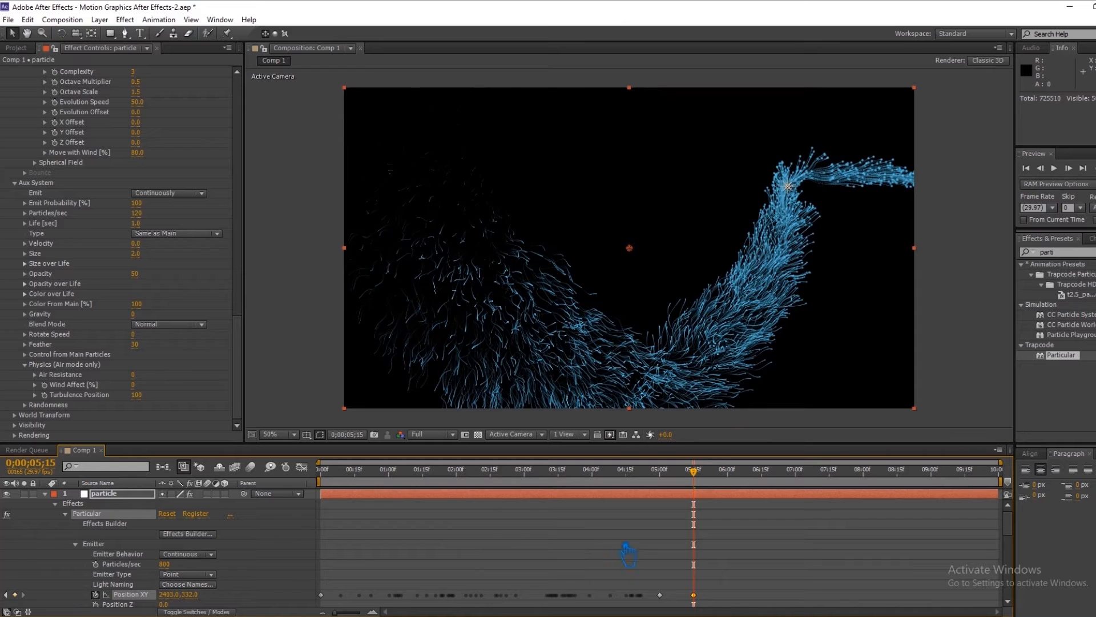
Examine the Particular emitter properties at 0;00;05;00 and the emitter's exit motion up to 0;00;05;06
left_click_drag(708, 489, 673, 491)
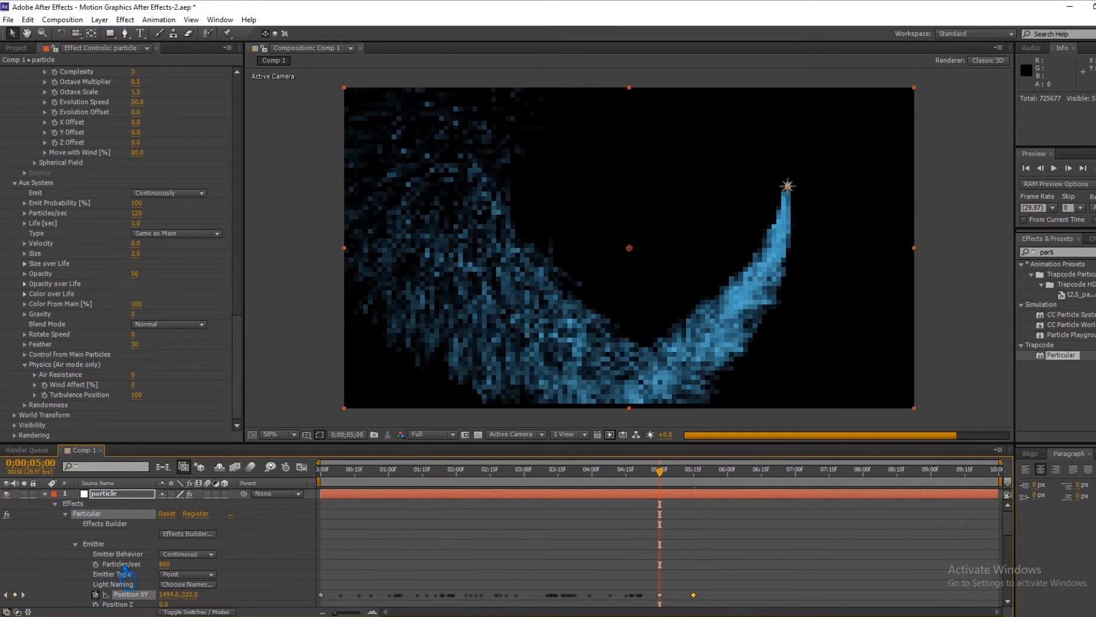
scroll(124, 577, "down", 3)
scroll(159, 574, "down", 10)
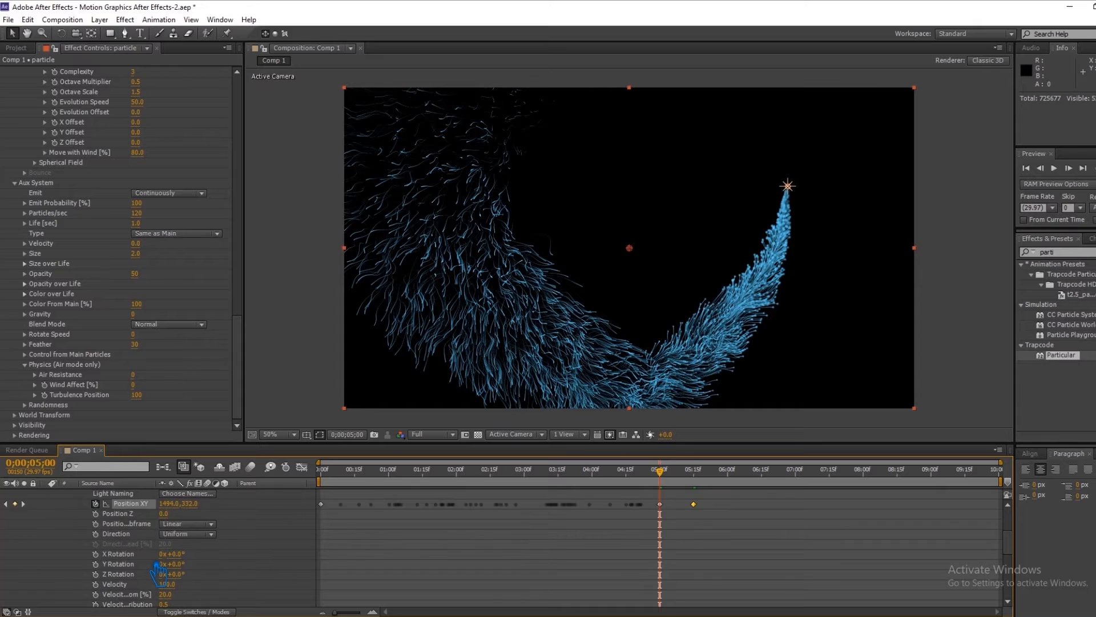
scroll(159, 574, "up", 4)
scroll(160, 574, "up", 1)
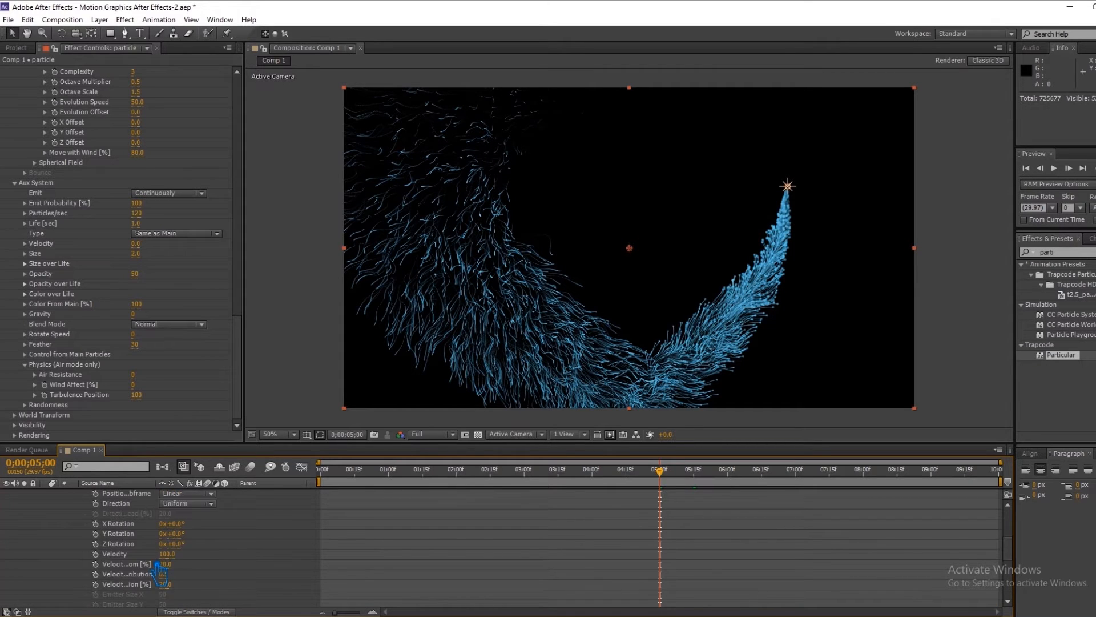
scroll(158, 571, "up", 2)
scroll(158, 571, "up", 2)
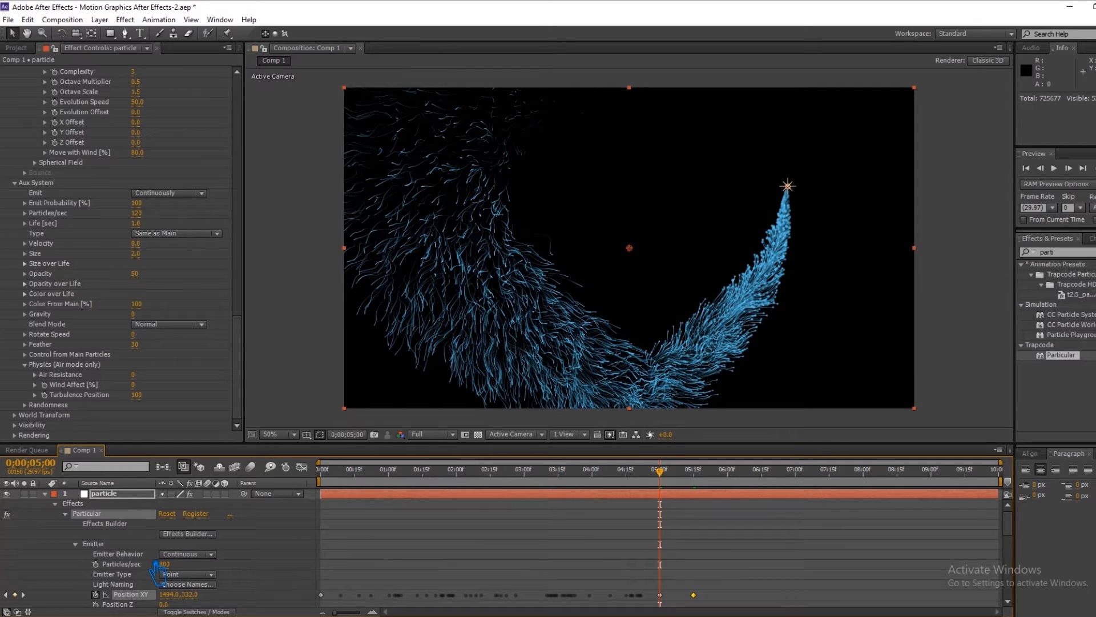
mouse_move(671, 486)
left_mouse_down()
mouse_move(847, 474)
mouse_move(848, 484)
mouse_move(917, 489)
mouse_move(735, 514)
mouse_move(881, 517)
mouse_move(691, 513)
left_mouse_up()
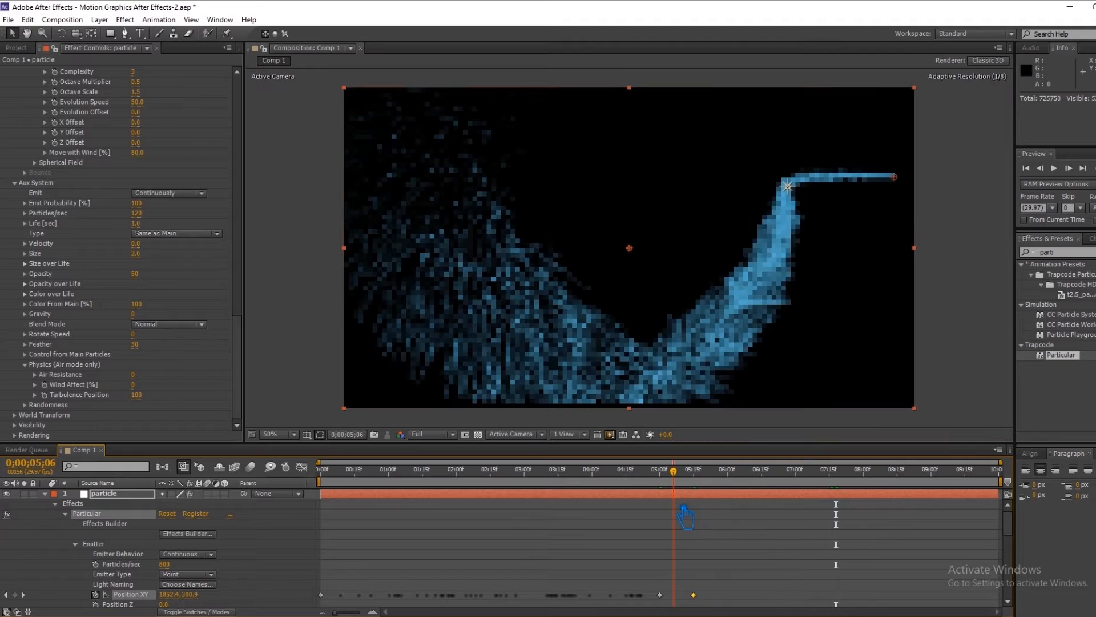
Select the Position XY keyframes, save the project and collapse the particle layer's properties
left_click(132, 595)
key("ctrl+s")
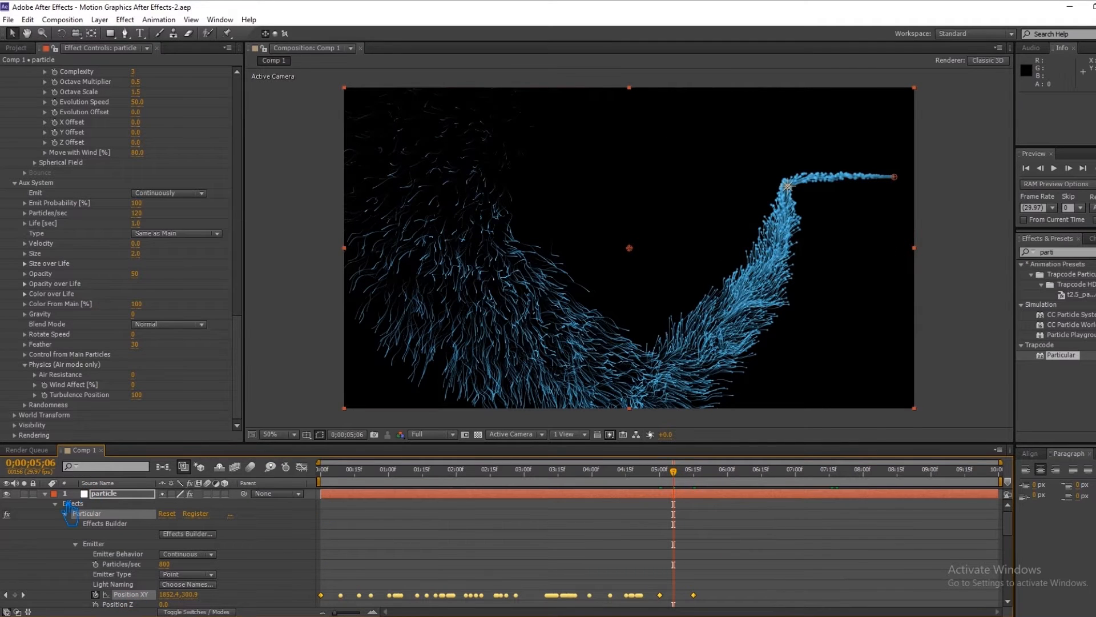
left_click(45, 494)
Create a new solid layer named "light" in the composition
left_click(145, 537)
right_click(143, 537)
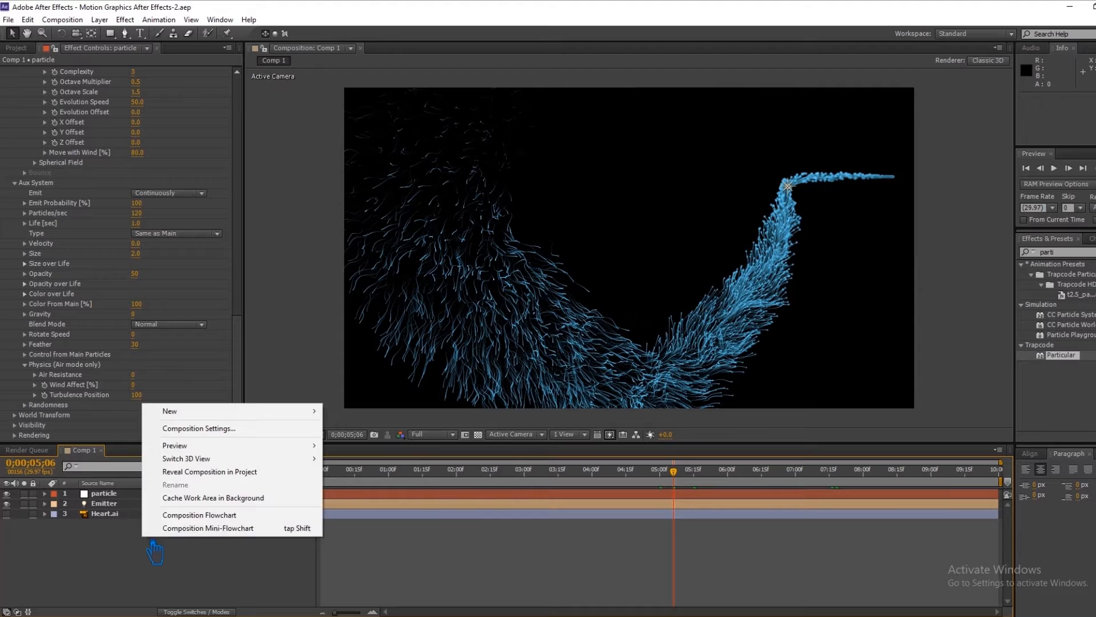
mouse_move(314, 412)
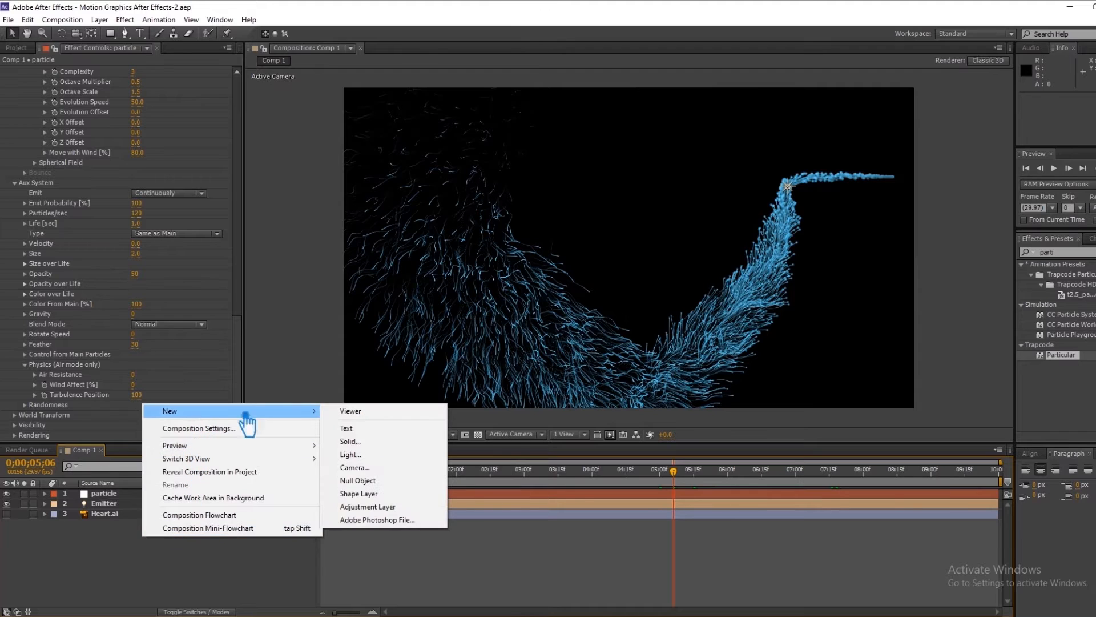
left_click(388, 446)
key("BackSpace")
type("light")
left_click(628, 423)
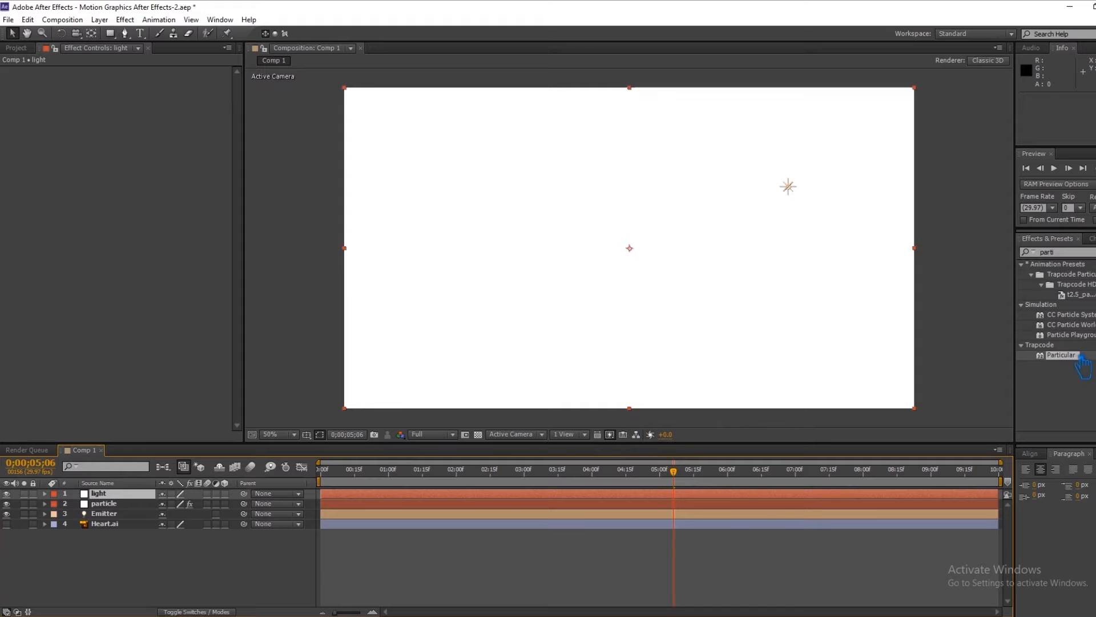
Apply the Optical Flares effect to the light layer and set its Render Mode to On Transparent
left_click_drag(1077, 251, 965, 264)
type("opti")
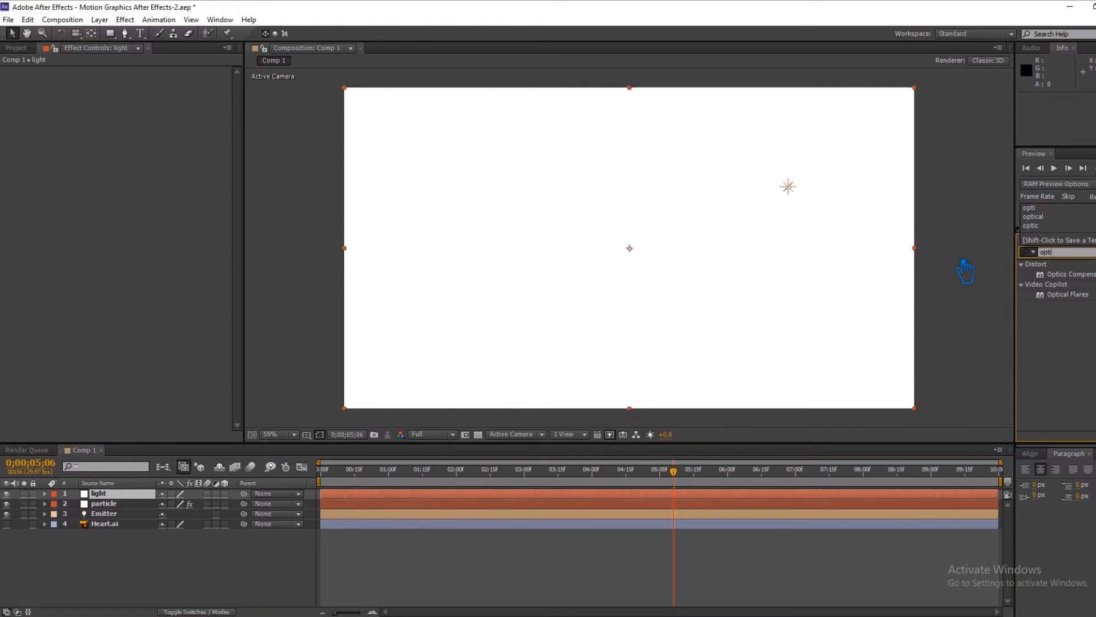
left_click(1067, 294)
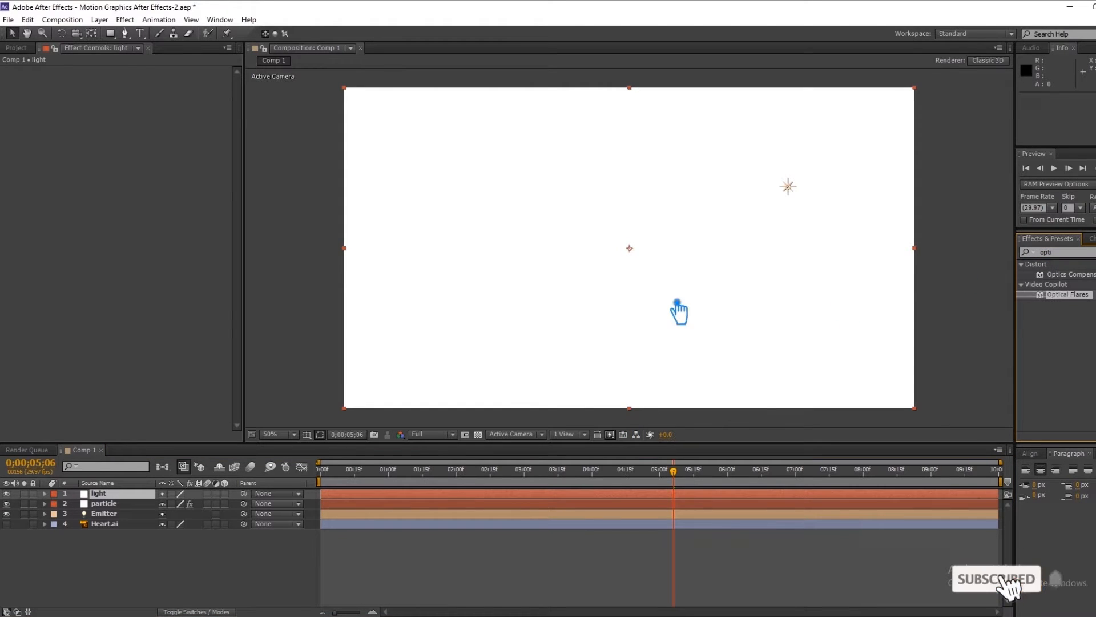
left_click_drag(995, 304, 690, 311)
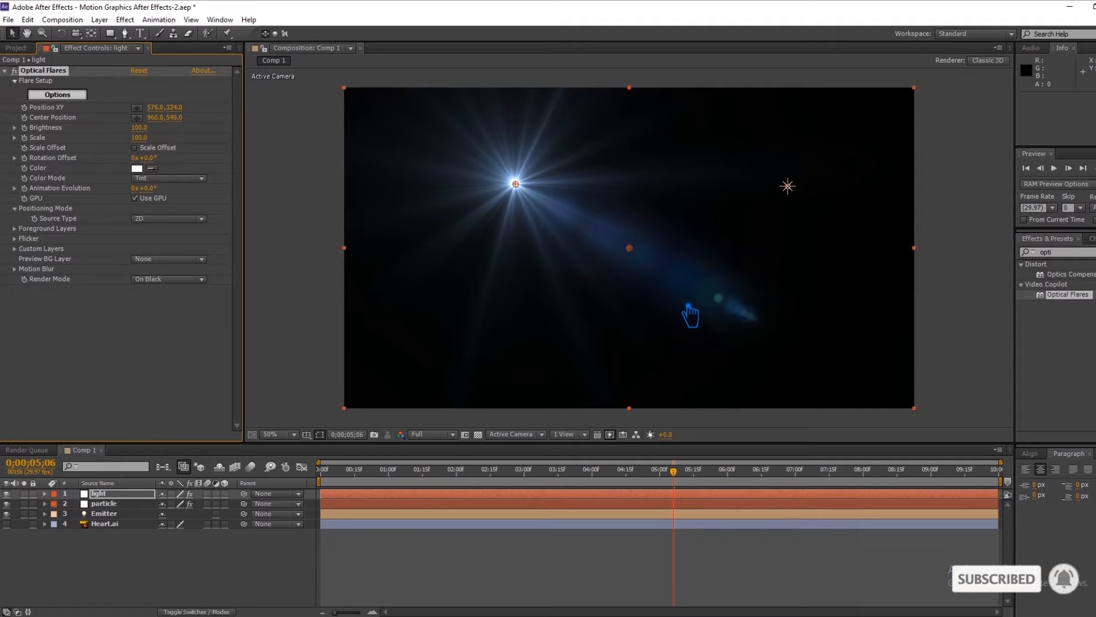
left_click(170, 279)
left_click(202, 310)
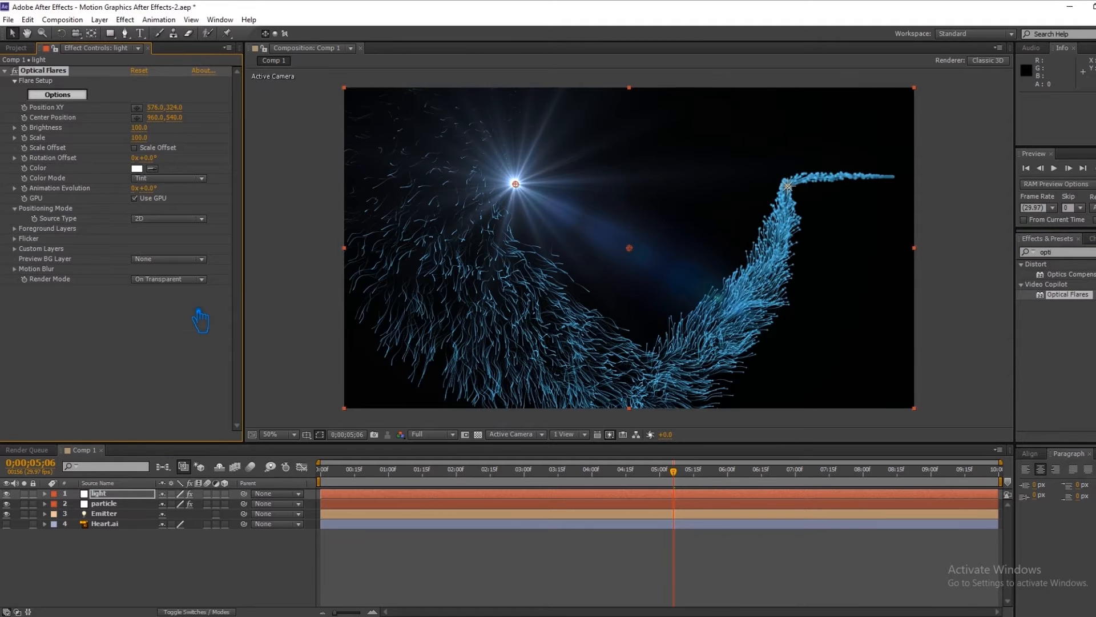
Copy the particle layer's emitter Position XY keyframes and collapse the layer's properties
left_click(122, 503)
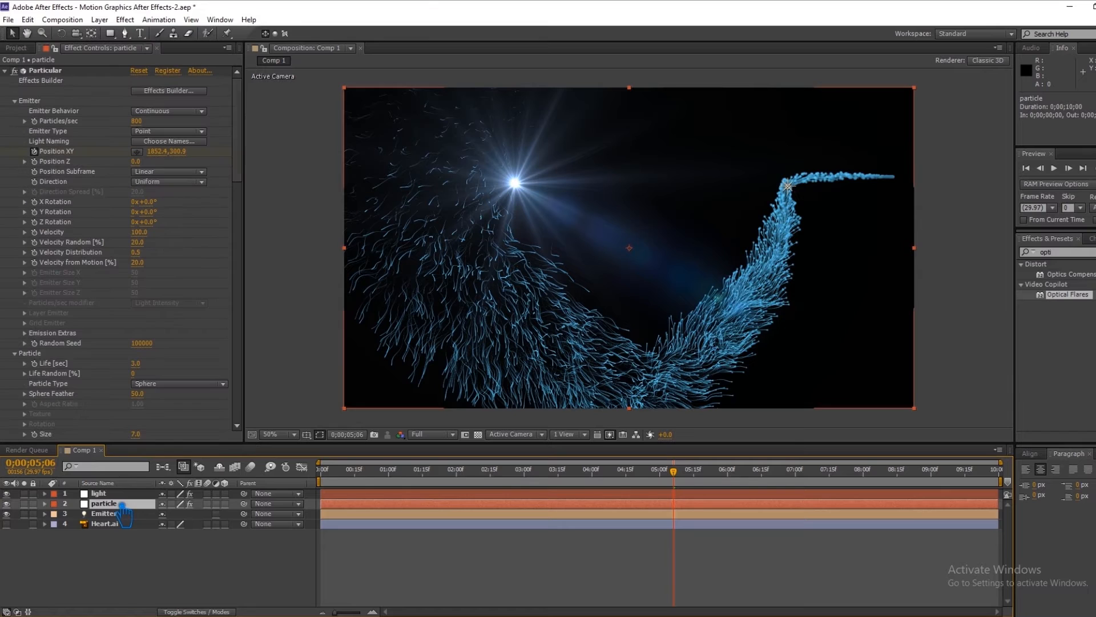
left_click(45, 503)
left_click(131, 595)
key("ctrl+c")
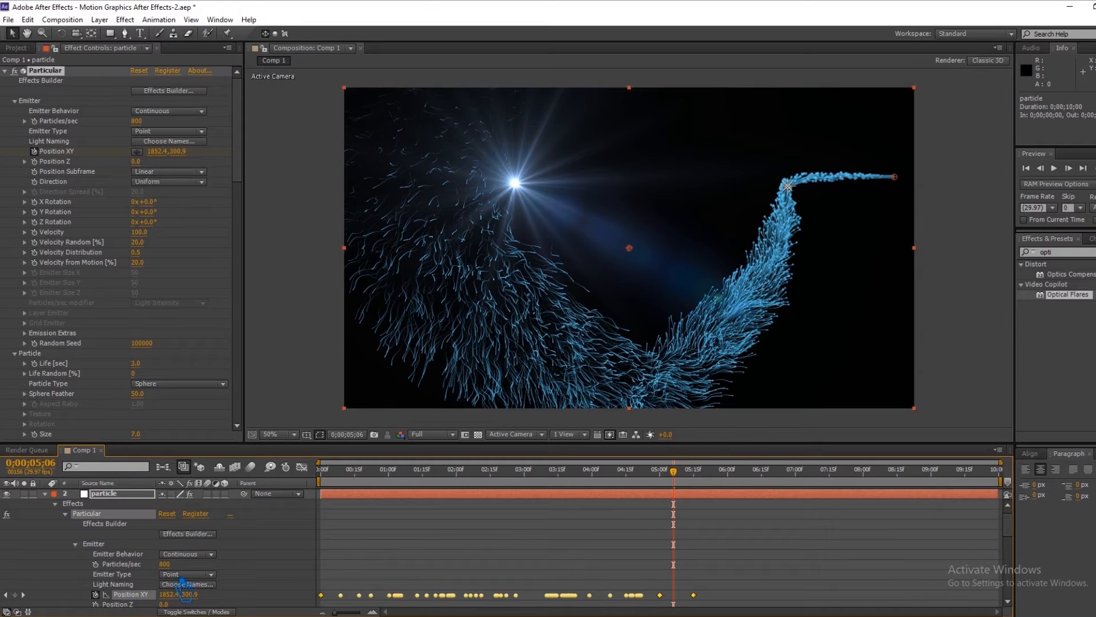
left_click(45, 493)
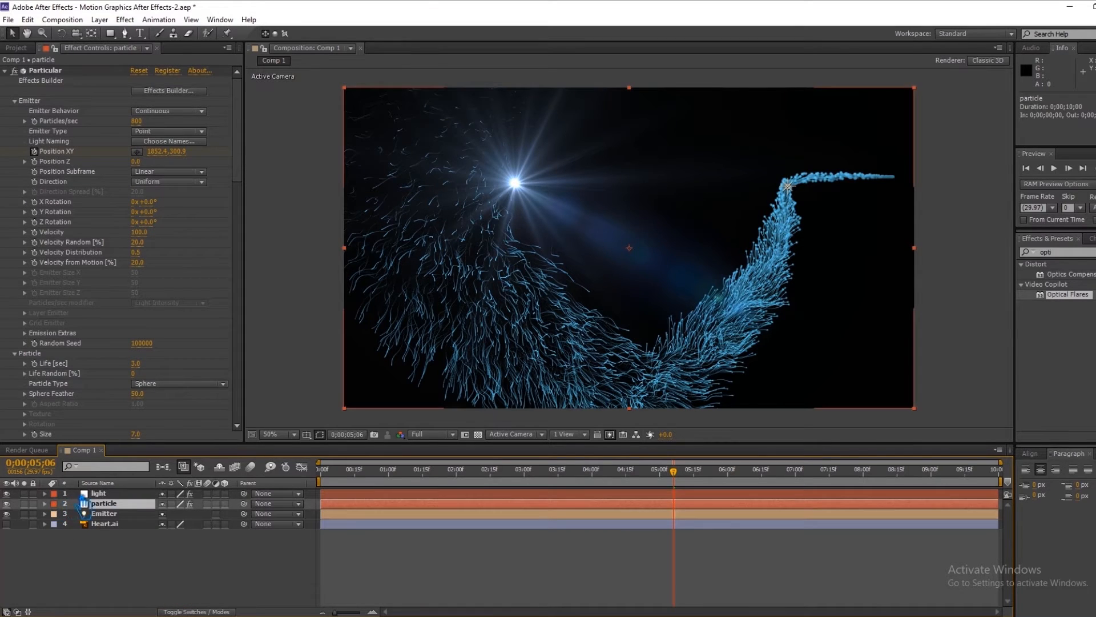
Paste the copied position keyframes onto the light layer's Optical Flares Position XY at the start of the composition
left_click(98, 493)
left_click_drag(675, 474, 321, 474)
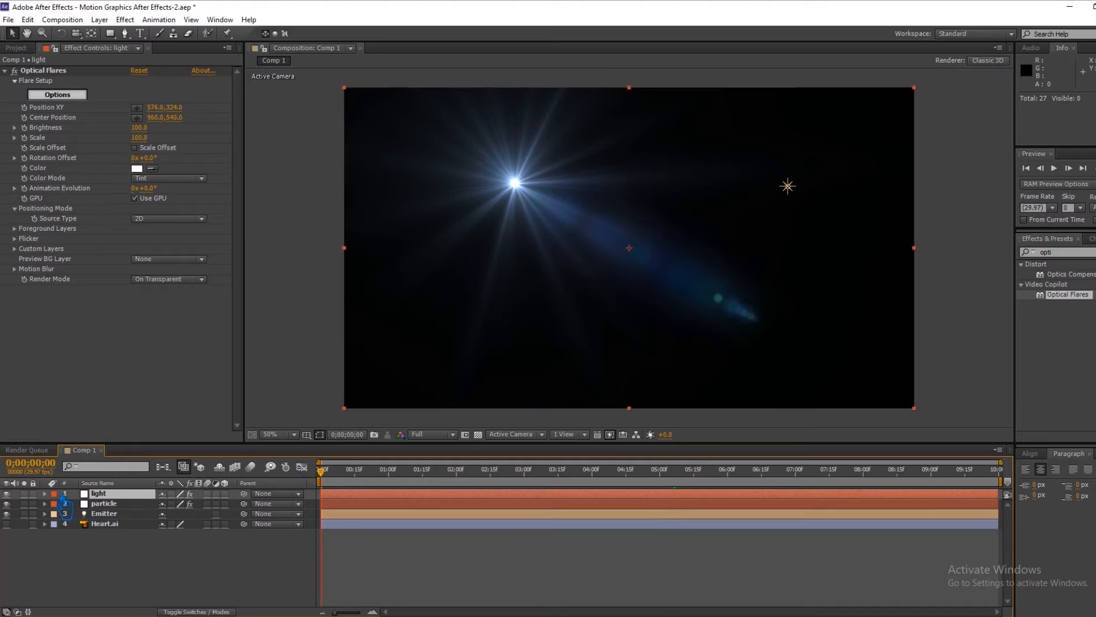
left_click(46, 495)
left_click(56, 504)
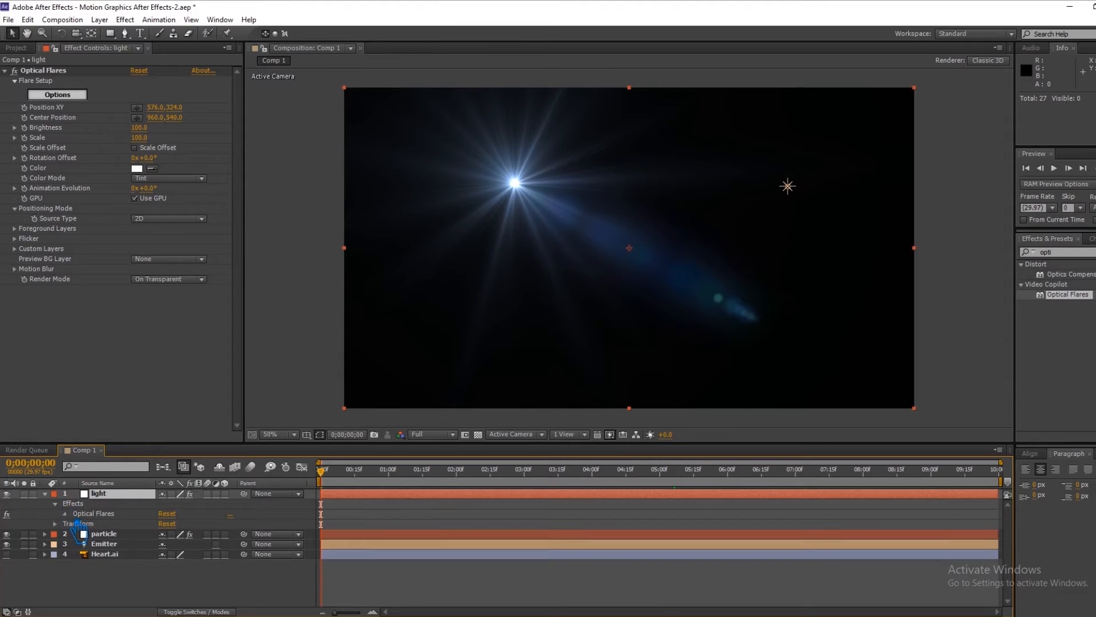
left_click(66, 514)
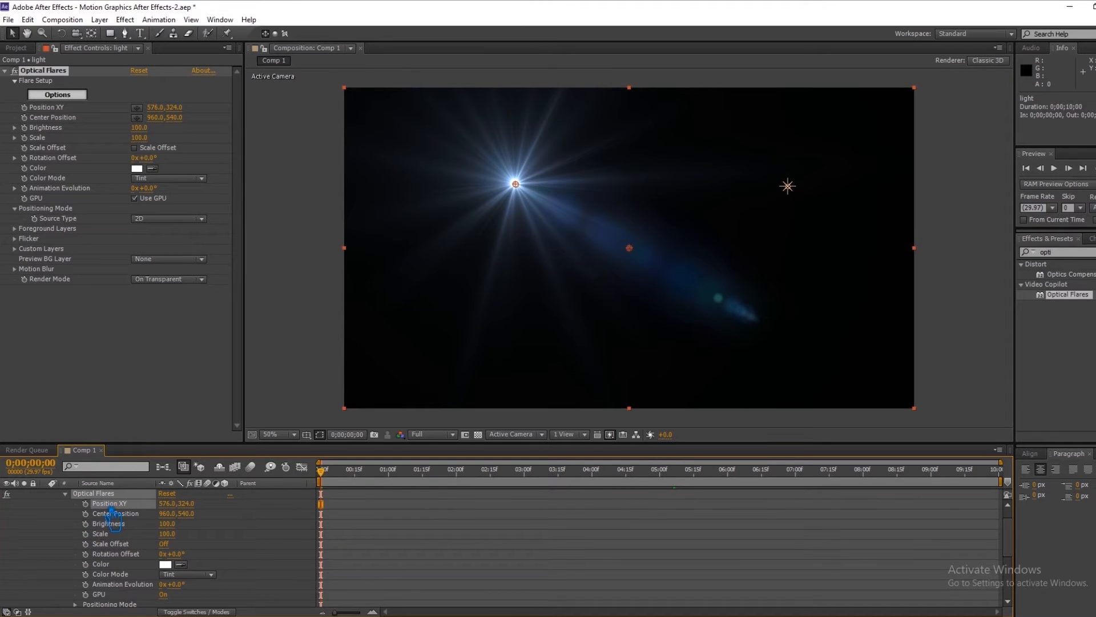
key("ctrl+v")
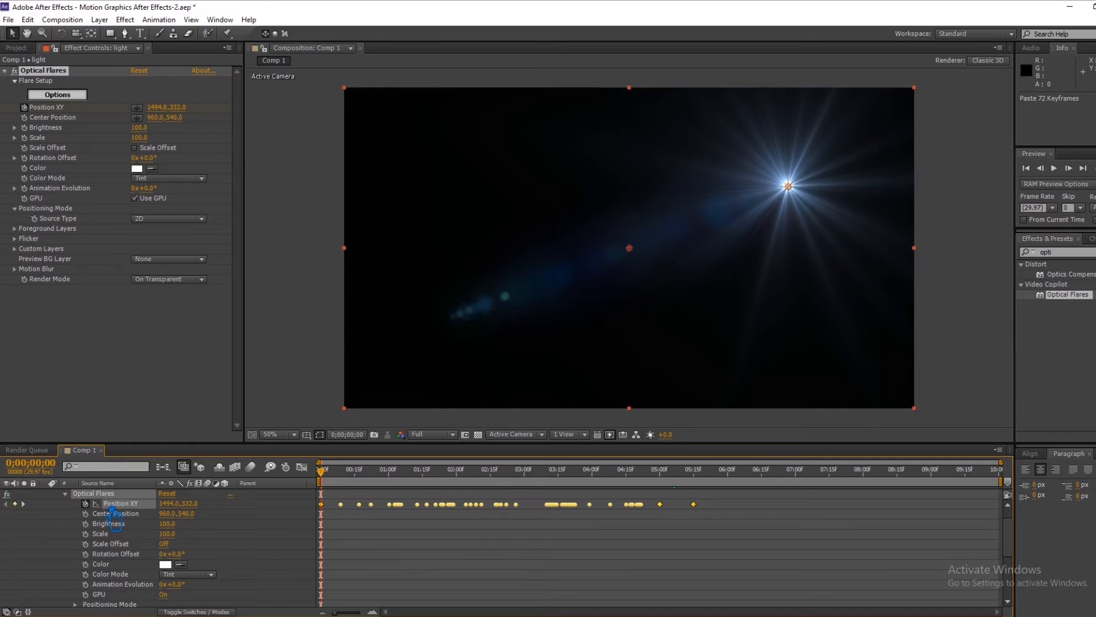
left_click(180, 280)
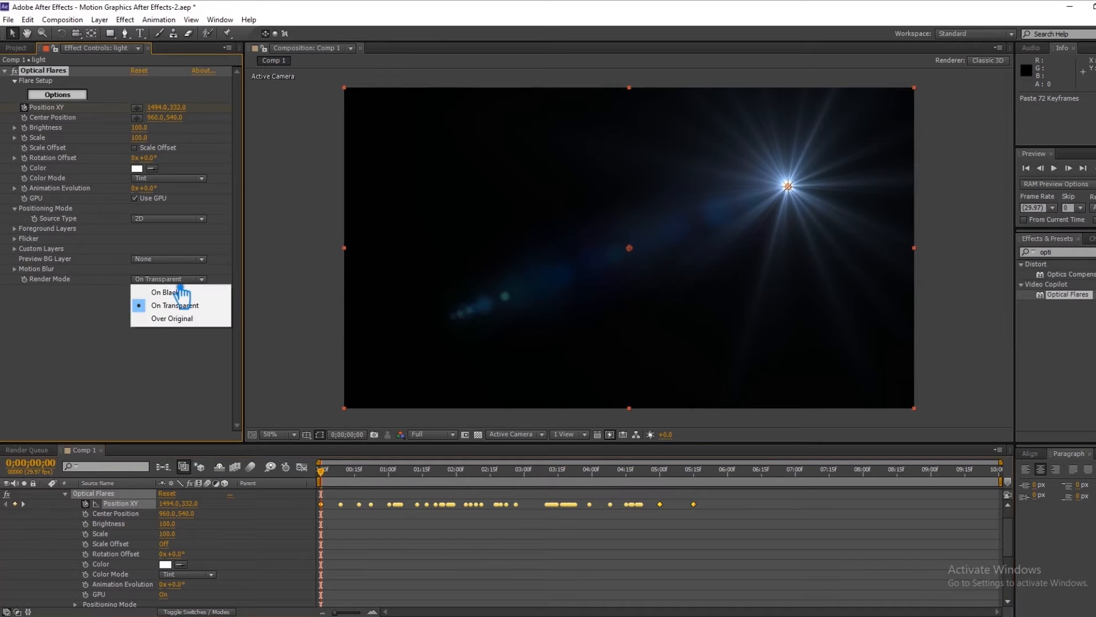
left_click(72, 313)
left_click(168, 259)
left_click(100, 323)
Collapse the light layer's properties and move the current time to 0;00;02;06 to check the flare on the emitter path
scroll(94, 537, "up", 1)
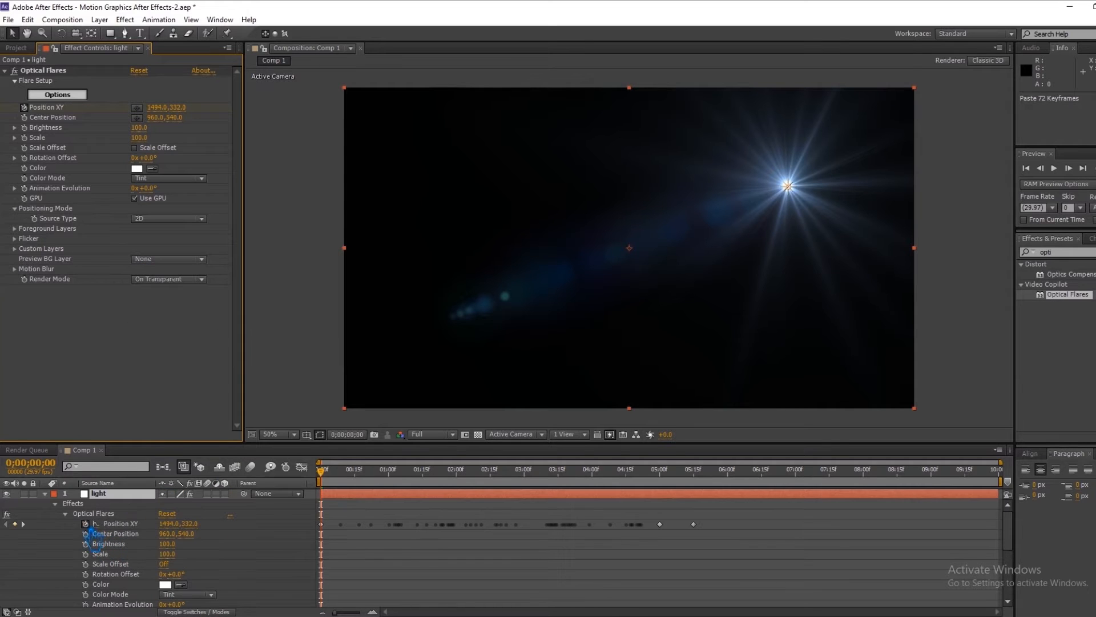
left_click(46, 494)
left_click_drag(333, 488, 482, 505)
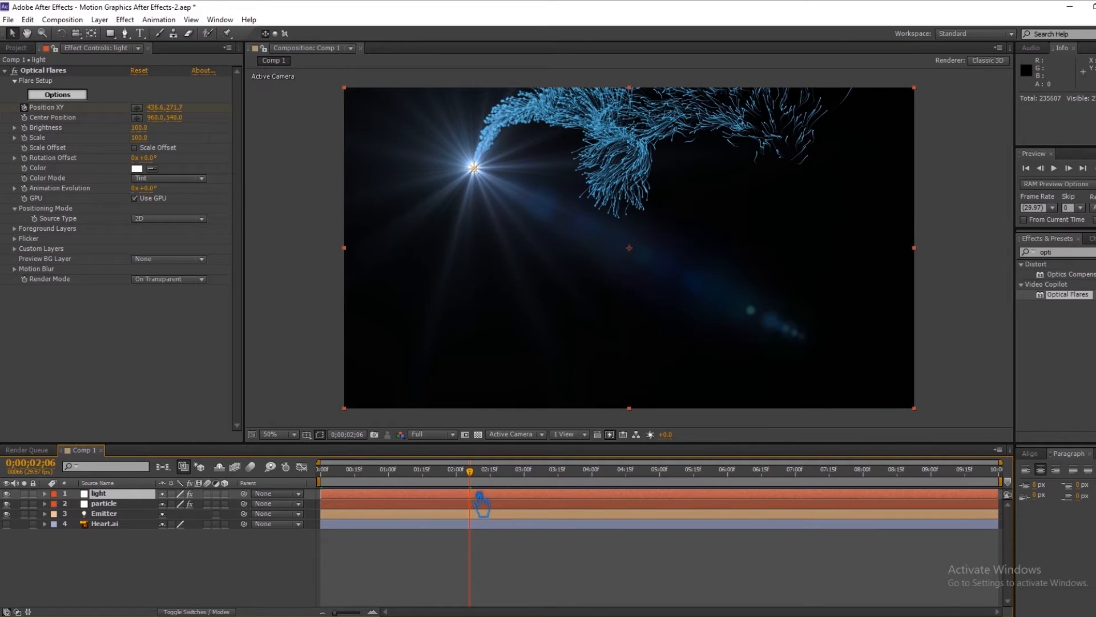
Set the light layer's flare Brightness to 50 and change its Color to light blue
left_click_drag(146, 131, 138, 139)
left_click(148, 170)
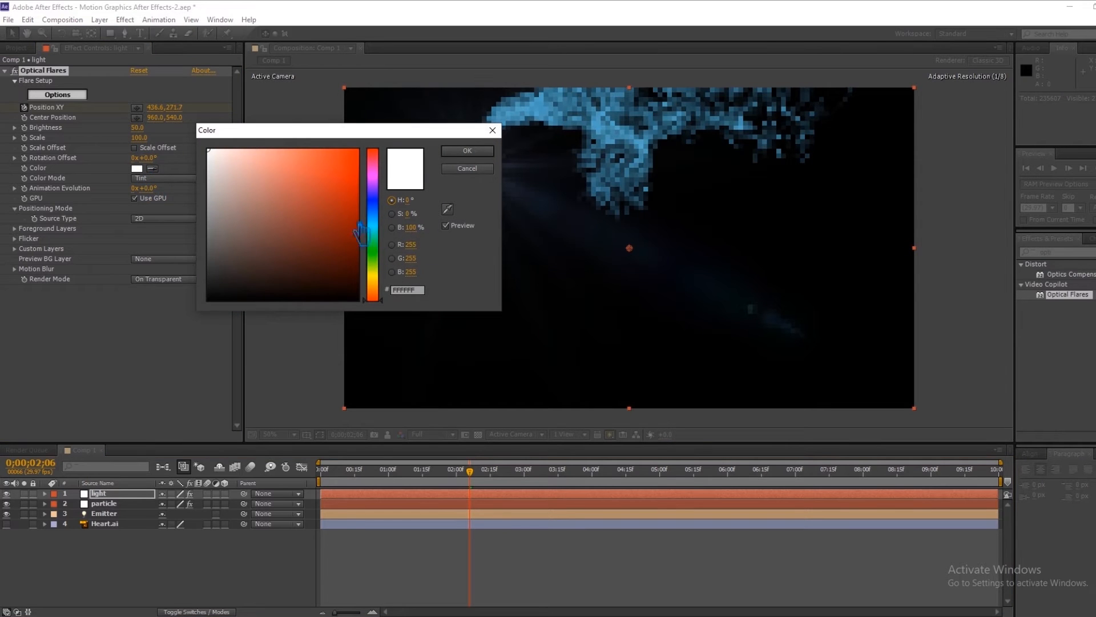
left_click(377, 224)
left_click(274, 149)
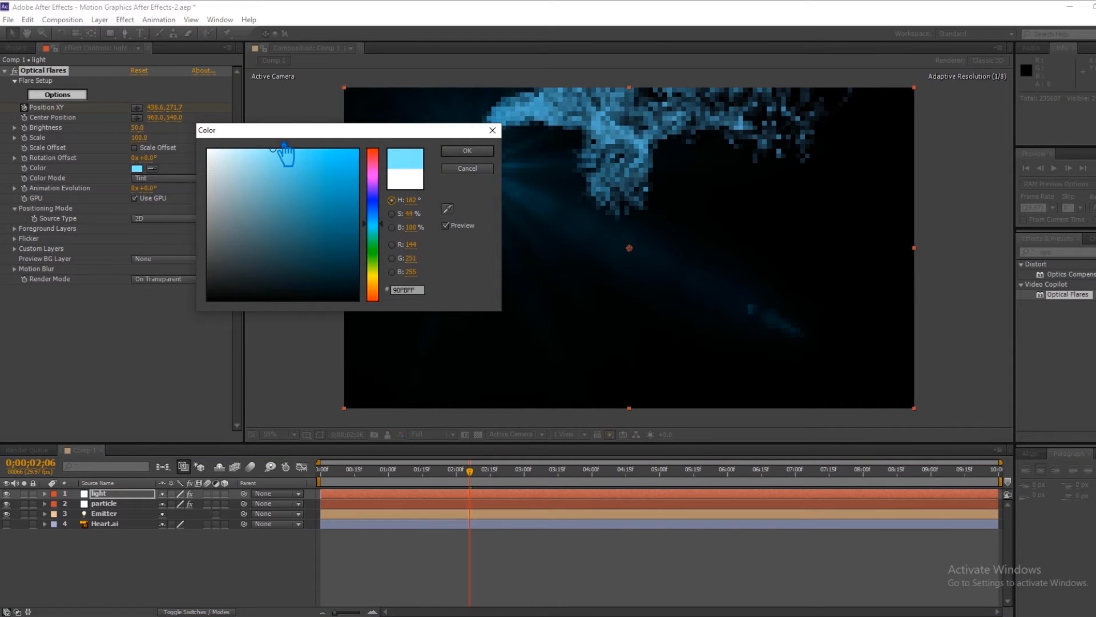
left_click(466, 152)
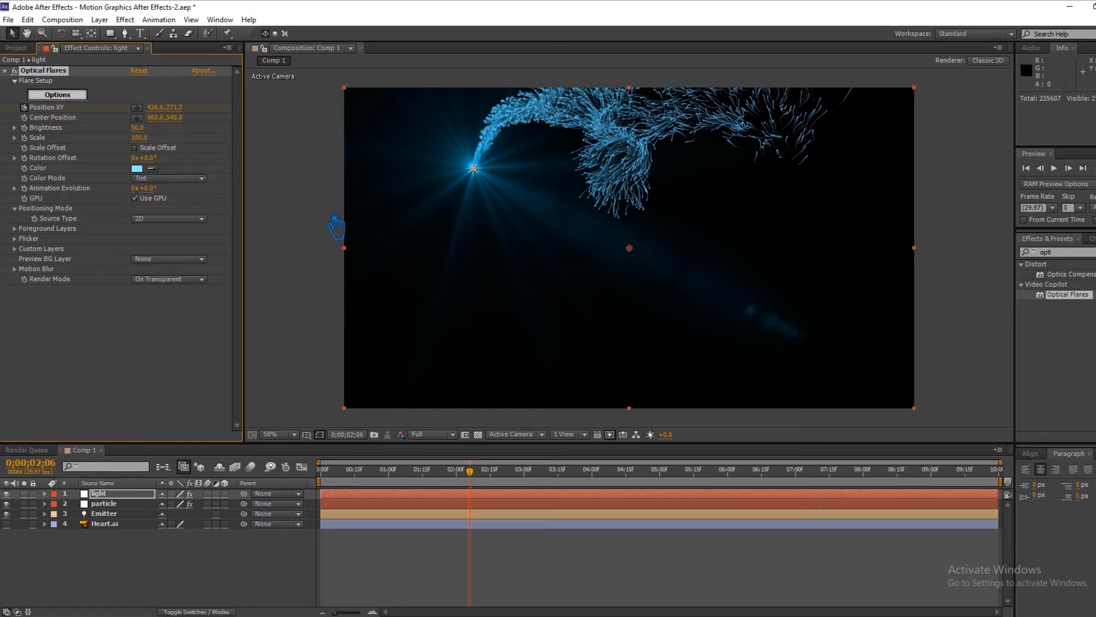
Try a flare Scale of 70, save the project and reduce the Scale to 50
left_click_drag(146, 139, 142, 138)
left_click(142, 327)
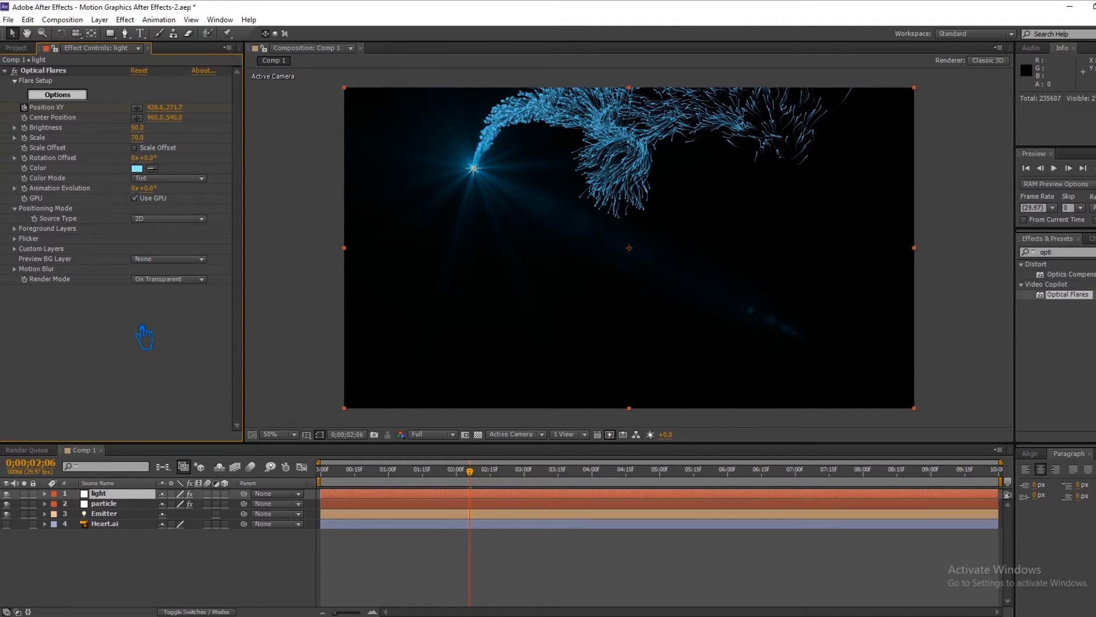
key("ctrl+s")
left_click(143, 139)
type("50")
key("Return")
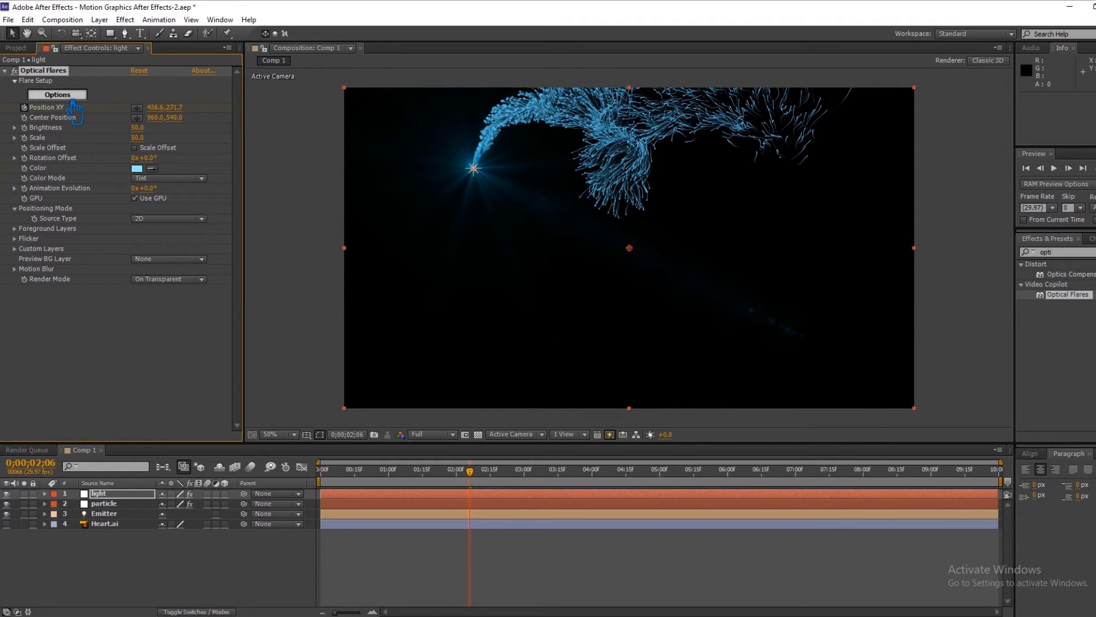
In the Optical Flares options, set the global Scale to 47% and add a Streak lens object, accept, and open the flare's Brightness for editing
left_click(73, 99)
left_click_drag(725, 226, 684, 249)
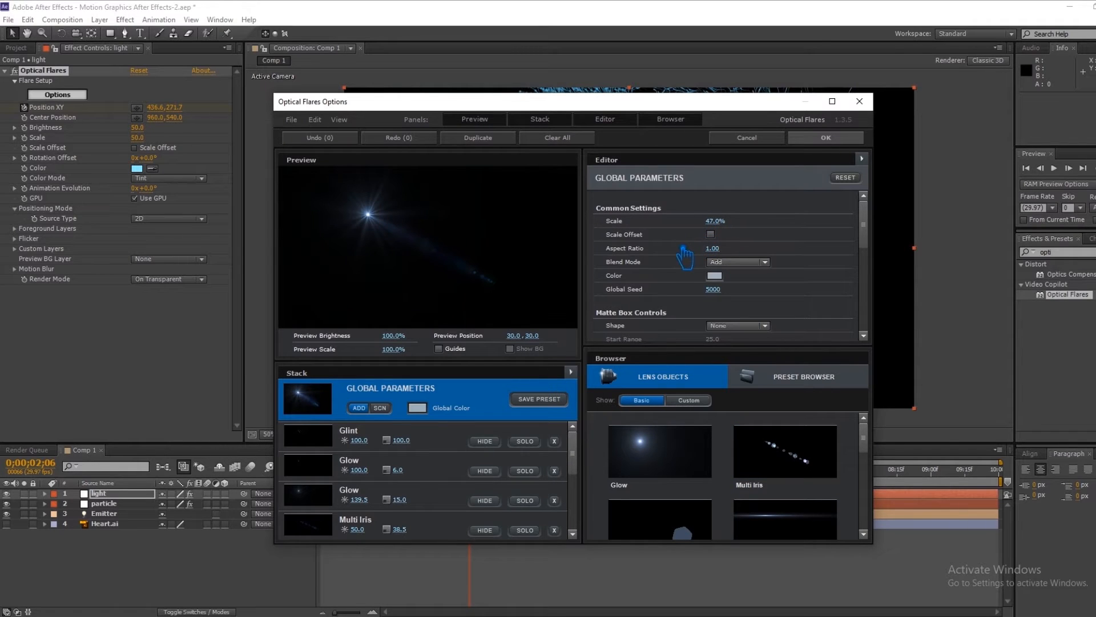
left_click(785, 519)
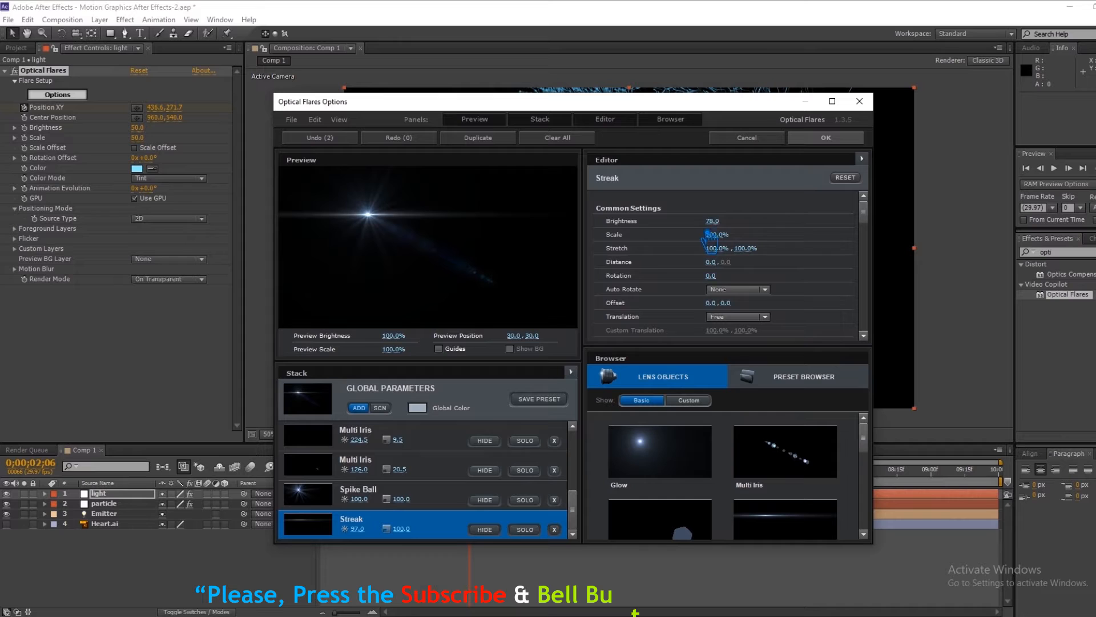
left_click(828, 138)
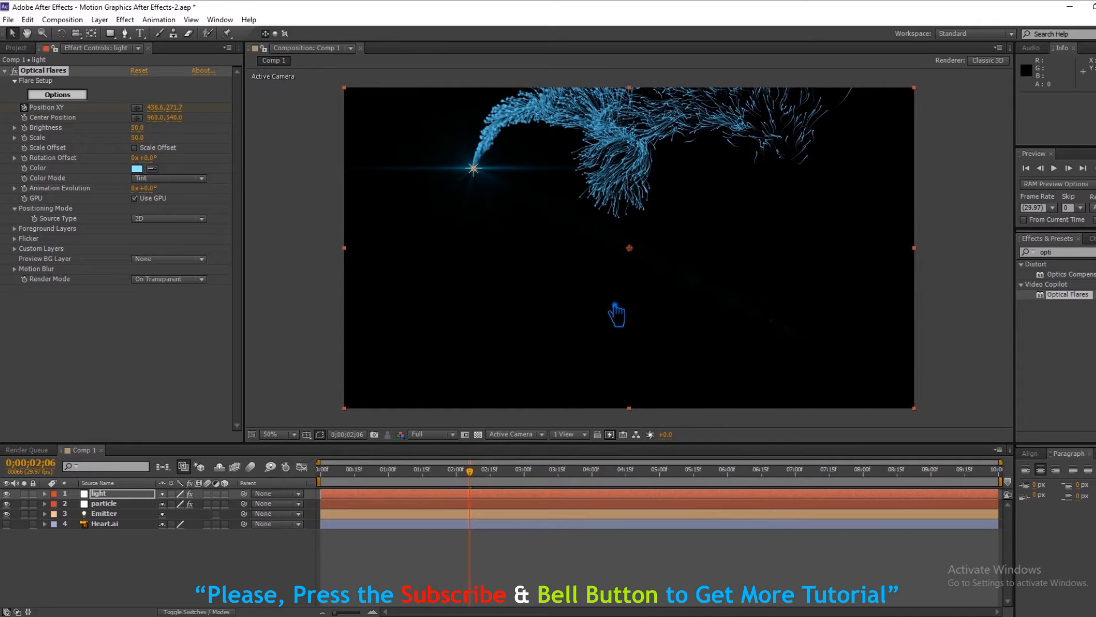
left_click(138, 127)
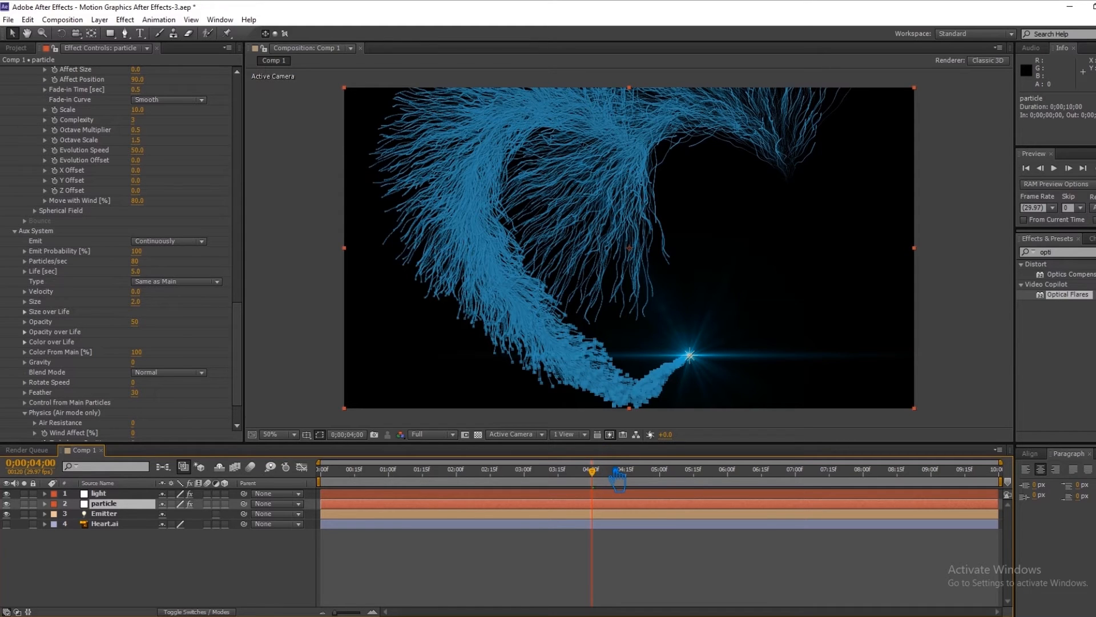
Move the current time to 0;00;01;25 and set the particle layer's Aux System Gravity to 10
left_click_drag(599, 481, 461, 501)
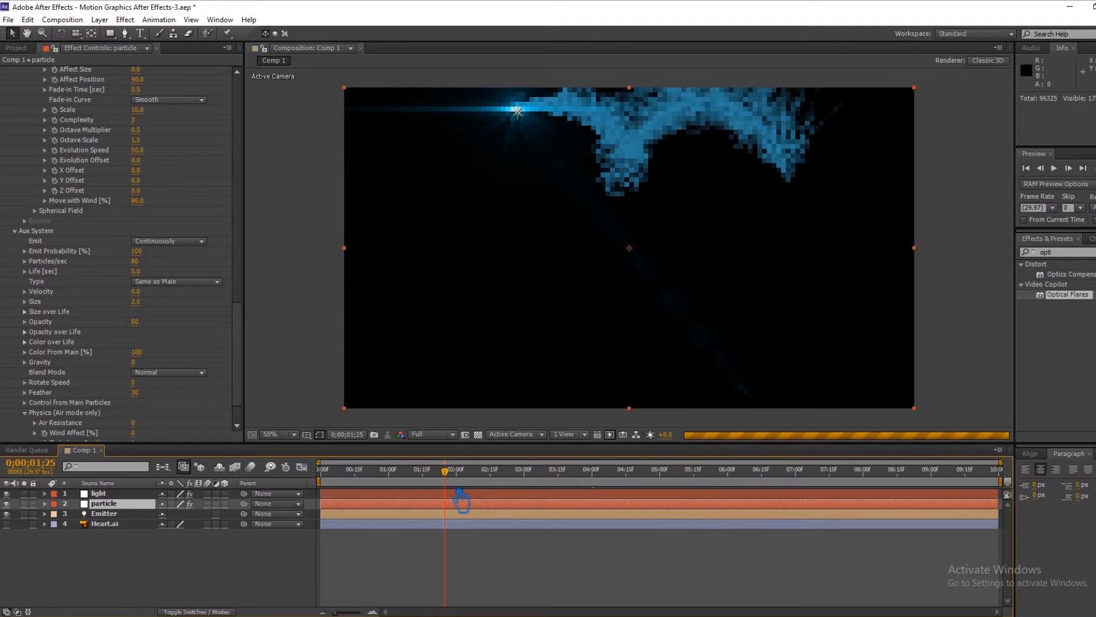
scroll(196, 220, "up", 5)
scroll(185, 293, "down", 5)
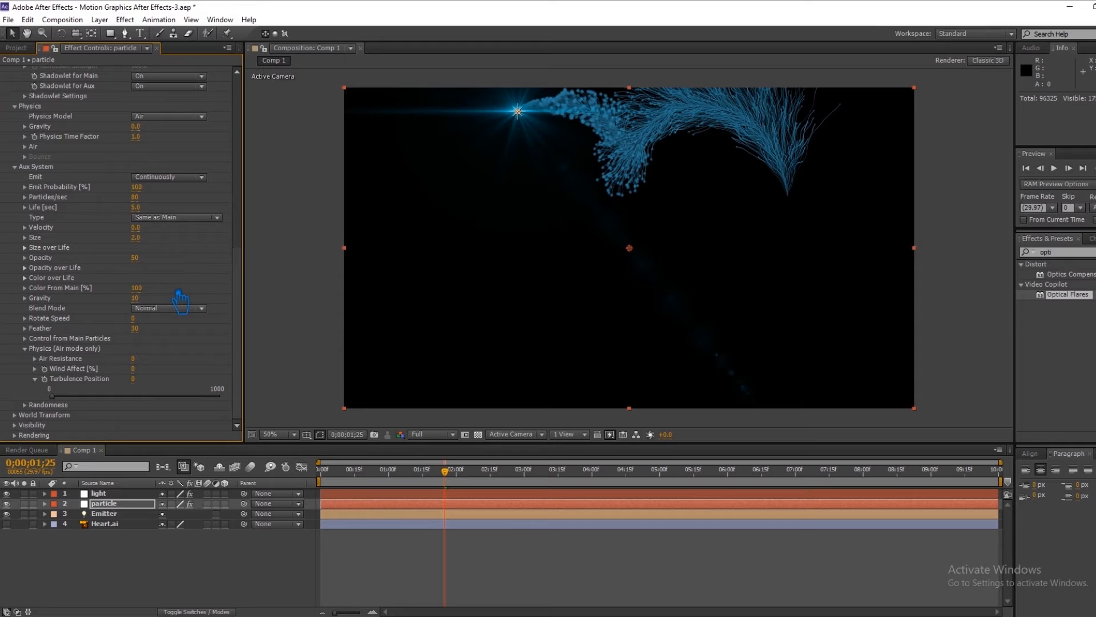
Examine the Particular effect's Air and Turbulence Field physics, Particle and Size over Life settings
scroll(157, 264, "up", 4)
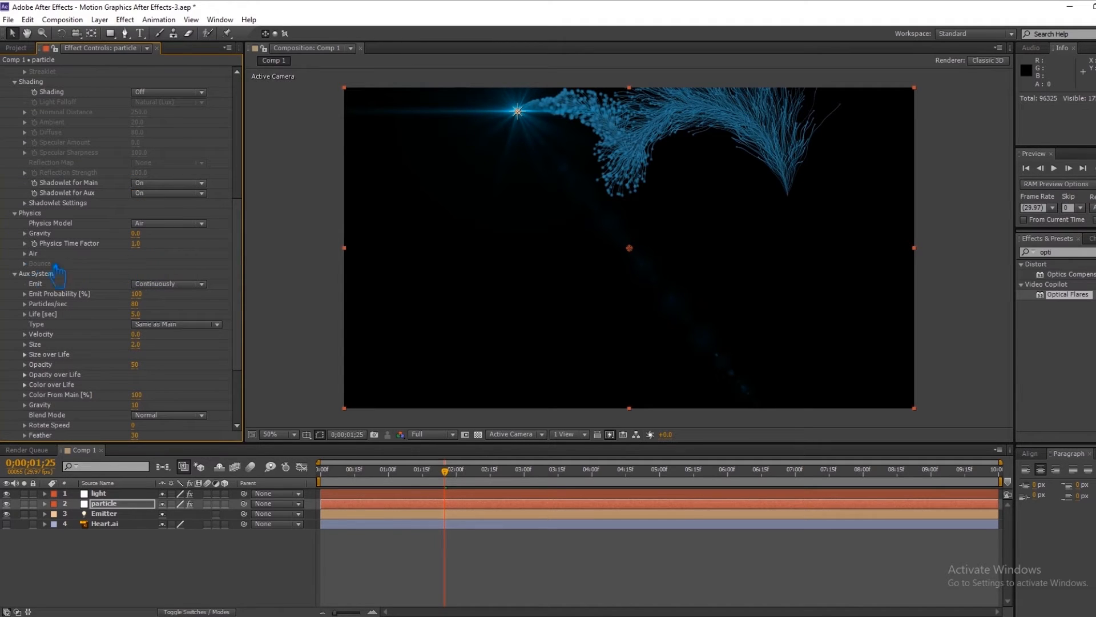
left_click(25, 253)
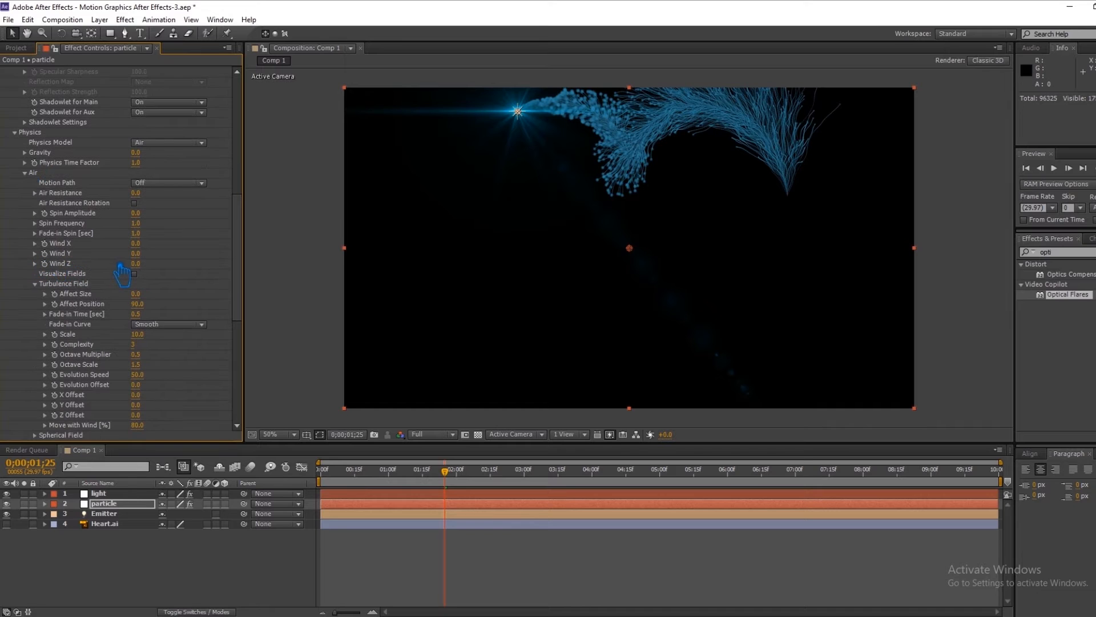
scroll(134, 285, "down", 1)
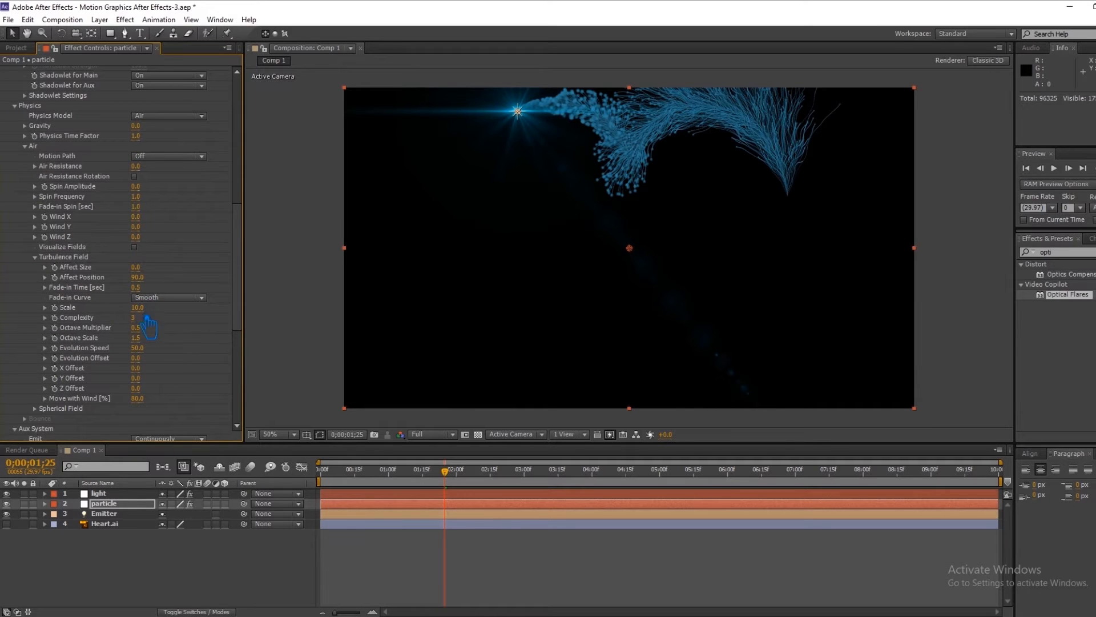
scroll(149, 327, "down", 2)
scroll(178, 336, "up", 13)
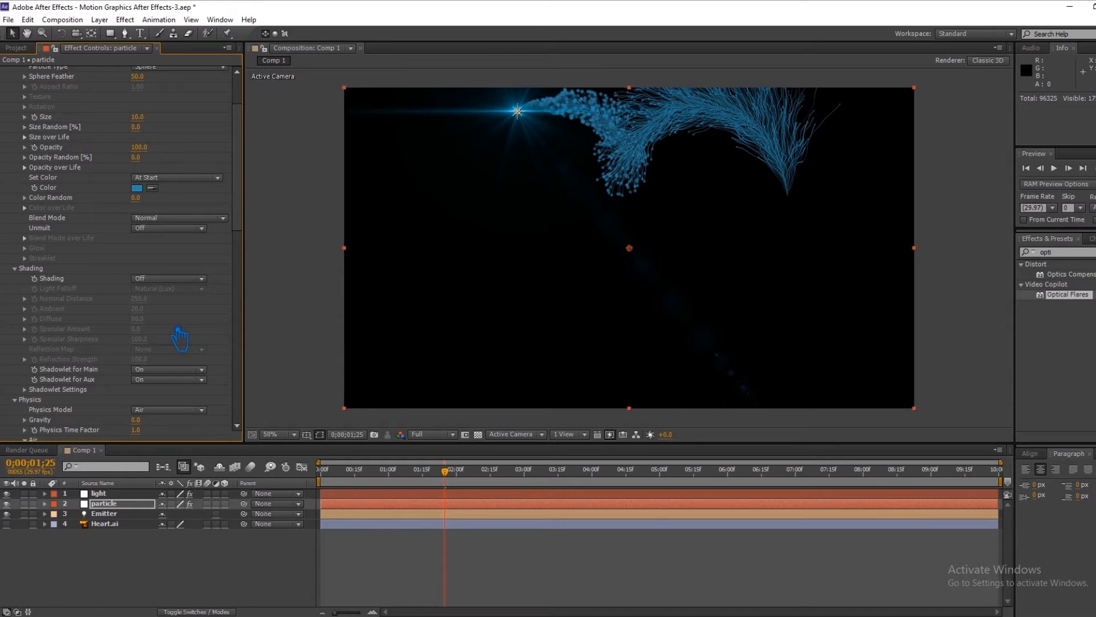
scroll(179, 337, "up", 3)
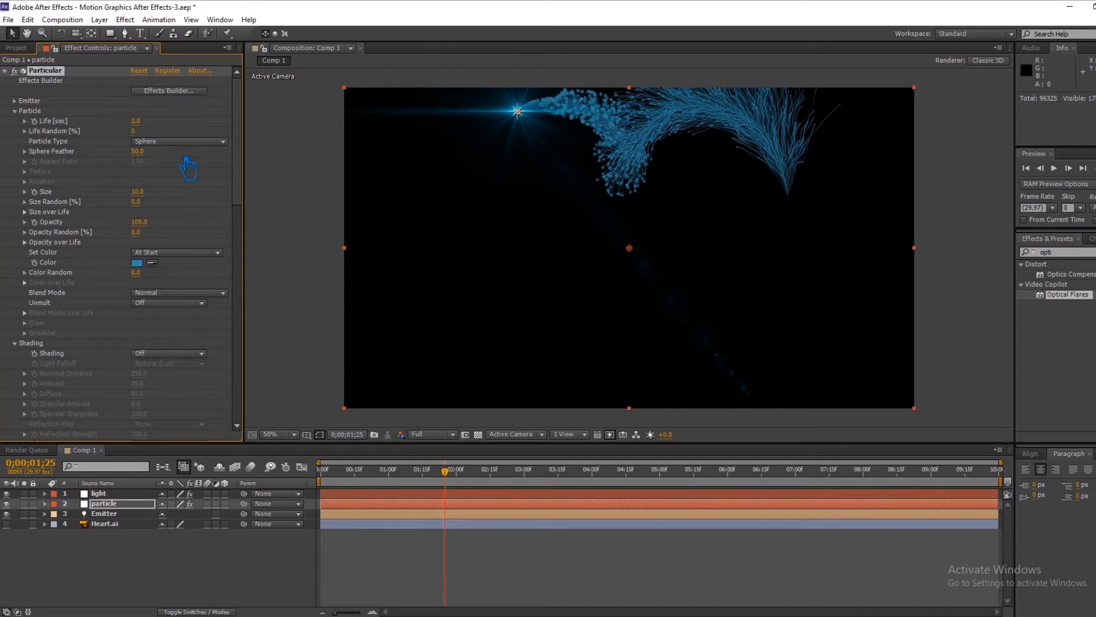
left_click(24, 212)
left_click(24, 211)
scroll(179, 380, "down", 8)
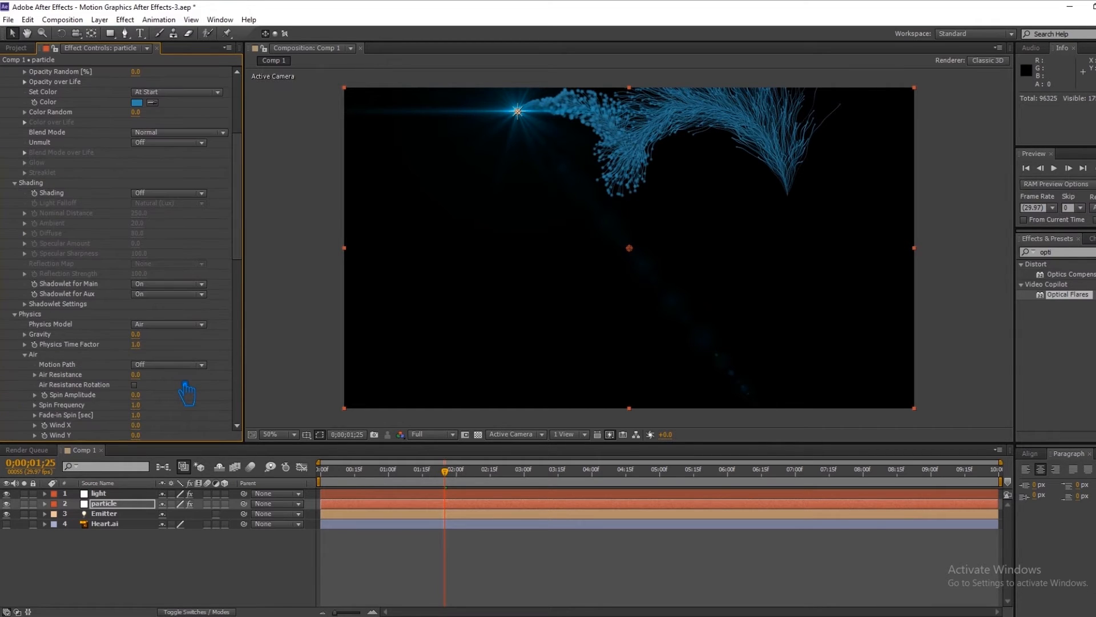
scroll(186, 393, "down", 3)
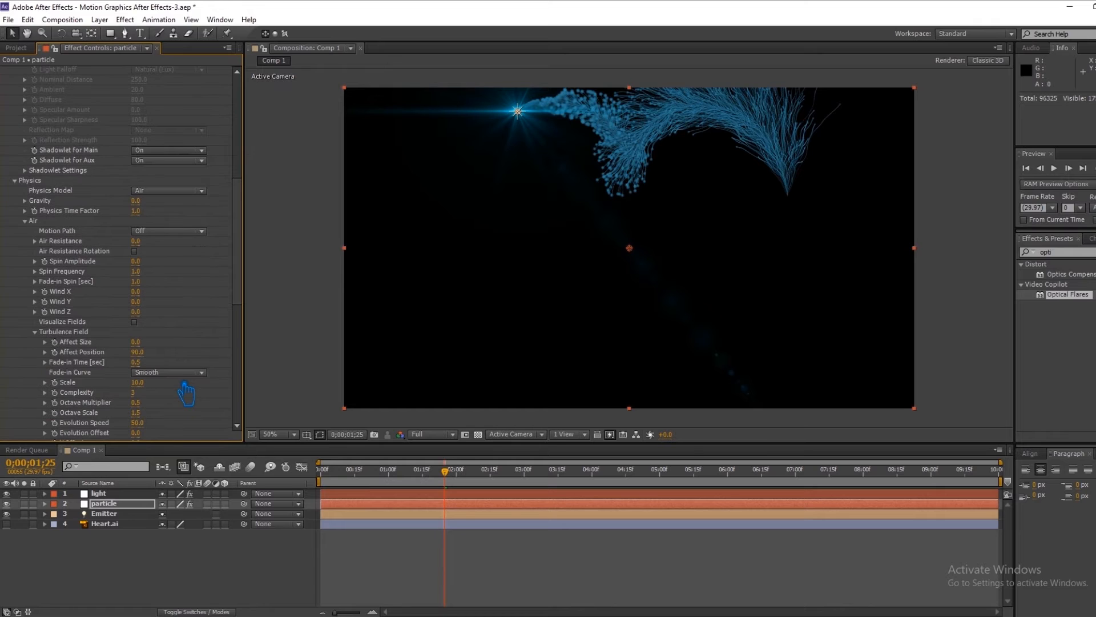
scroll(186, 393, "down", 4)
scroll(184, 388, "down", 3)
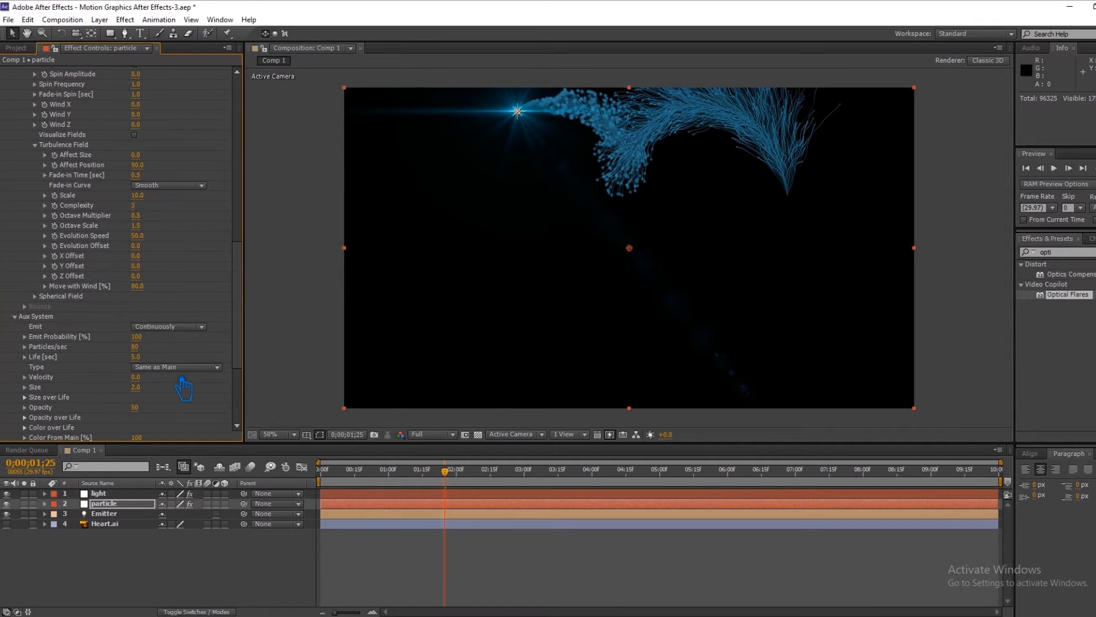
Try an Aux System particle Size of 10 and reduce it to 5
scroll(149, 405, "down", 2)
left_click(142, 335)
key("Return")
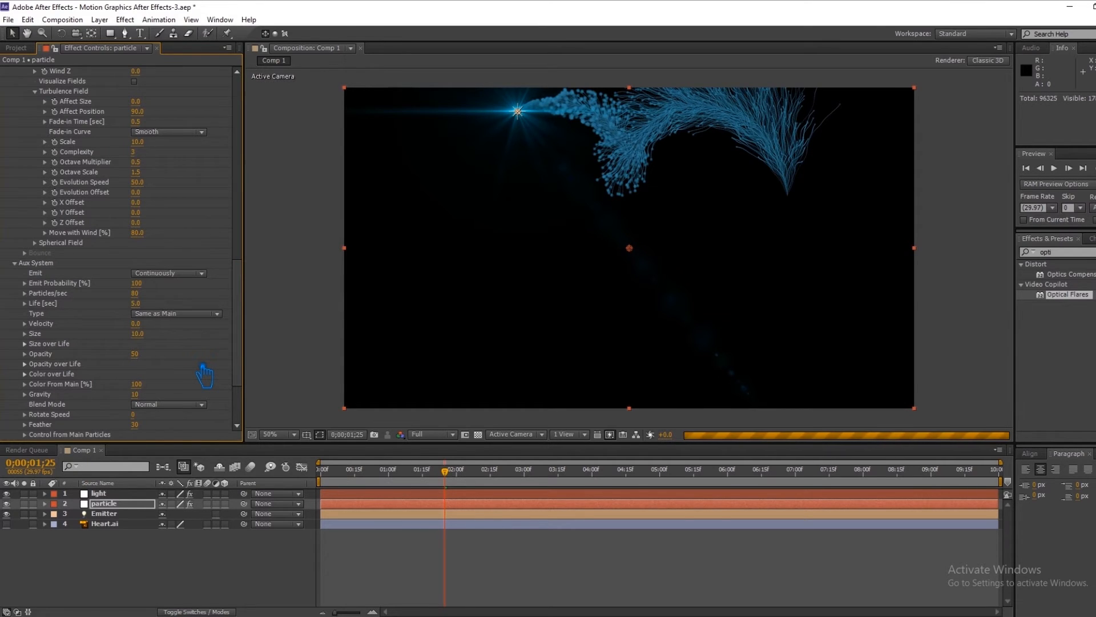
scroll(204, 375, "down", 3)
scroll(204, 376, "down", 1)
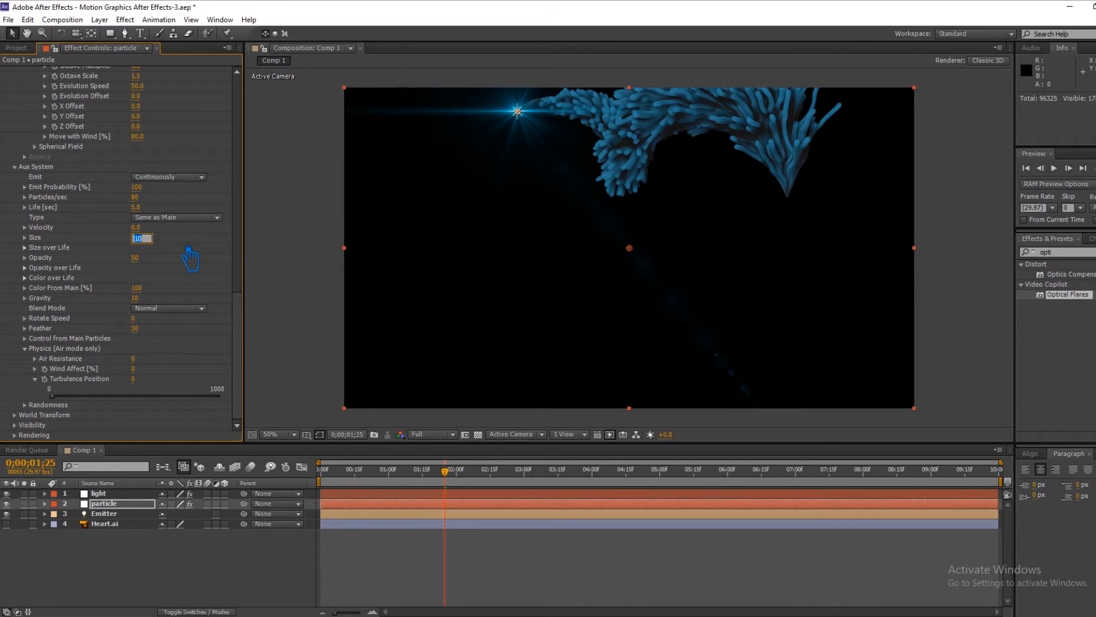
key("Return")
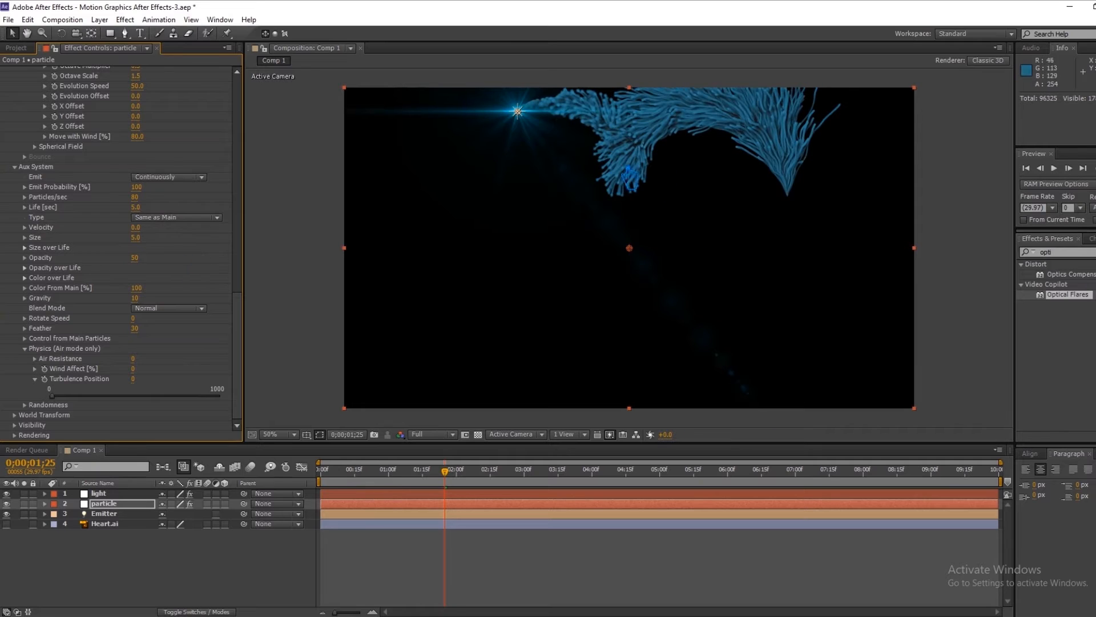
Try a smaller Aux System particle Size of 4
left_click(146, 238)
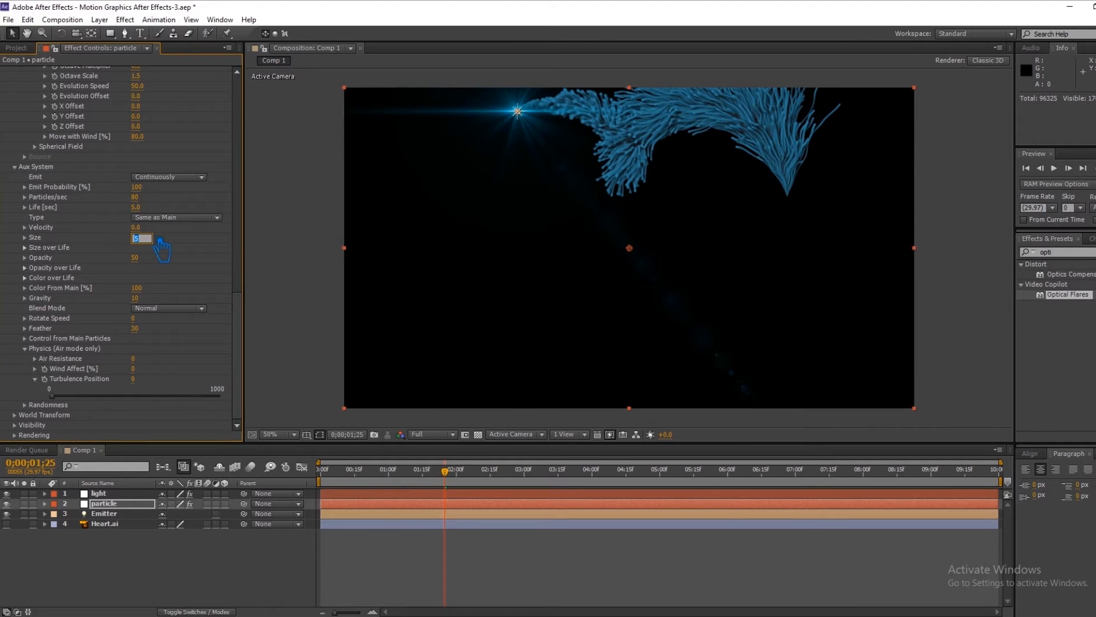
key("Return")
left_click(145, 239)
type("4")
key("Return")
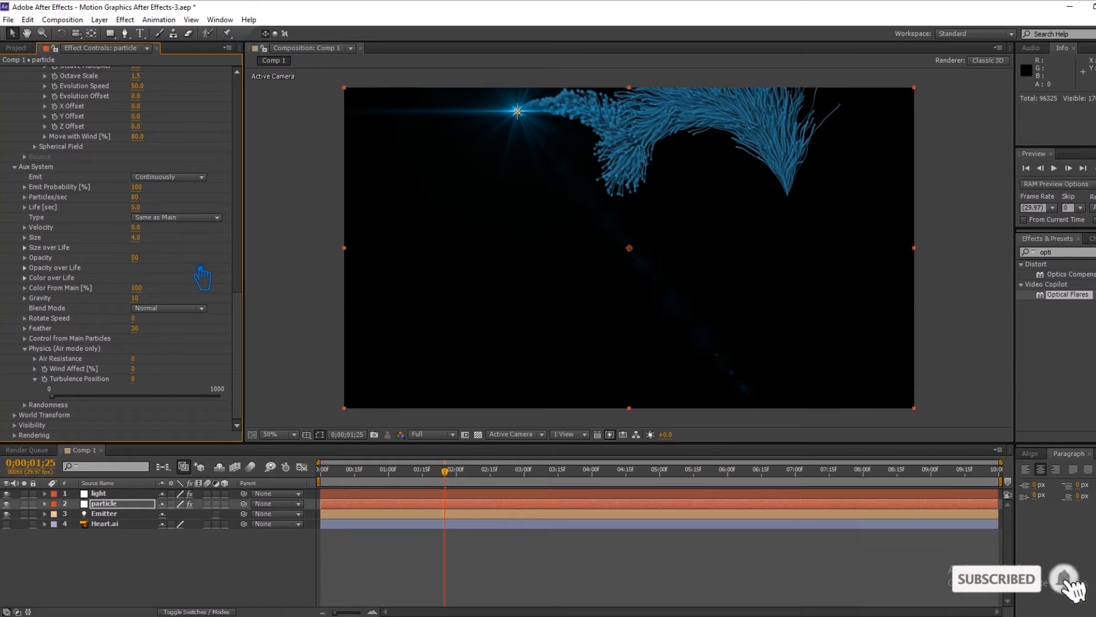
Move the current time to 0;00;02;26, try an Aux System Life of 1 second and set it to 2 seconds
left_click(505, 469)
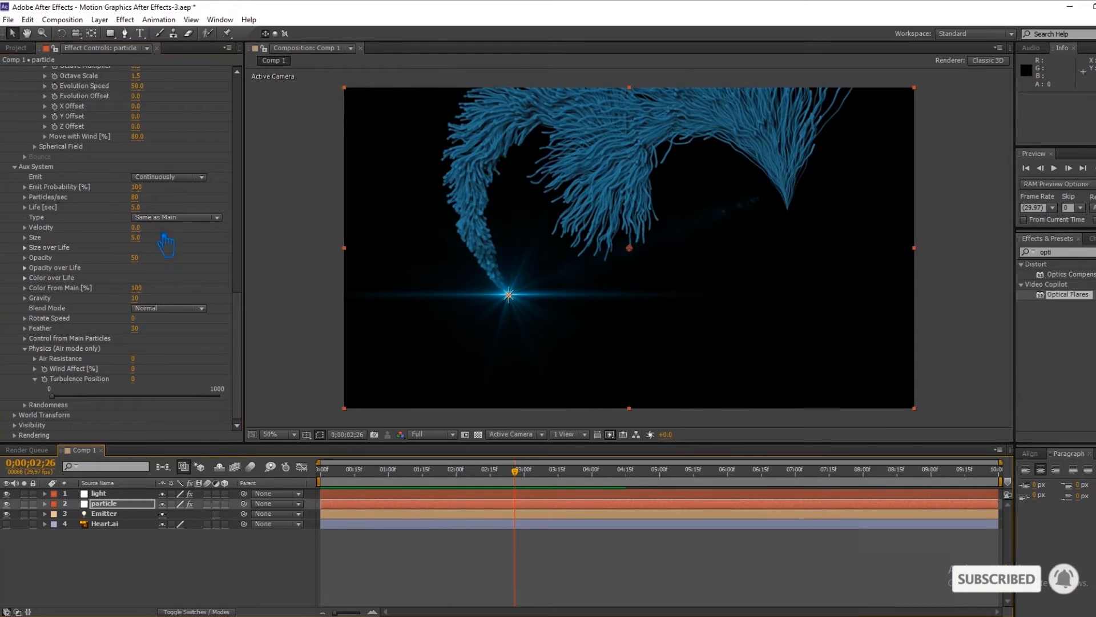
left_click(137, 207)
type("1")
key("Return")
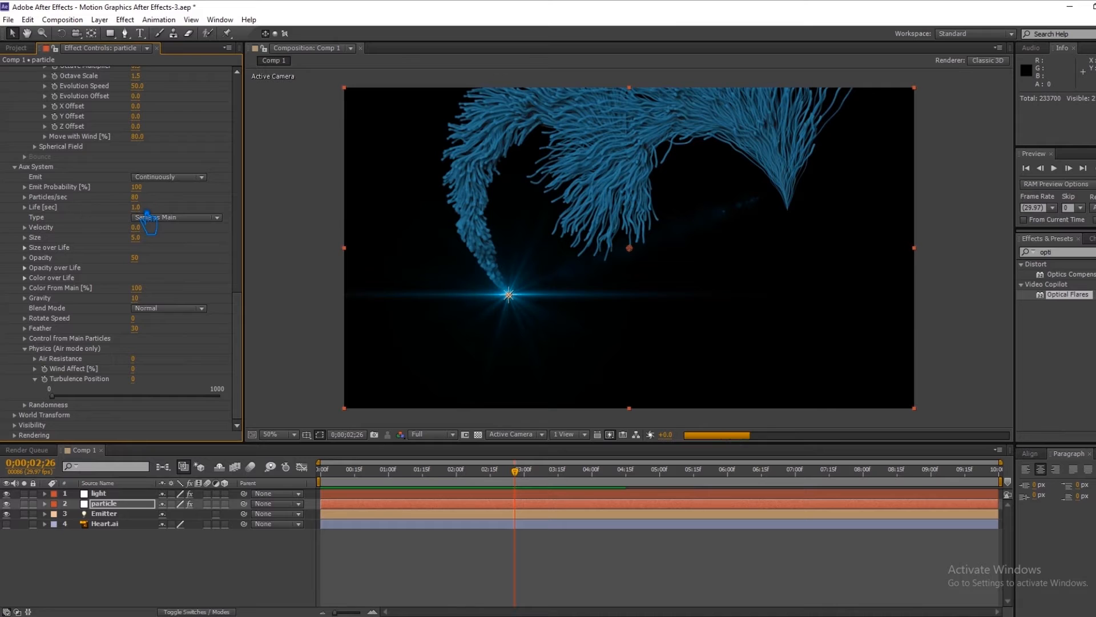
left_click(140, 208)
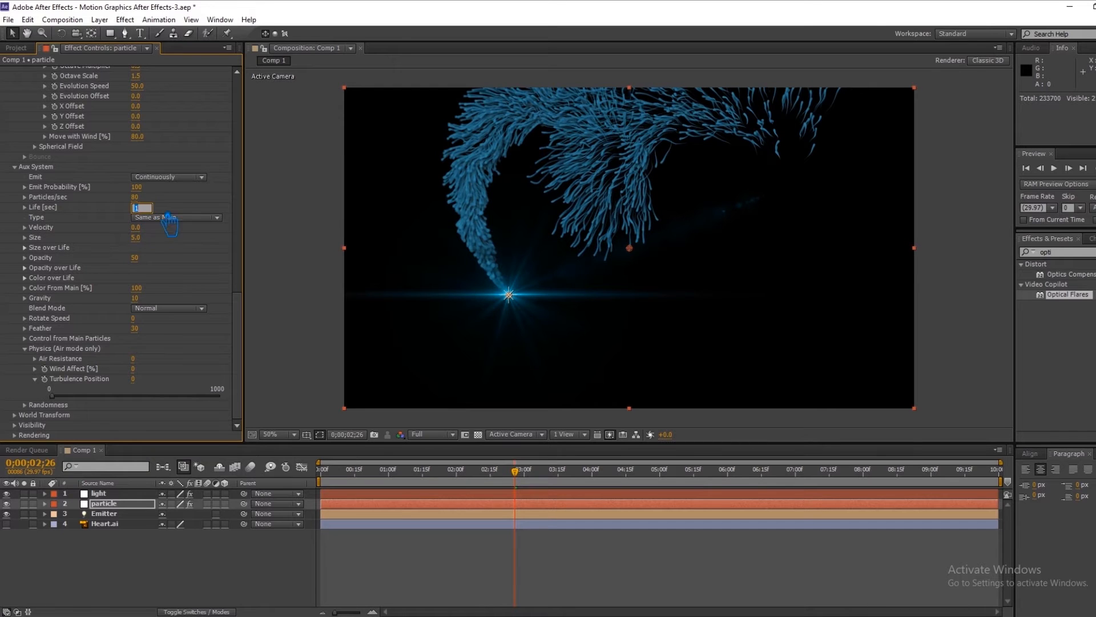
type("2")
key("Return")
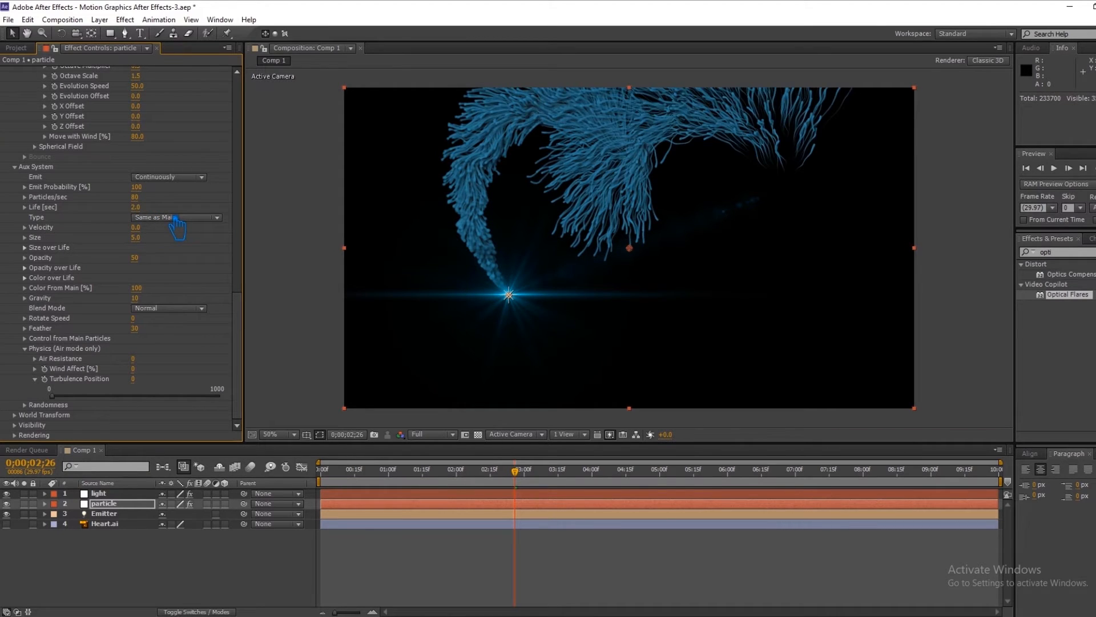
Save the project and render a RAM preview of the composition
key("ctrl+s")
left_click(1095, 168)
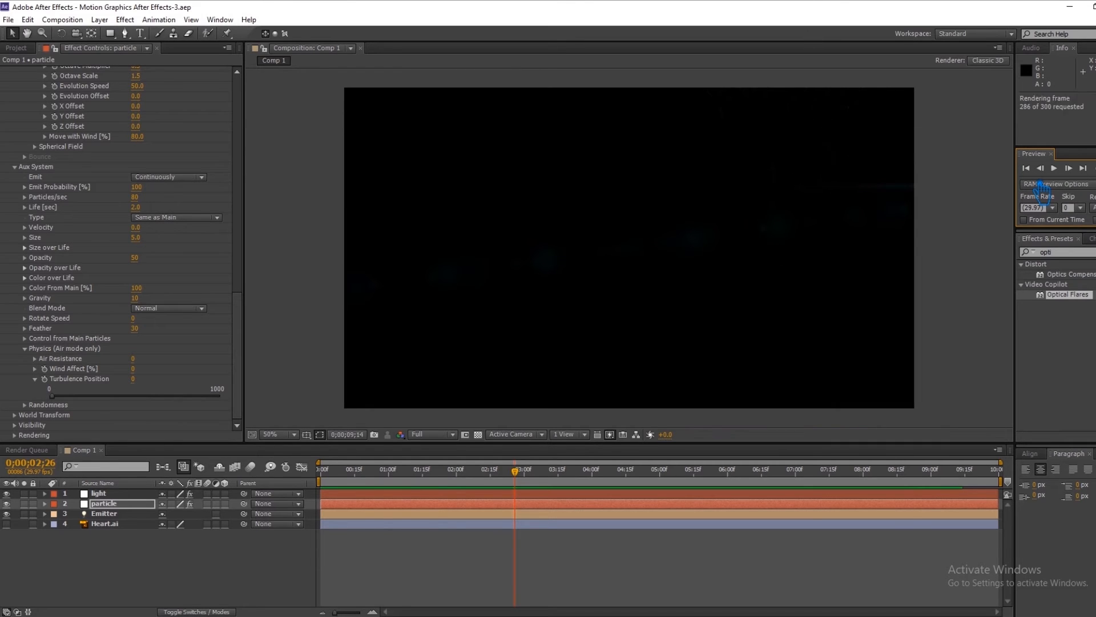
Add an Opacity keyframe to the Heart.ai layer at 0;00;05;15 and make the layer visible
left_click(105, 523)
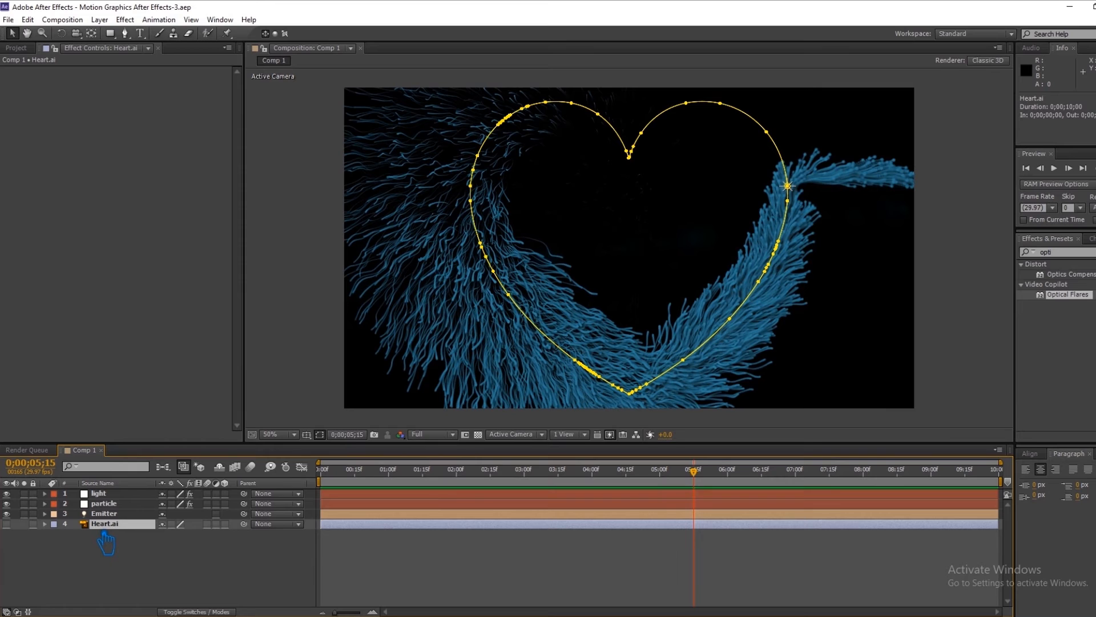
left_click(45, 524)
left_click(59, 535)
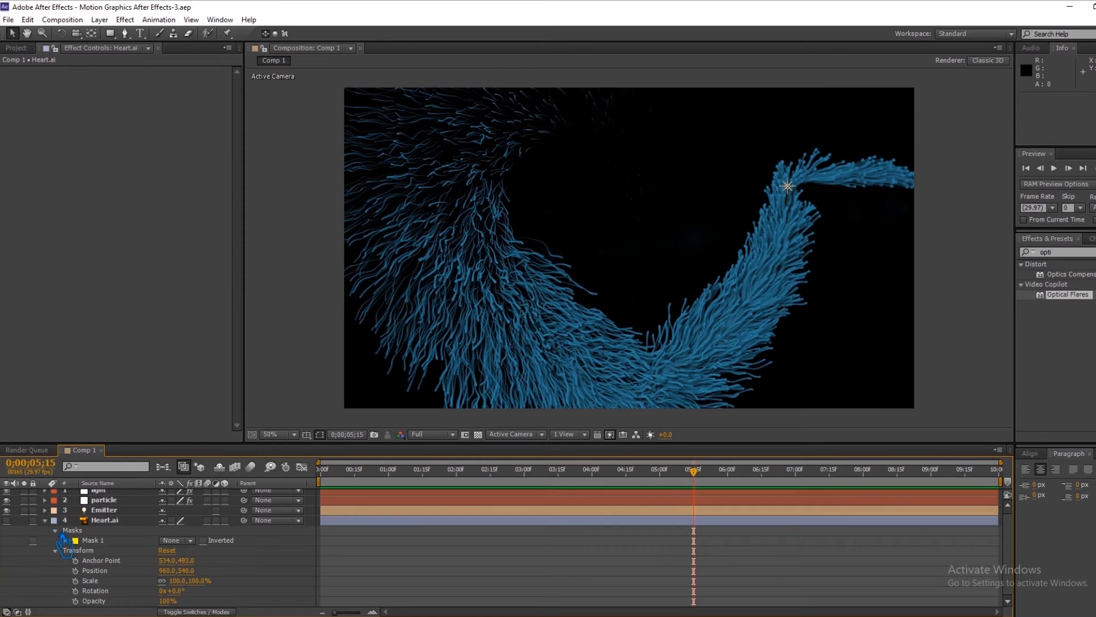
left_click(55, 531)
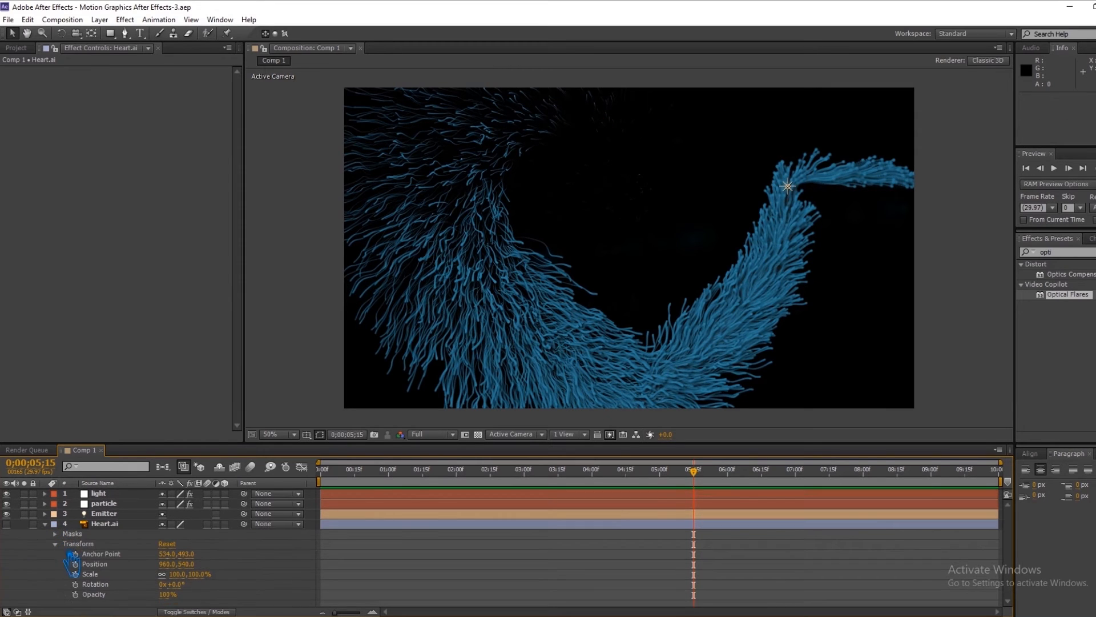
left_click(108, 564)
left_click(105, 594)
left_click(75, 595)
left_click(6, 524)
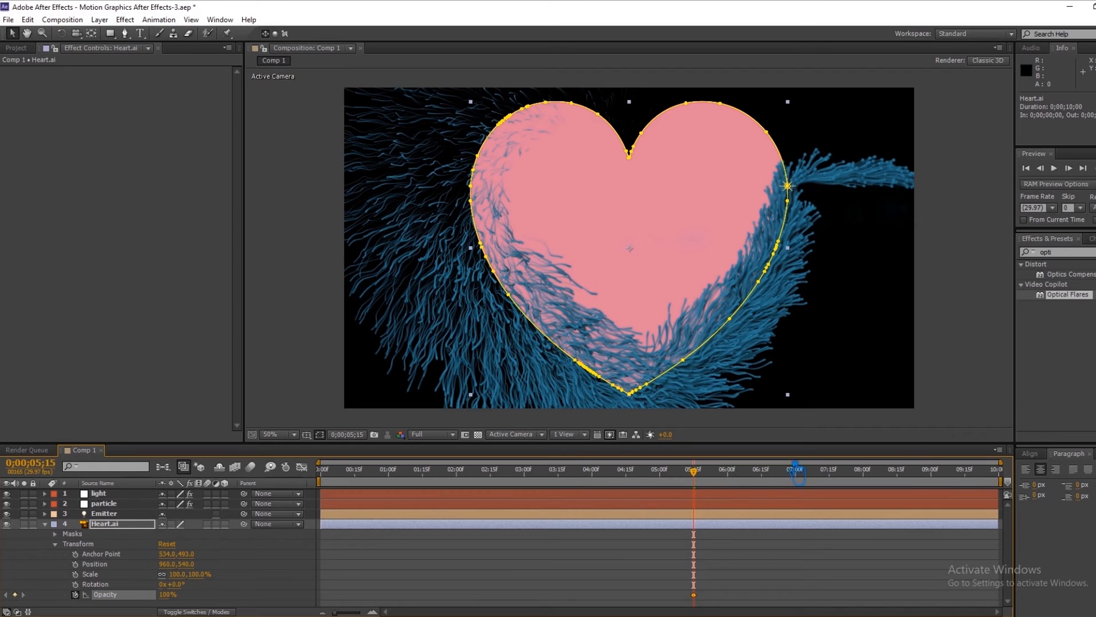
Keyframe the Heart.ai layer's Opacity at 100% at 0;00;08;15 and 0% at 0;00;05;15
left_click_drag(705, 480, 912, 489)
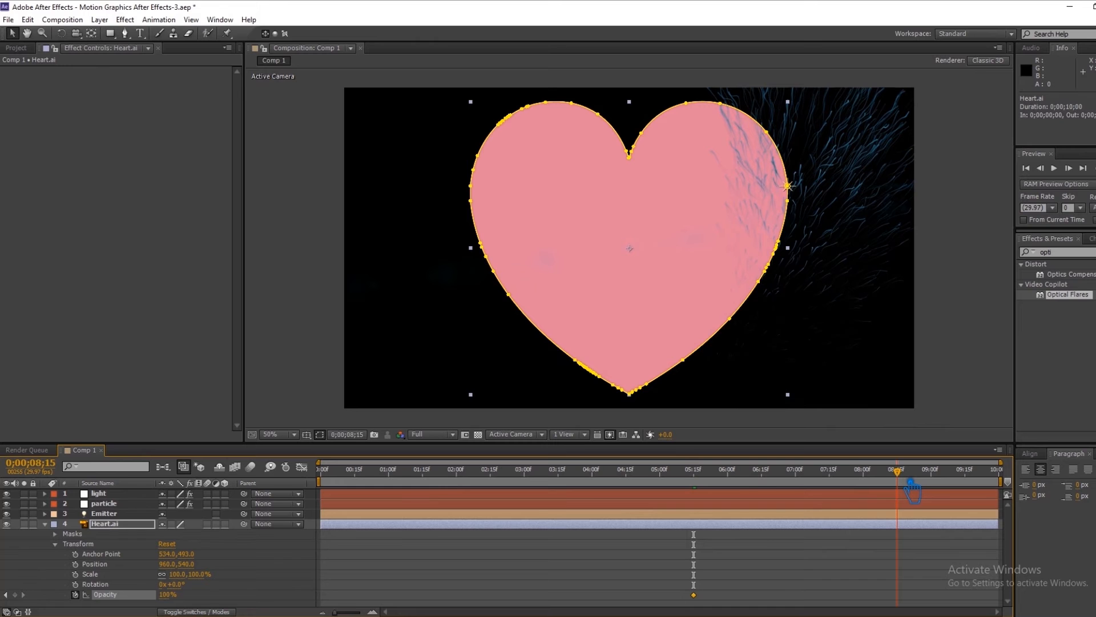
left_click(16, 595)
left_click_drag(894, 479, 699, 594)
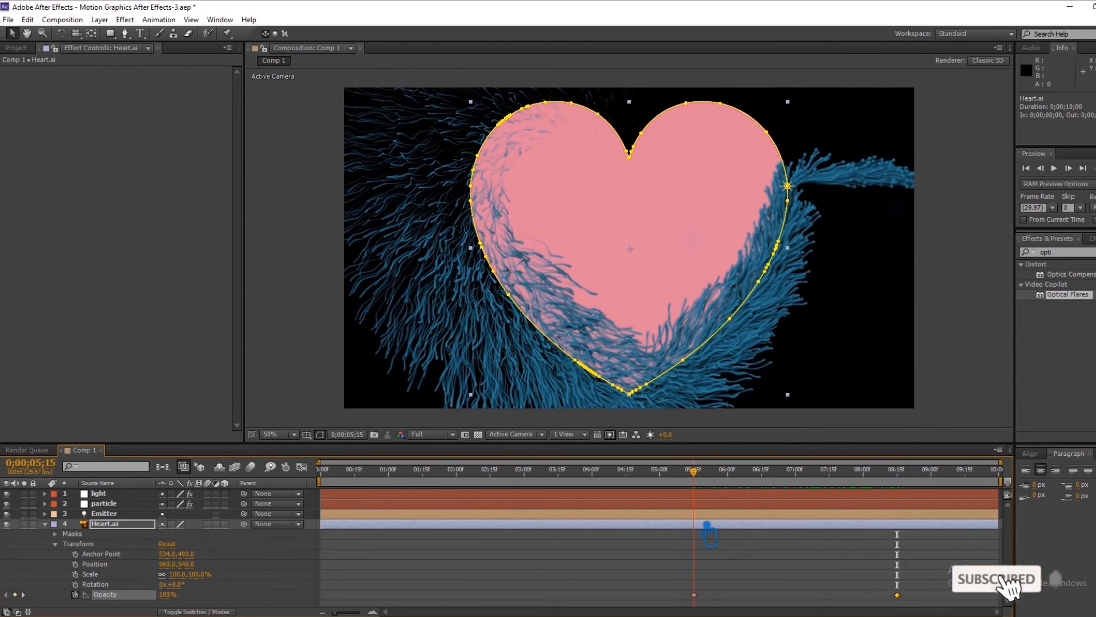
left_click(174, 597)
type("0")
key("Return")
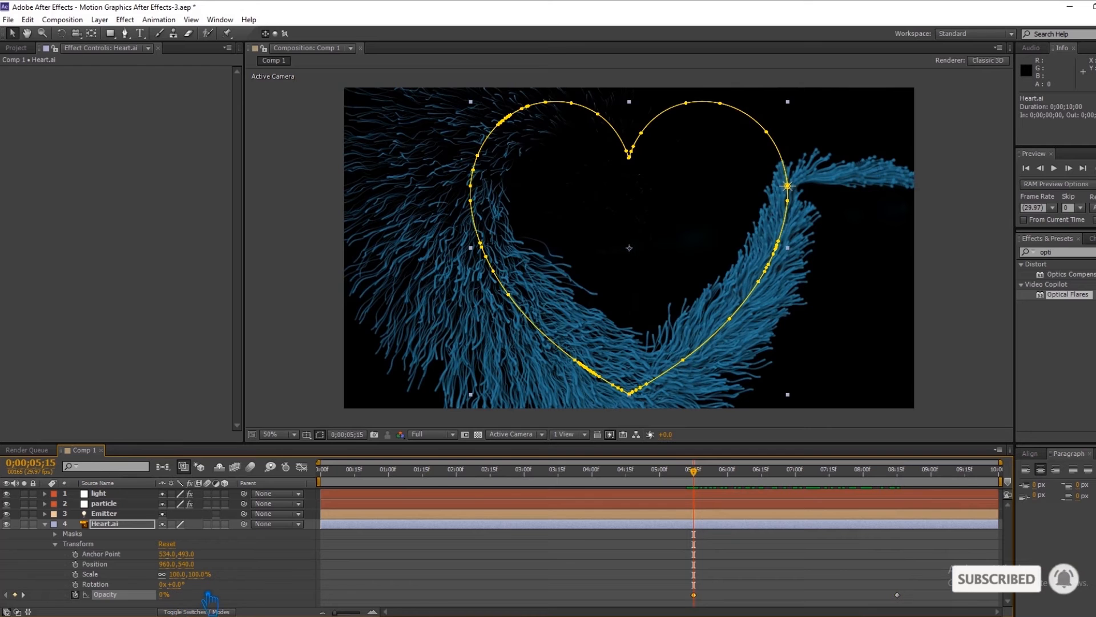
left_click(44, 524)
left_click(231, 589)
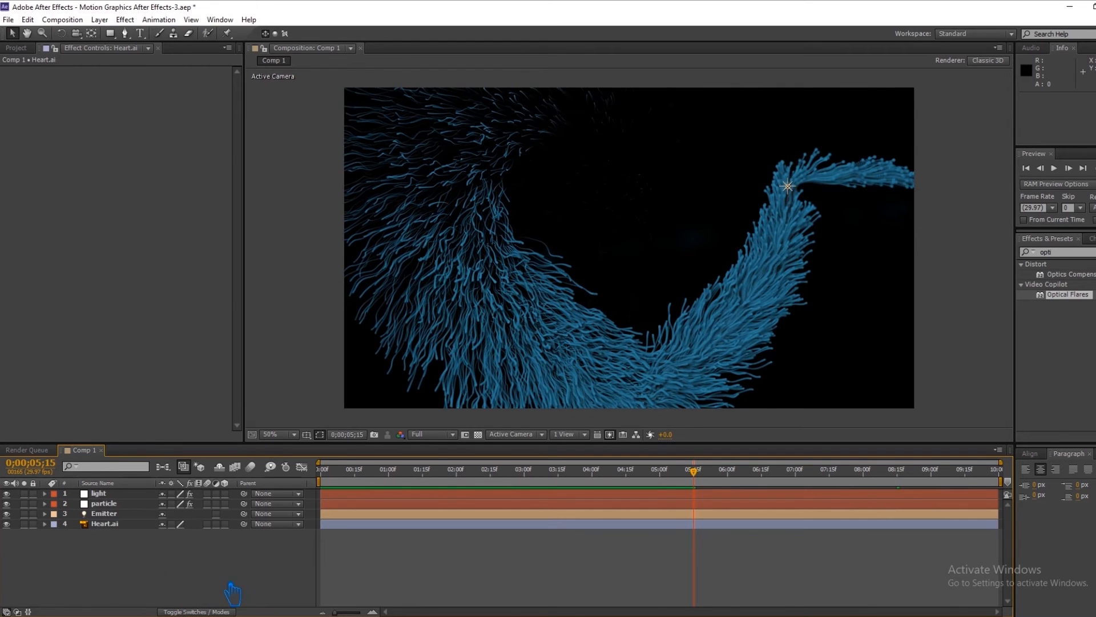
Check the heart's fade-in and Opacity keyframes between 0;00;05;15 and 0;00;06;11, and save the project
left_click_drag(701, 479, 748, 480)
mouse_move(746, 493)
left_mouse_down()
mouse_move(508, 592)
mouse_move(697, 588)
mouse_move(818, 522)
mouse_move(898, 517)
mouse_move(550, 520)
mouse_move(425, 537)
mouse_move(348, 596)
mouse_move(514, 526)
mouse_move(762, 508)
left_mouse_up()
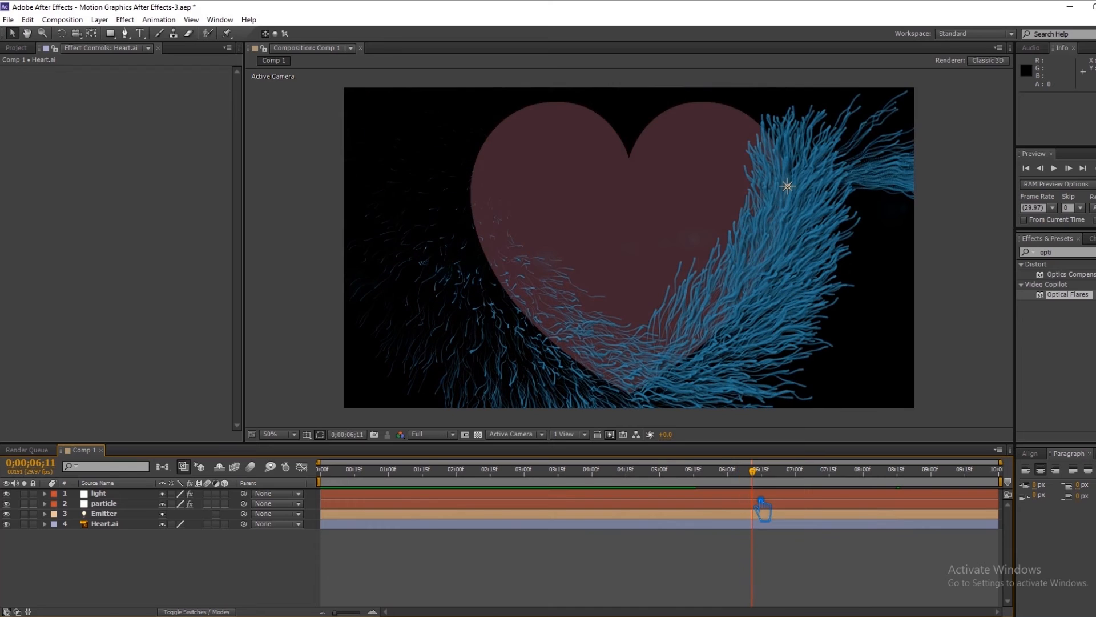
left_click(566, 524)
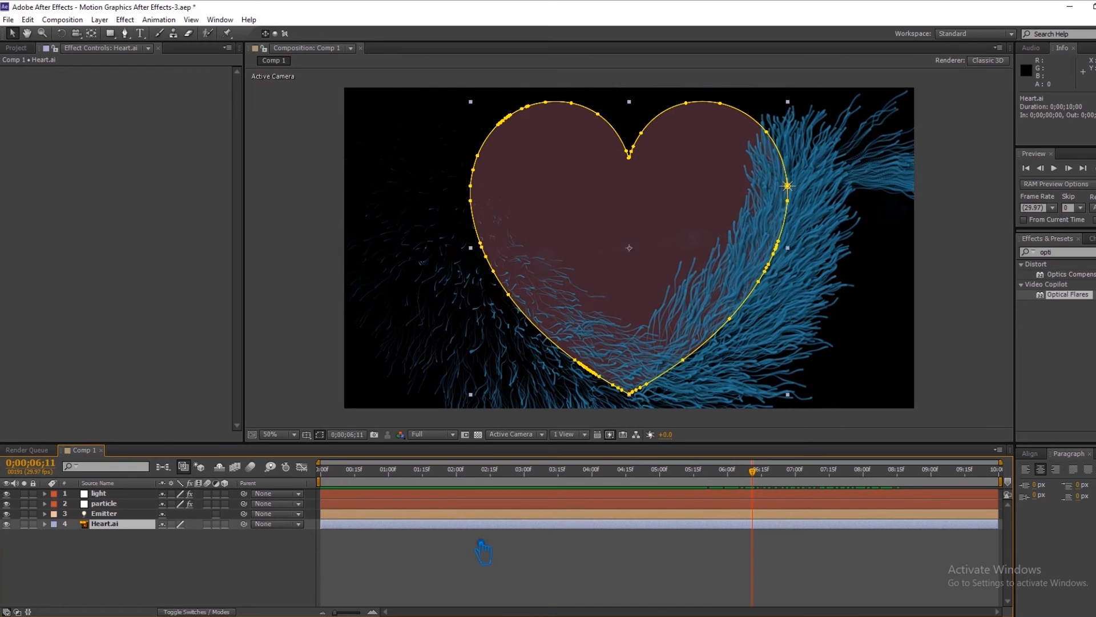
left_click(45, 524)
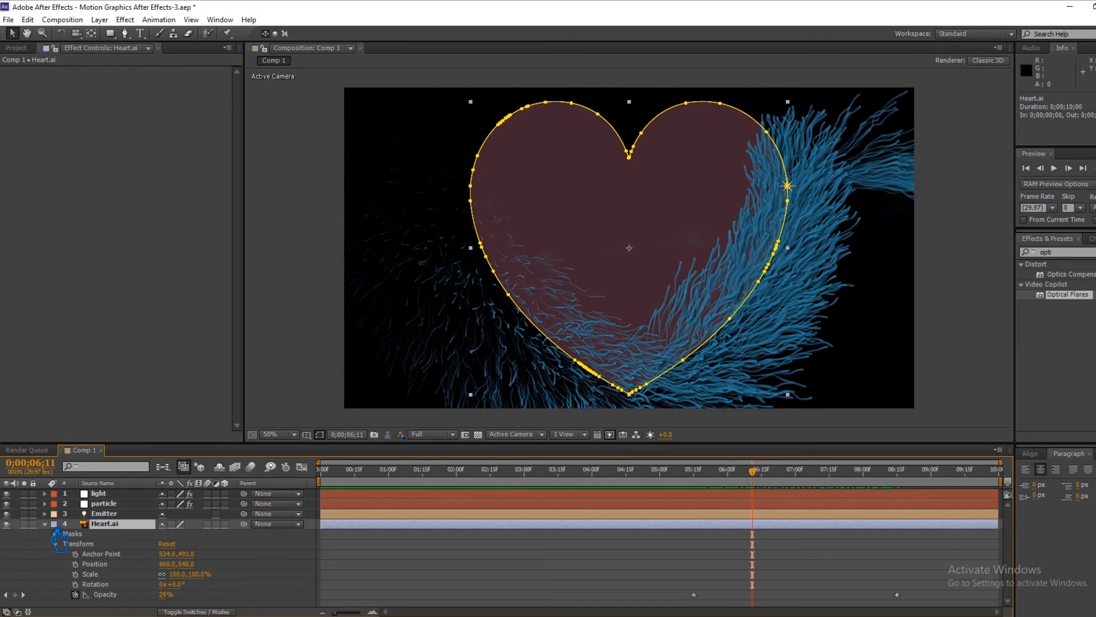
left_click(122, 597)
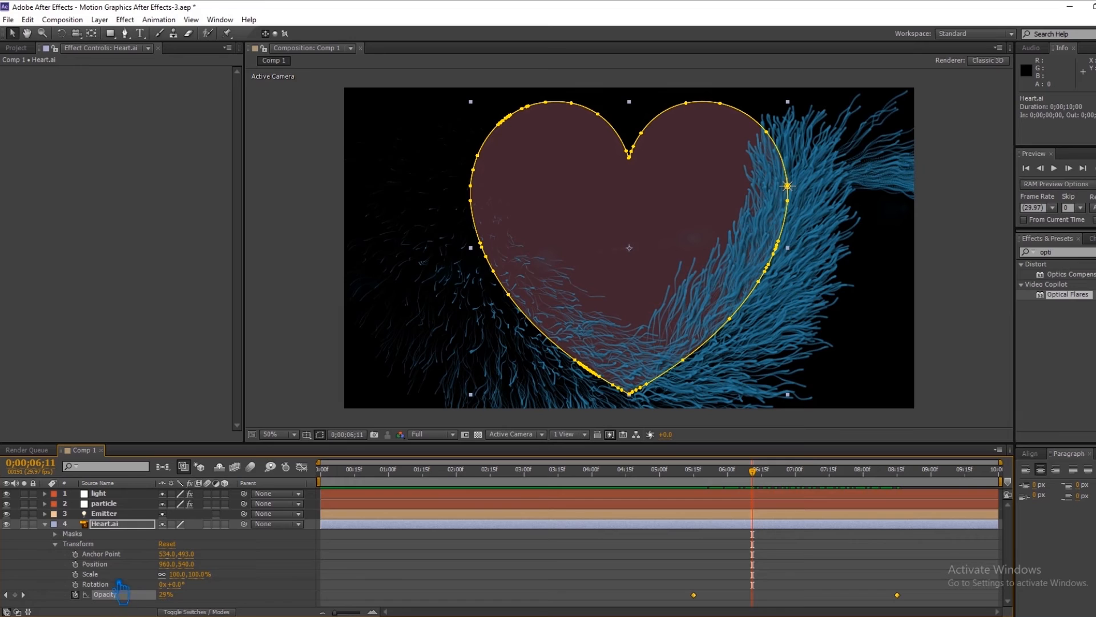
left_click(55, 544)
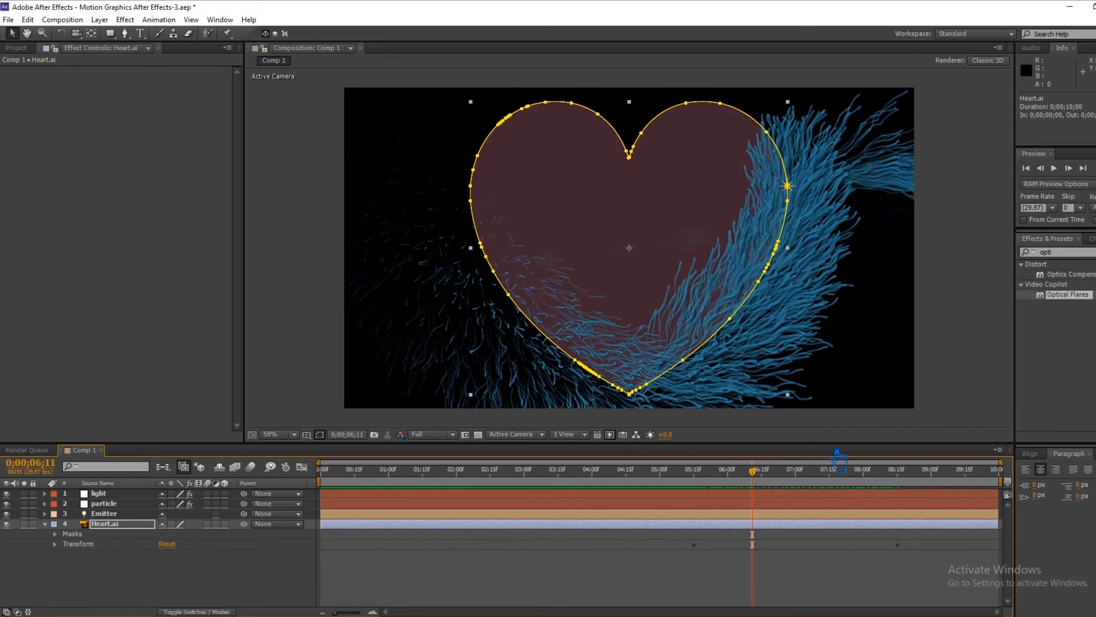
left_click_drag(764, 488, 706, 493)
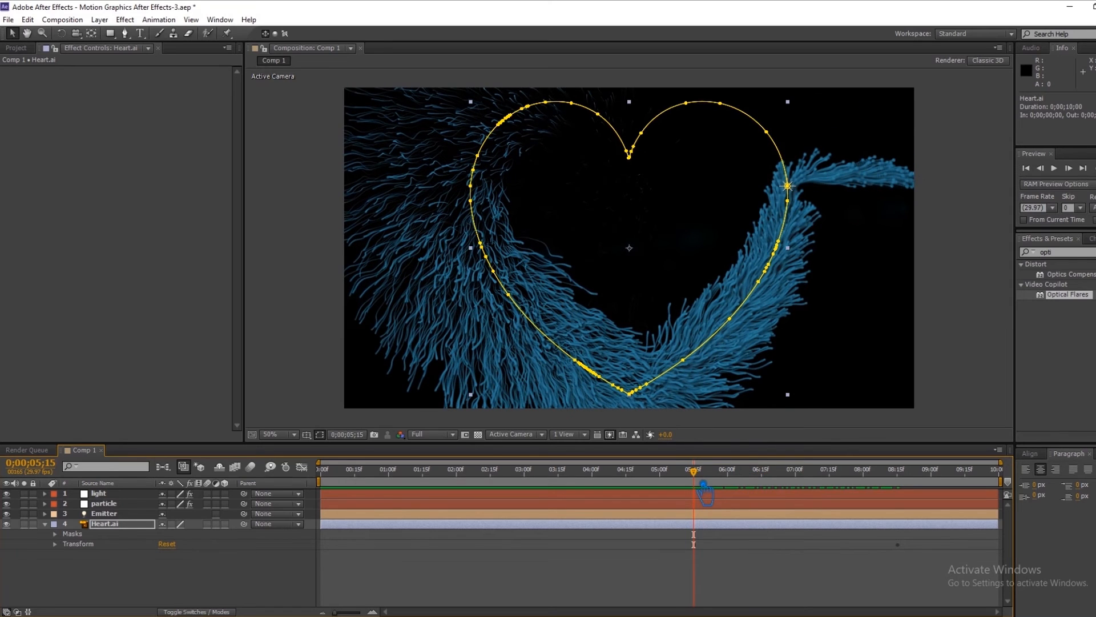
left_click(131, 524)
key("ctrl+s")
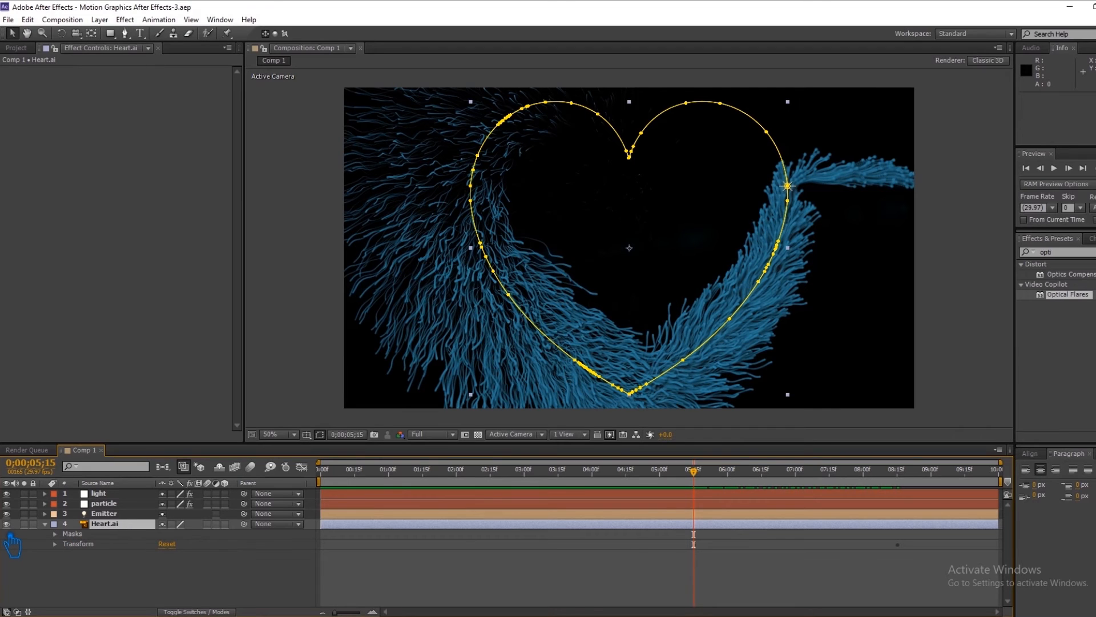
left_click(1084, 251)
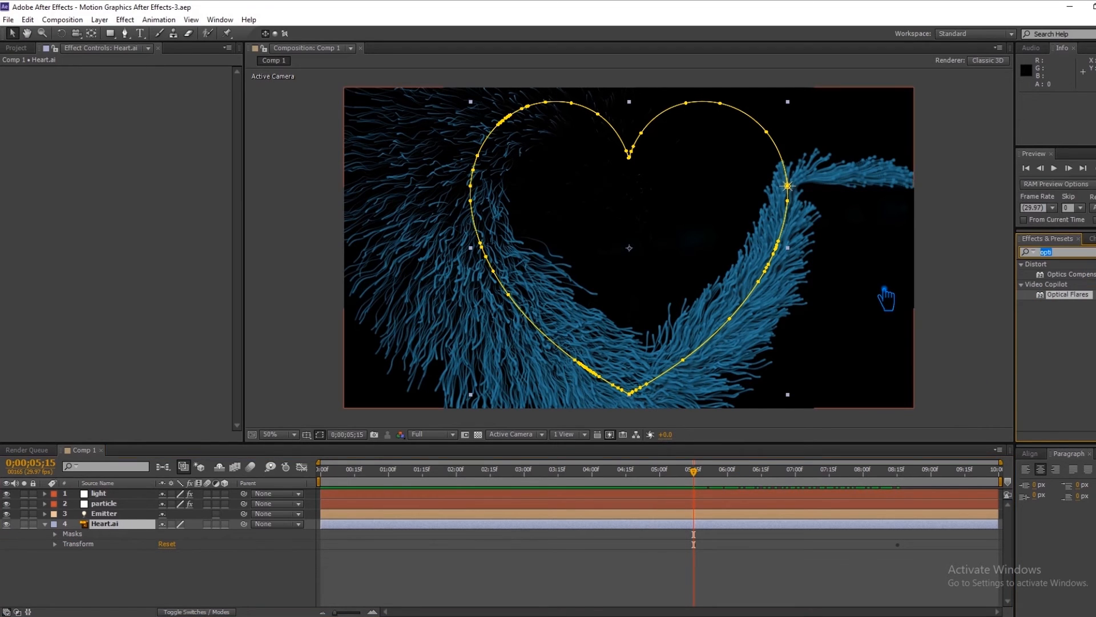
type("tur")
left_click(1062, 365)
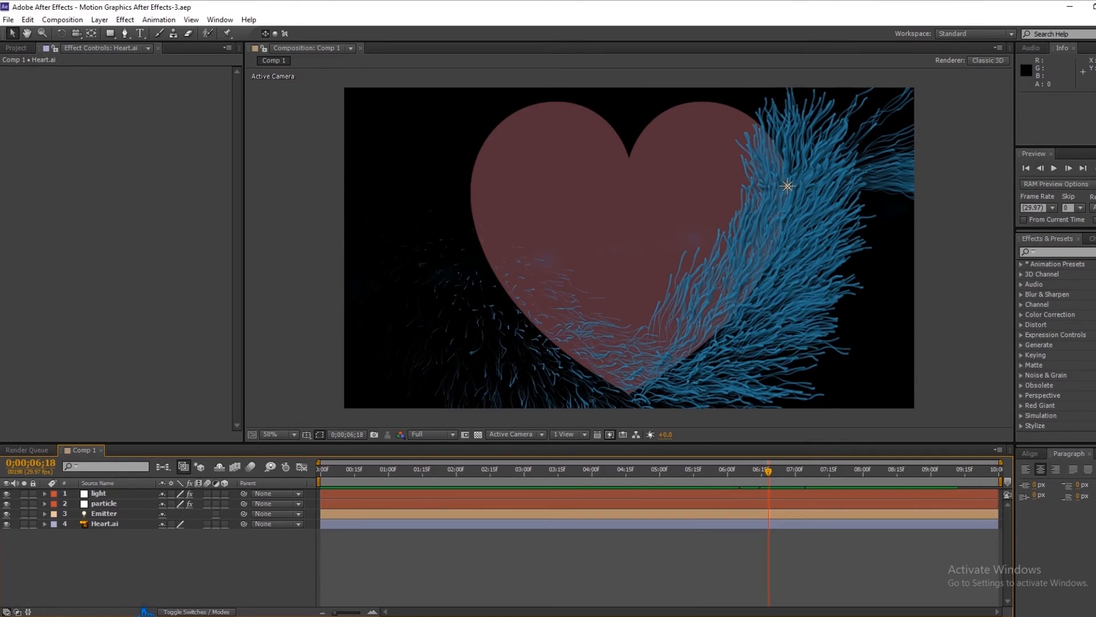
Delete Mask 1 from the Heart.ai layer and save the project
left_click(105, 523)
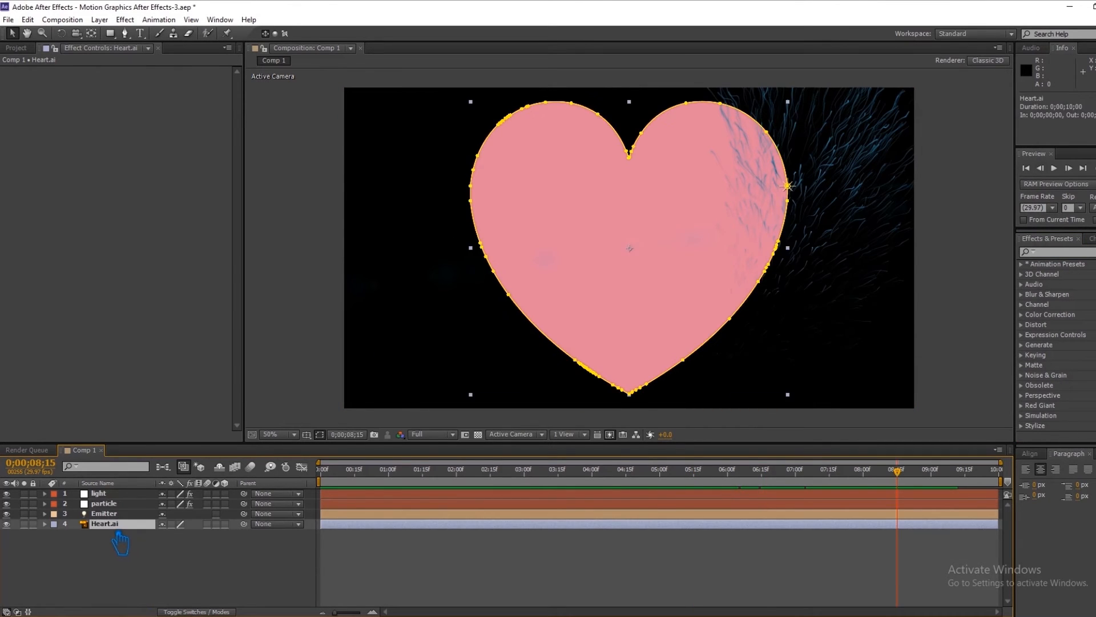
left_click(44, 524)
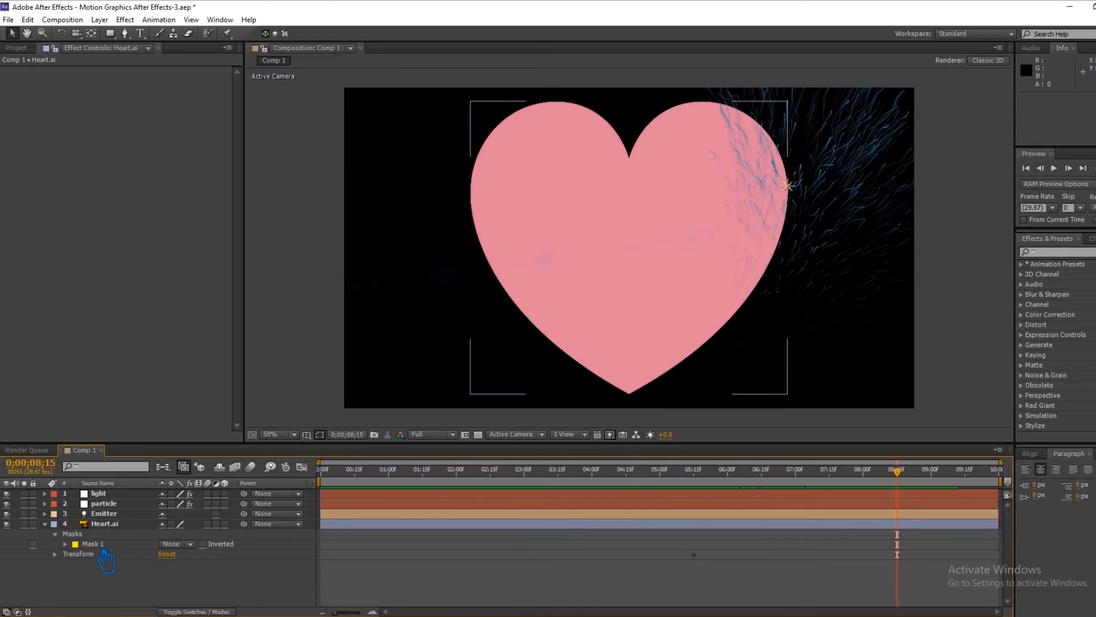
left_click(105, 547)
key("Delete")
left_click(46, 524)
left_click(122, 580)
key("ctrl+s")
Move the current time to 0;00;07;15, search the effects for "turb" and apply Turbulent Displace to the Heart.ai layer
left_click_drag(905, 488, 840, 529)
left_click(120, 524)
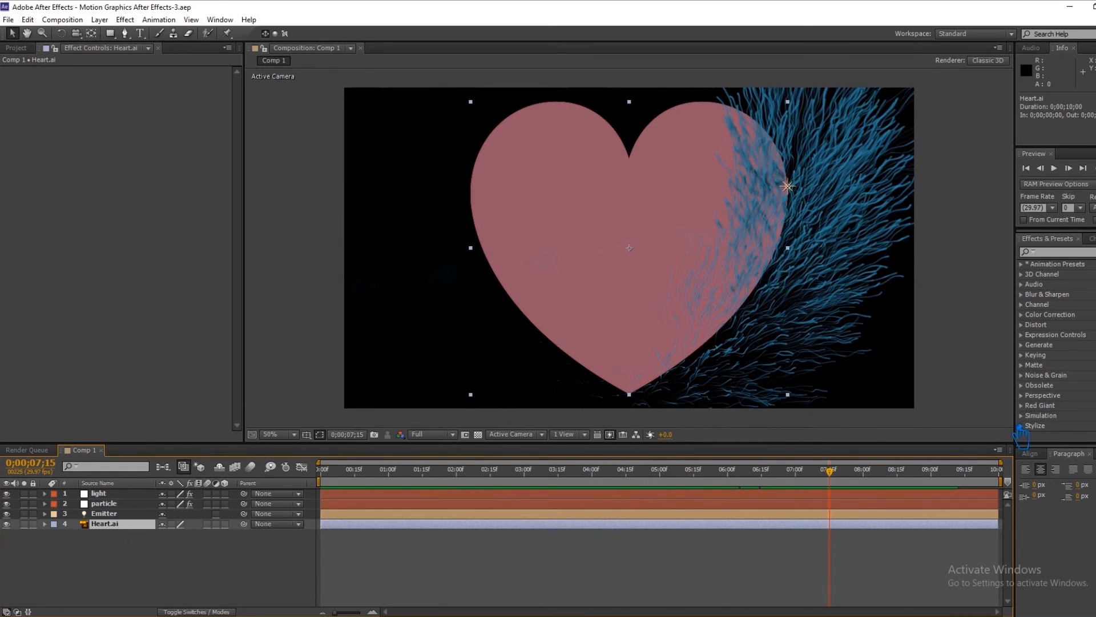
left_click(1056, 251)
type("turbo")
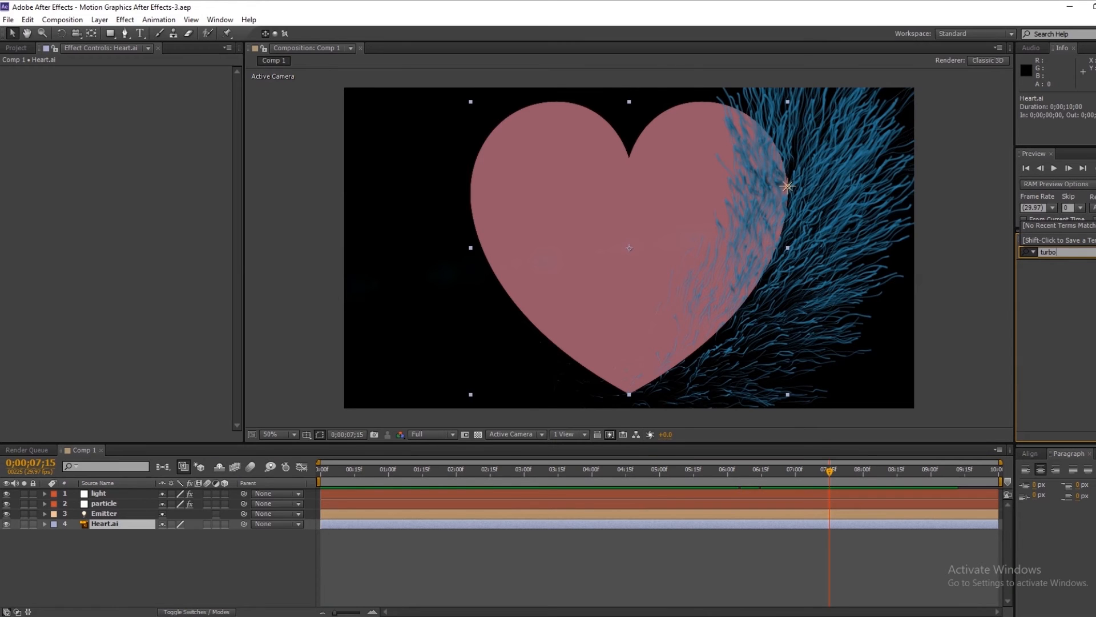
key("BackSpace")
left_click_drag(1059, 296, 114, 532)
key("ctrl+z")
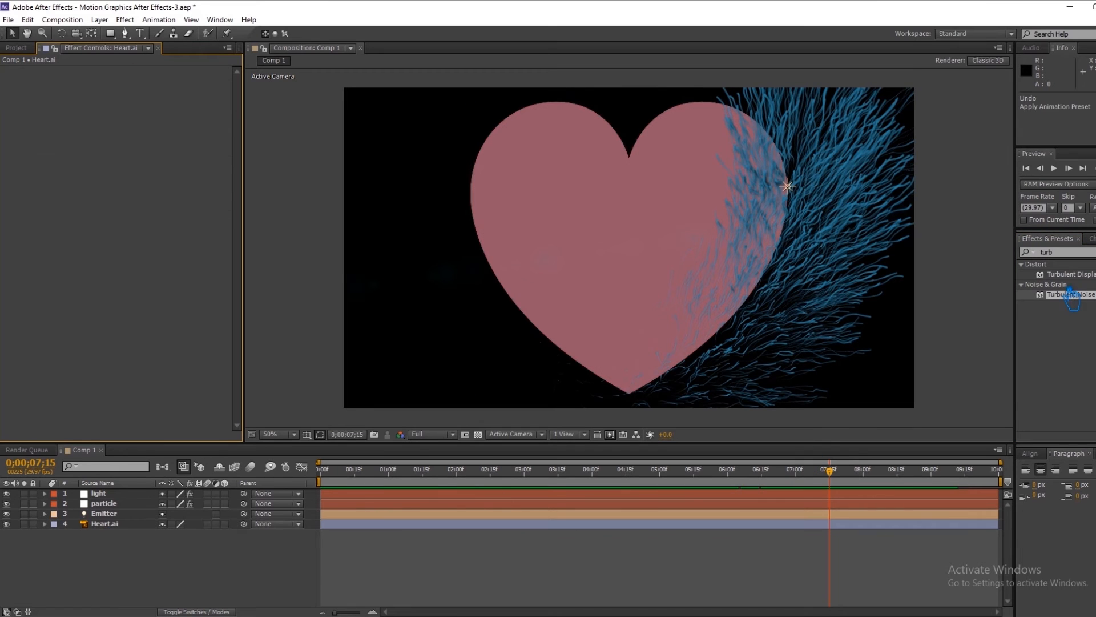
left_click_drag(1083, 276, 215, 526)
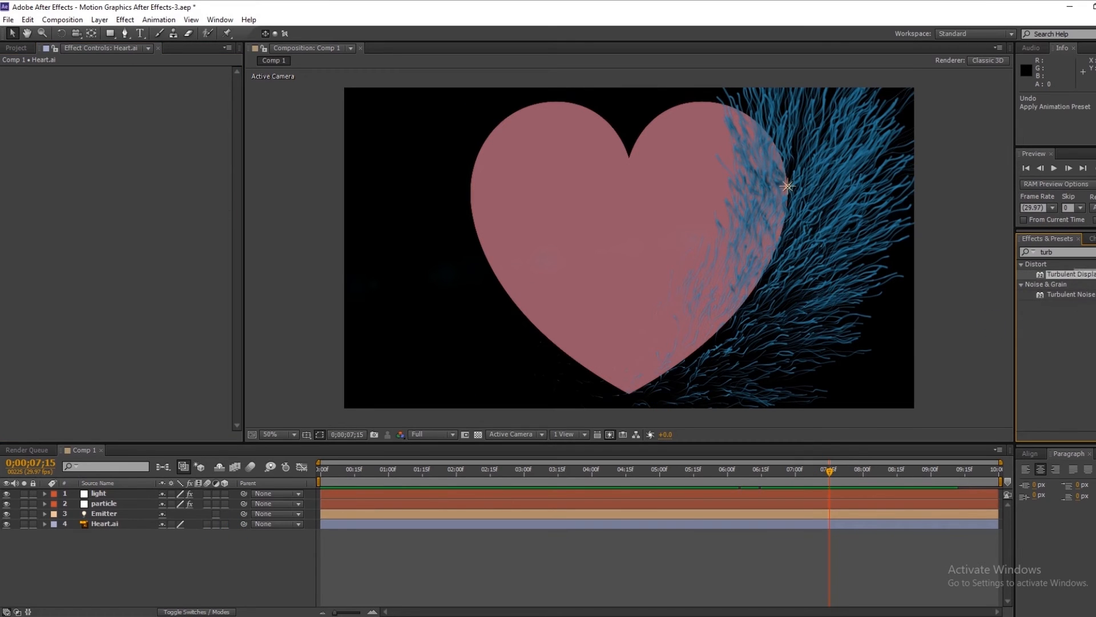
left_click_drag(1092, 284, 120, 529)
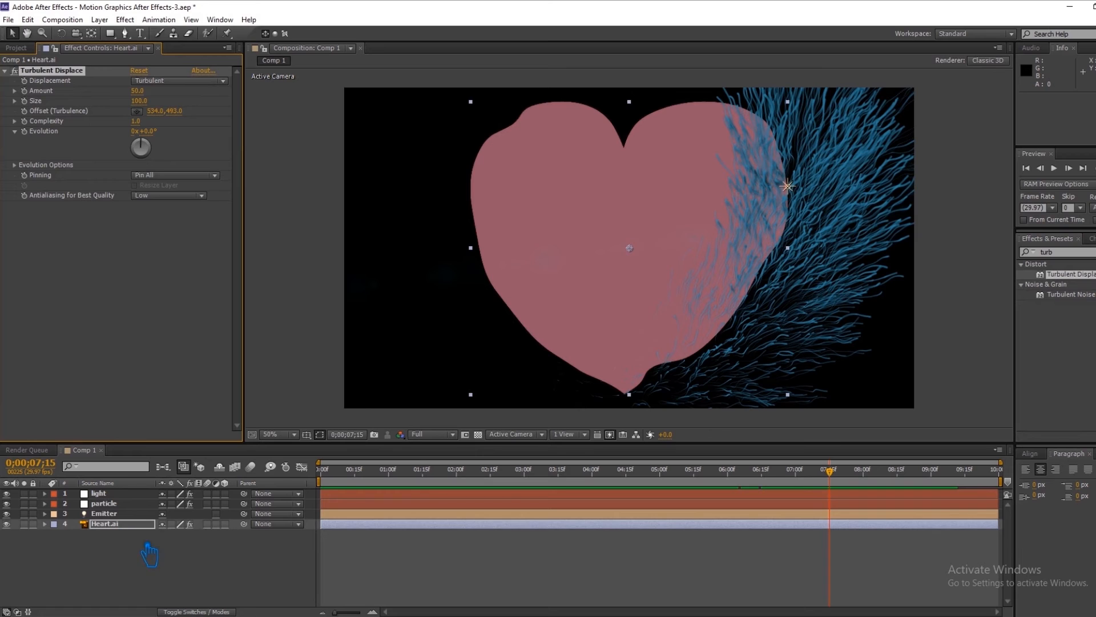
Try a Turbulent Displace Complexity of 10 and an Amount of 392 at 0;00;07;22, and undo the Amount change
left_click(45, 523)
left_click_drag(836, 474, 845, 507)
left_click_drag(137, 121, 845, 112)
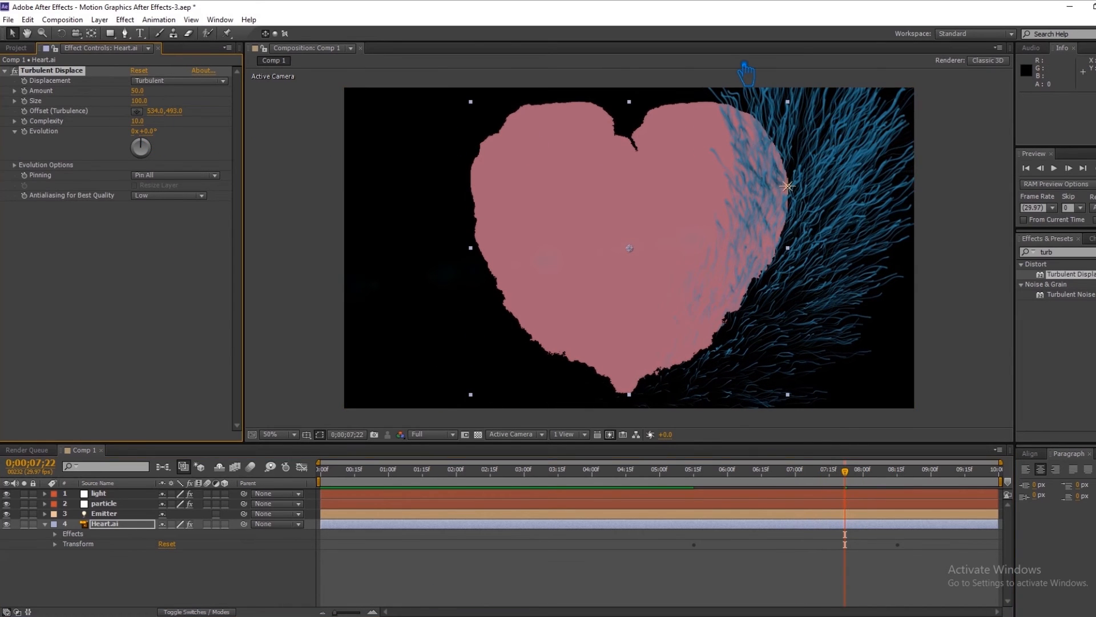
left_click_drag(137, 91, 356, 101)
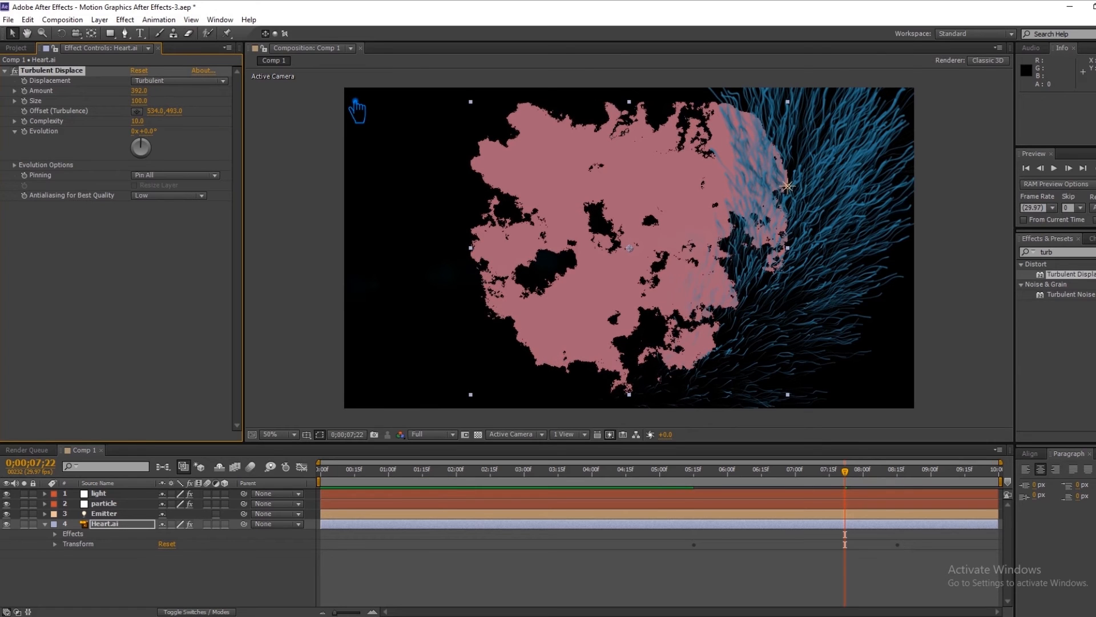
key("ctrl+z")
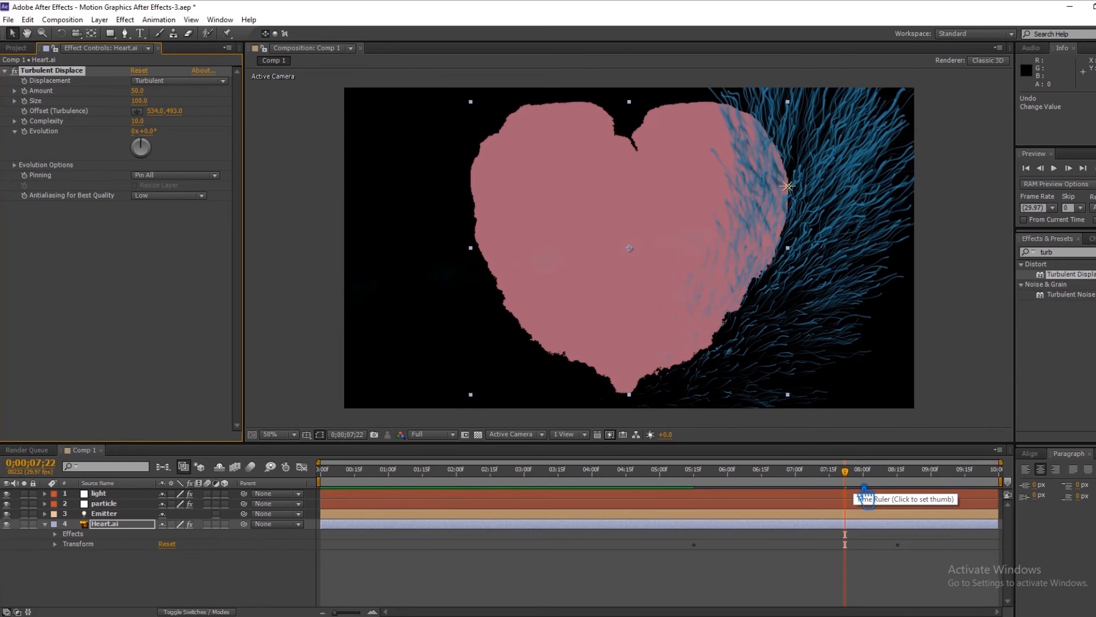
At 0;00;08;15, set the heart's Turbulent Displace Complexity to 1 and Amount to 0, with keyframes on both
left_click_drag(858, 483, 912, 482)
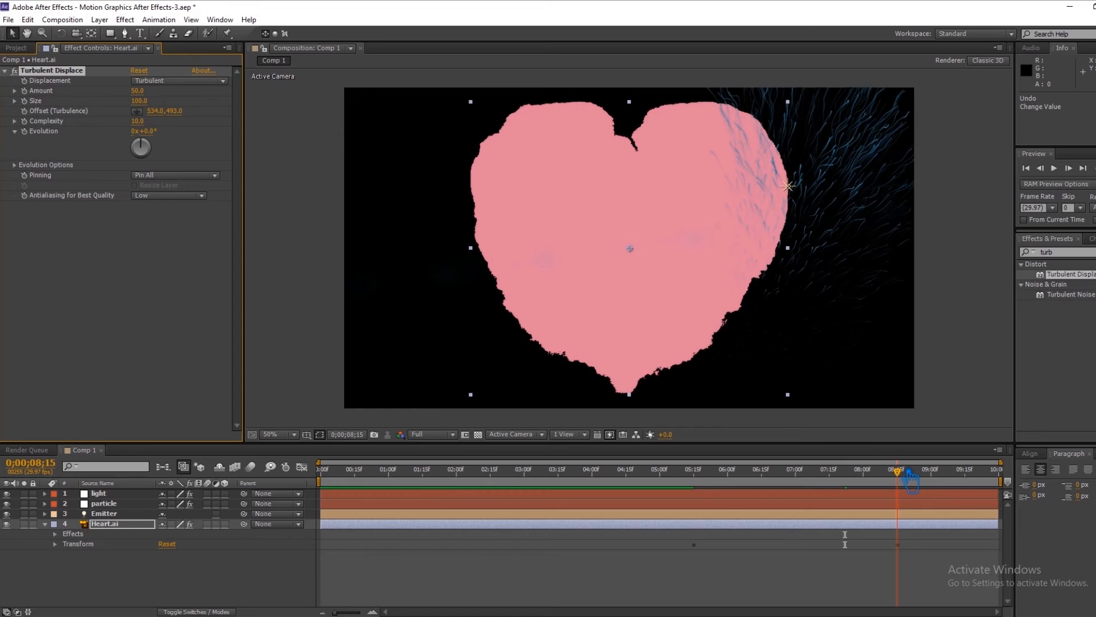
left_click(138, 91)
key("Return")
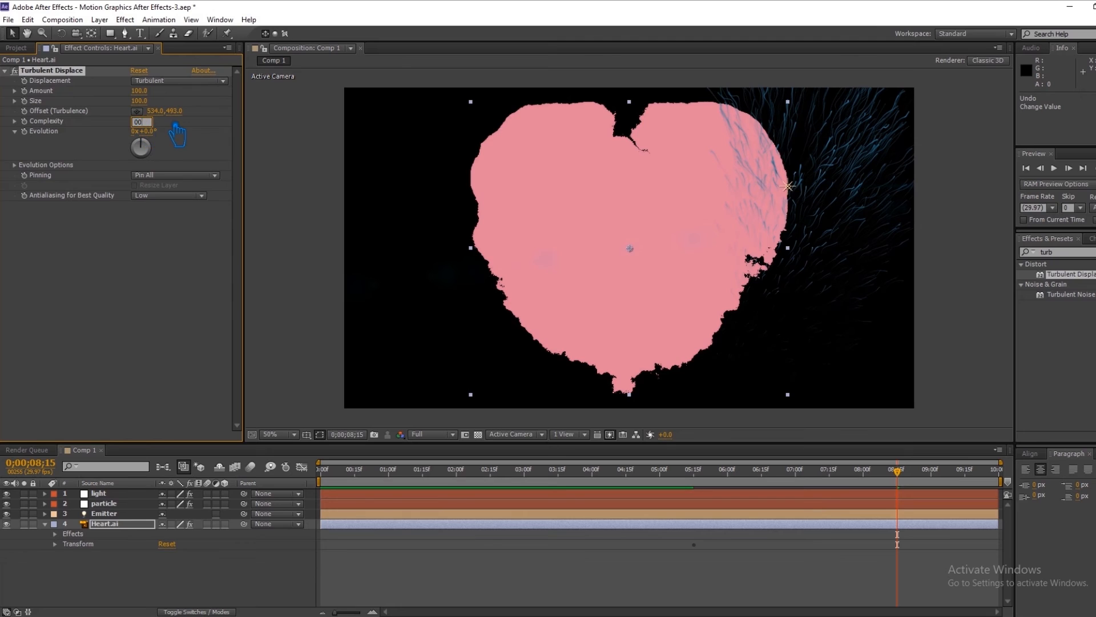
type("1")
key("Return")
left_click(143, 91)
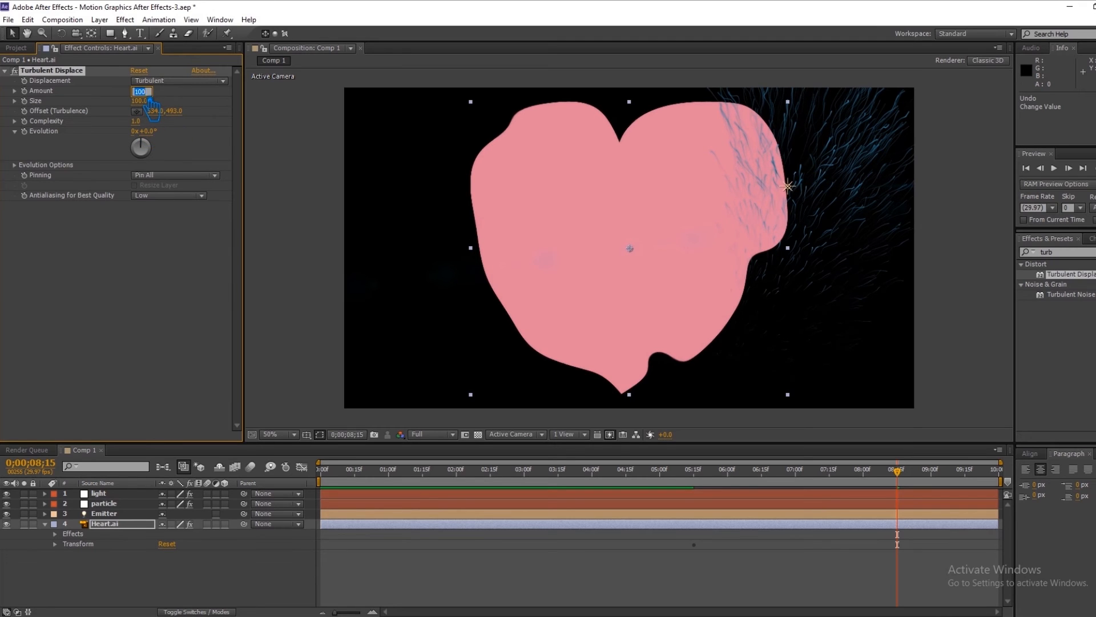
type("0")
key("Return")
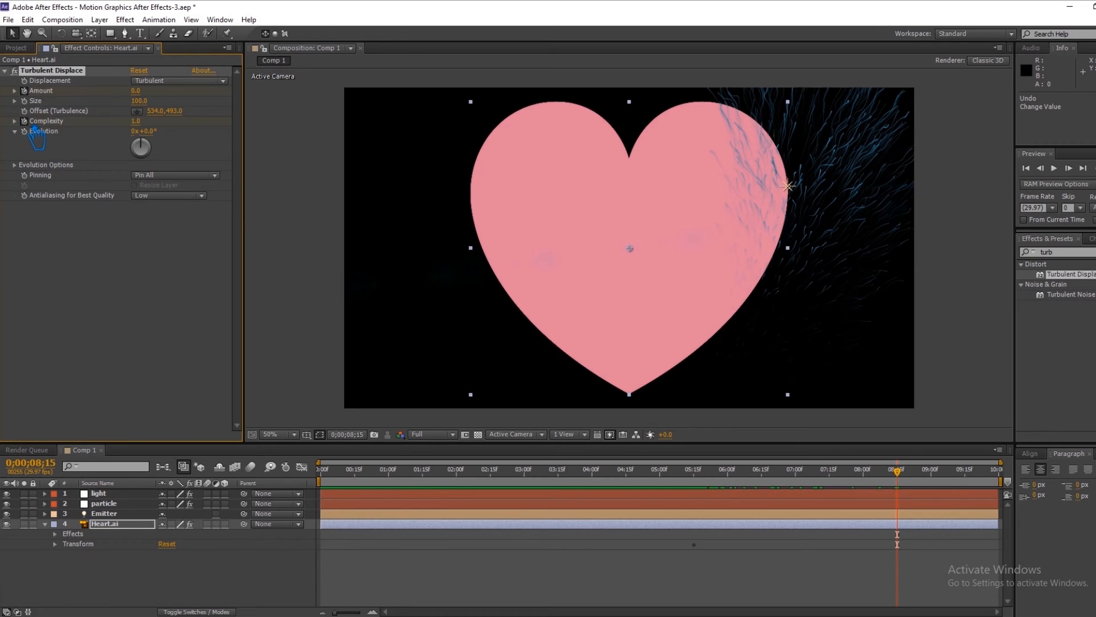
At 0;00;06;29, keyframe the heart's Turbulent Displace Amount at 100 and Complexity at 10
left_click_drag(907, 482, 794, 483)
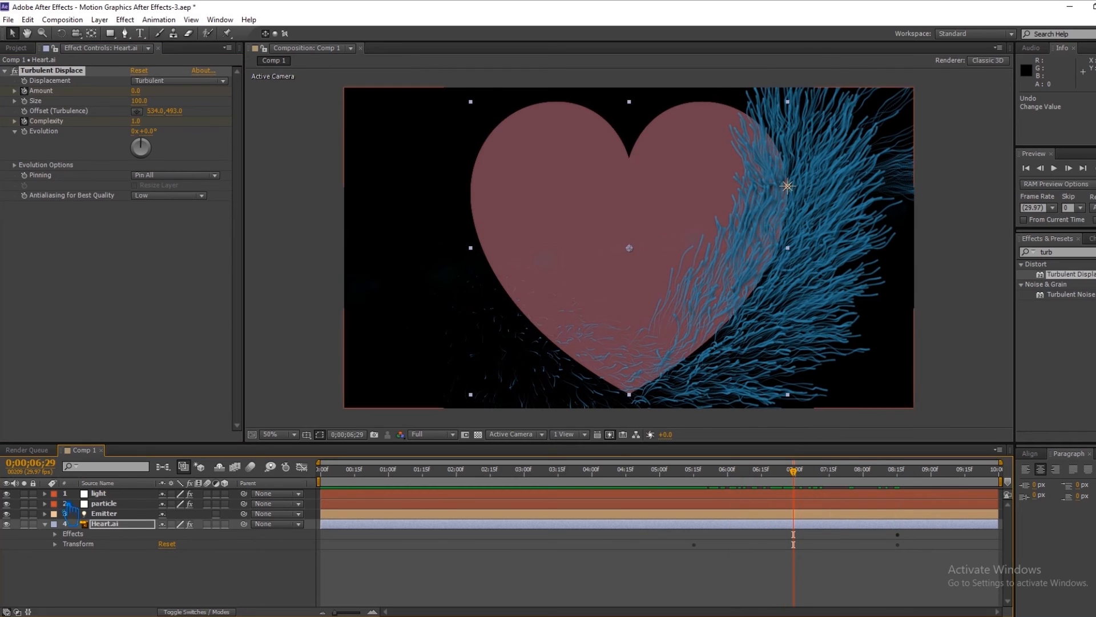
left_click(55, 533)
left_click(65, 543)
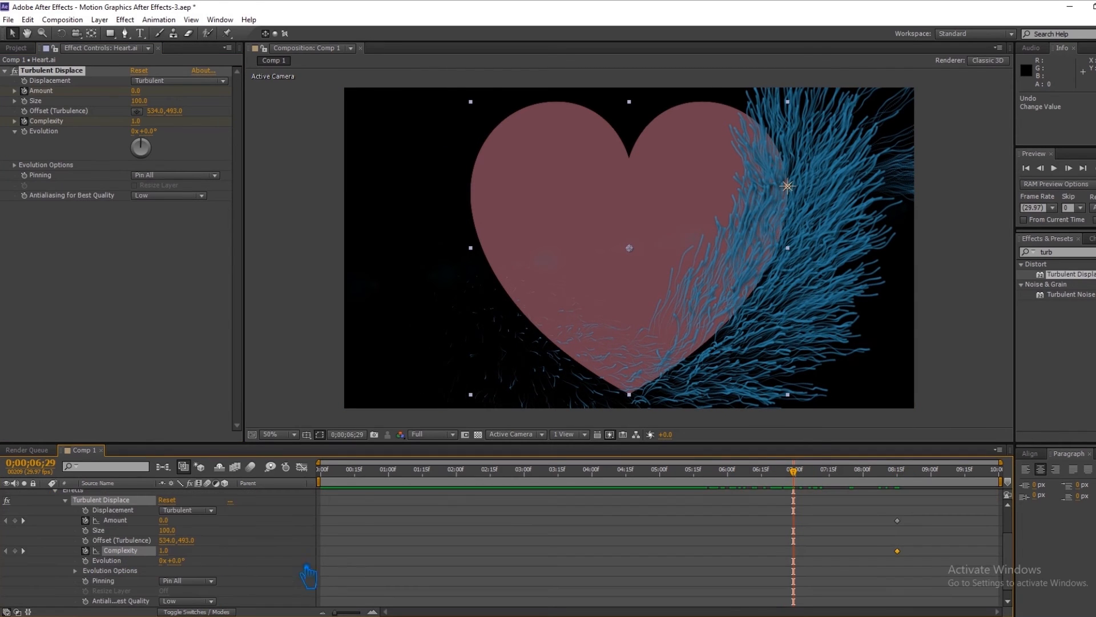
left_click(163, 520)
type("100")
key("Return")
left_click_drag(165, 551, 524, 555)
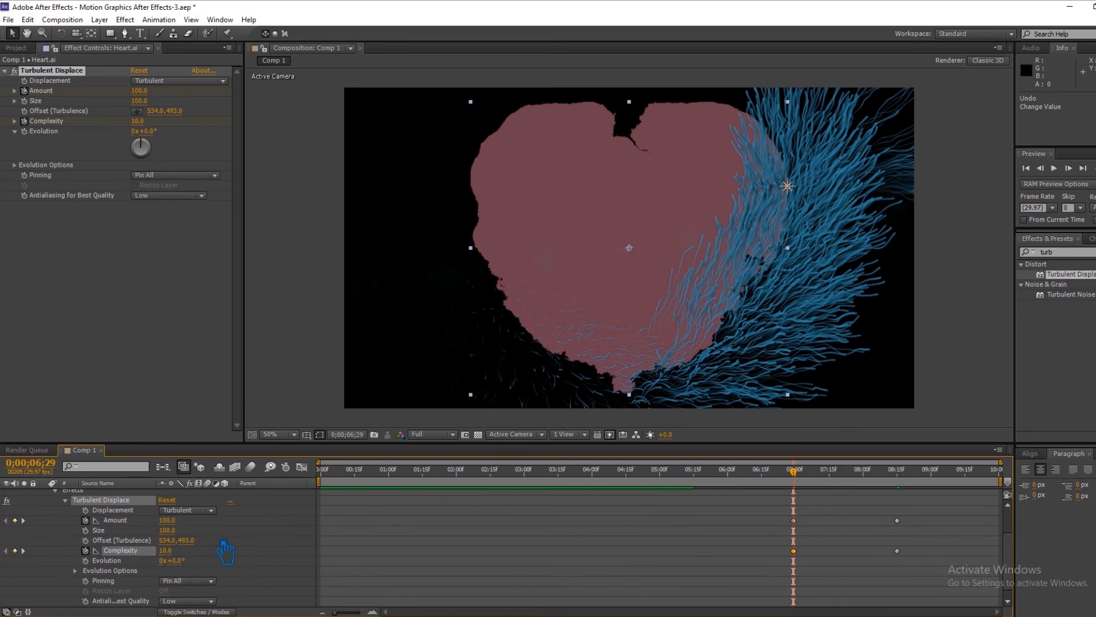
At 0;00;06;29, set the heart's Turbulent Displace Size to 200 and its Amount to 400
left_click(167, 529)
key("Return")
left_click(167, 521)
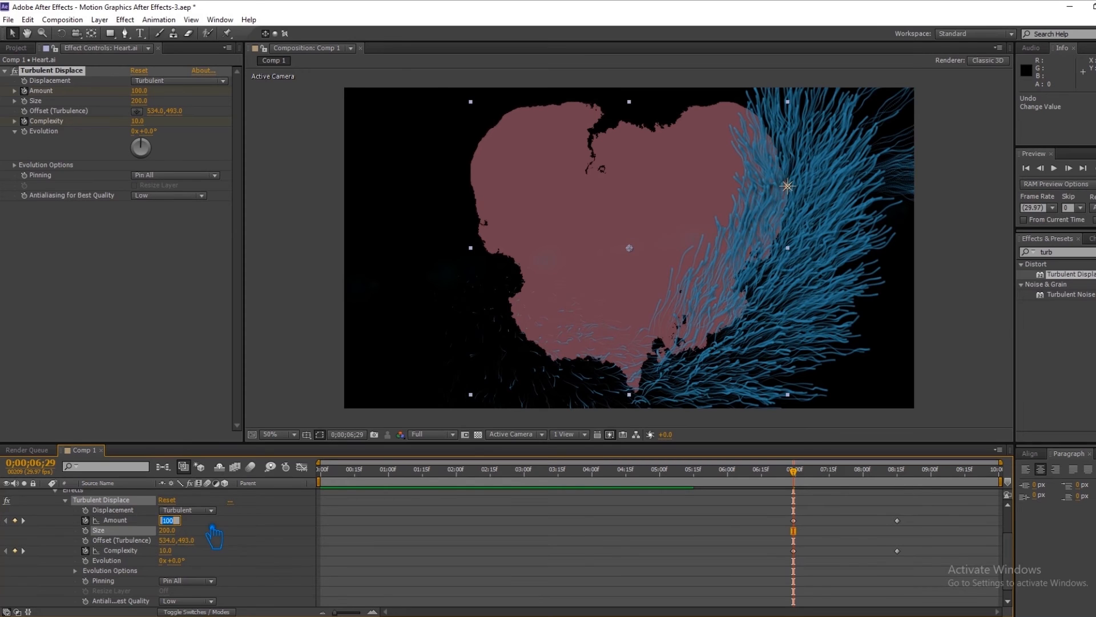
key("Return")
left_click(168, 520)
key("Return")
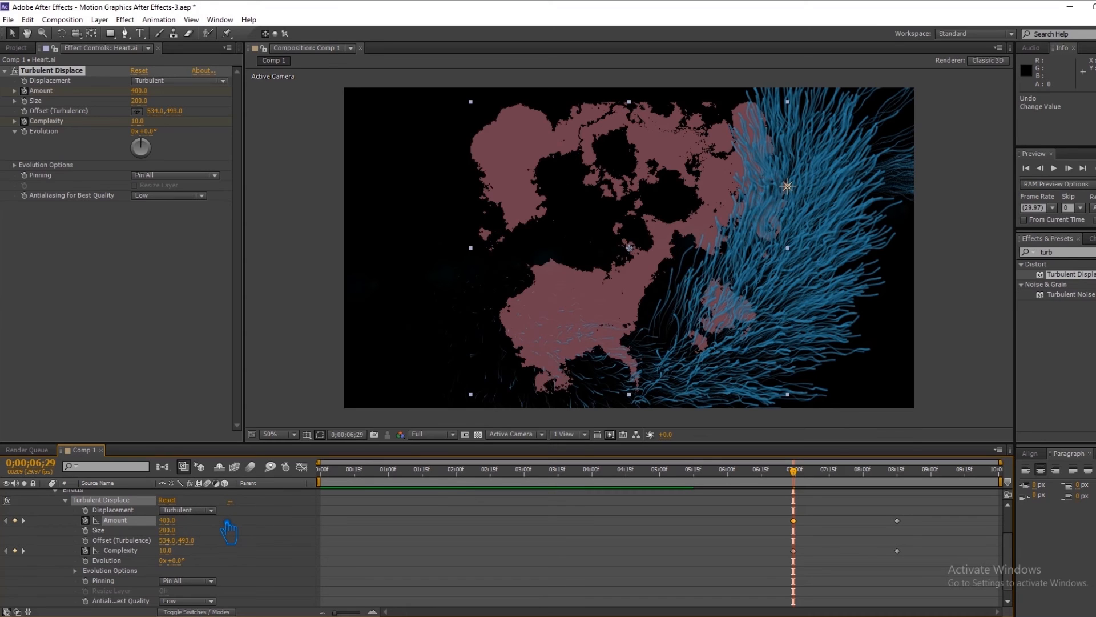
Collapse the Heart.ai layer, save the project and play a RAM preview of the displaced heart
scroll(90, 530, "up", 2)
left_click(44, 524)
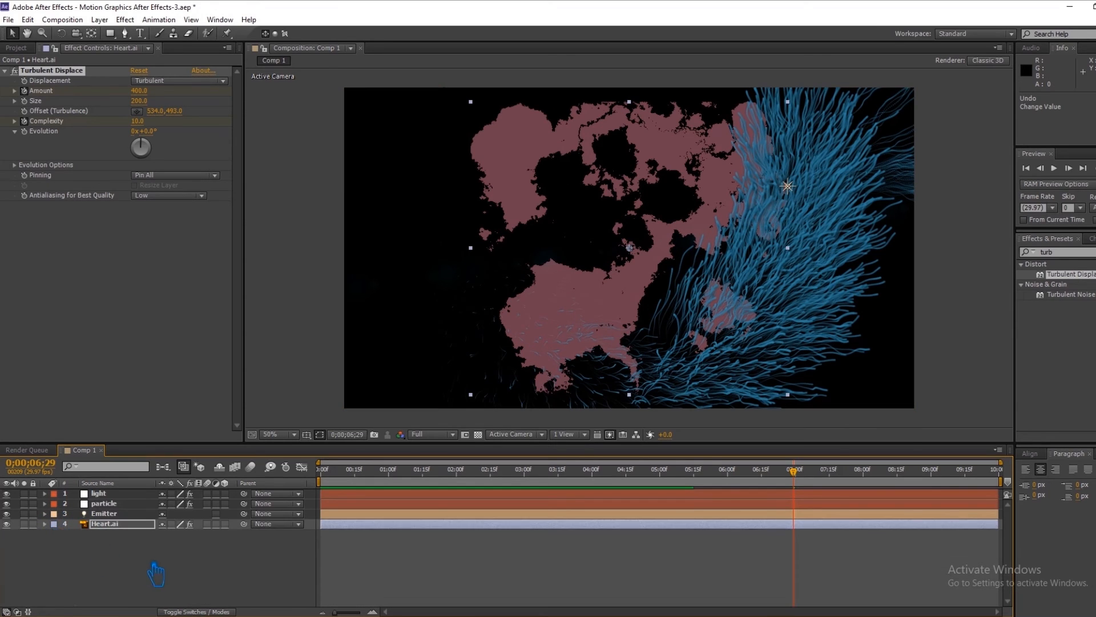
left_click(220, 578)
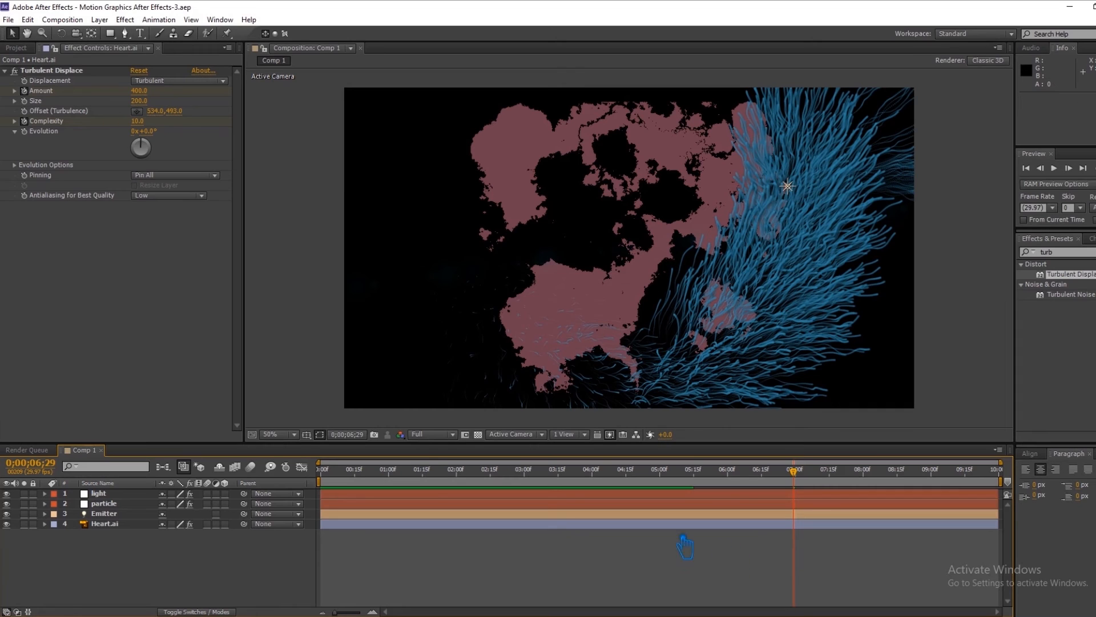
key("KP_0")
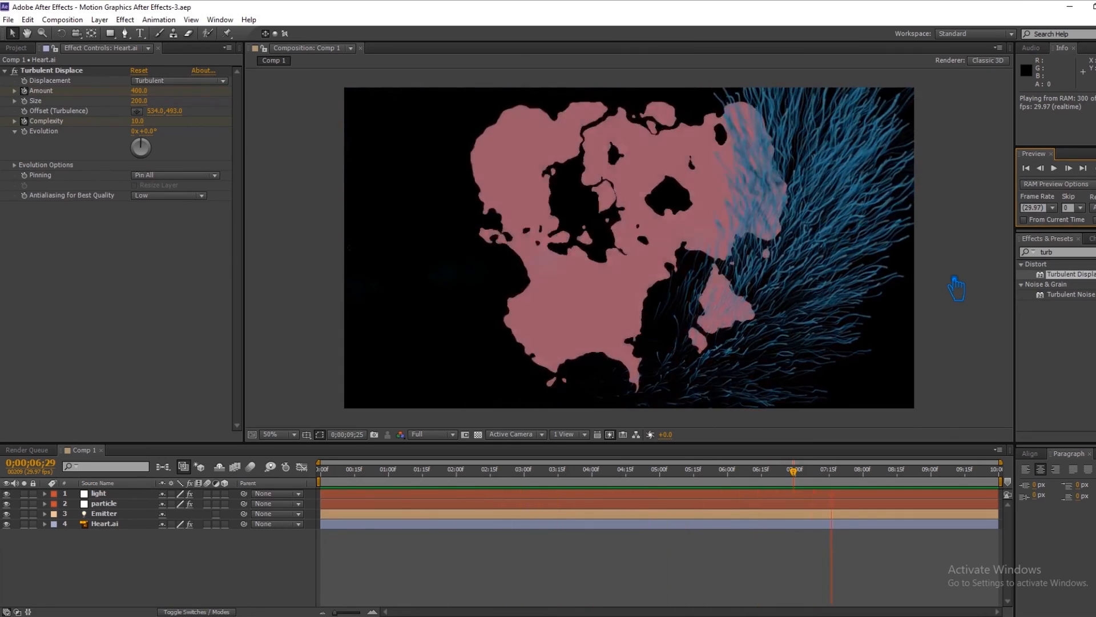
key("space")
Move the heart's first Turbulent Displace Amount and Complexity keyframes earlier, to 0;00;05;15
left_click(114, 524)
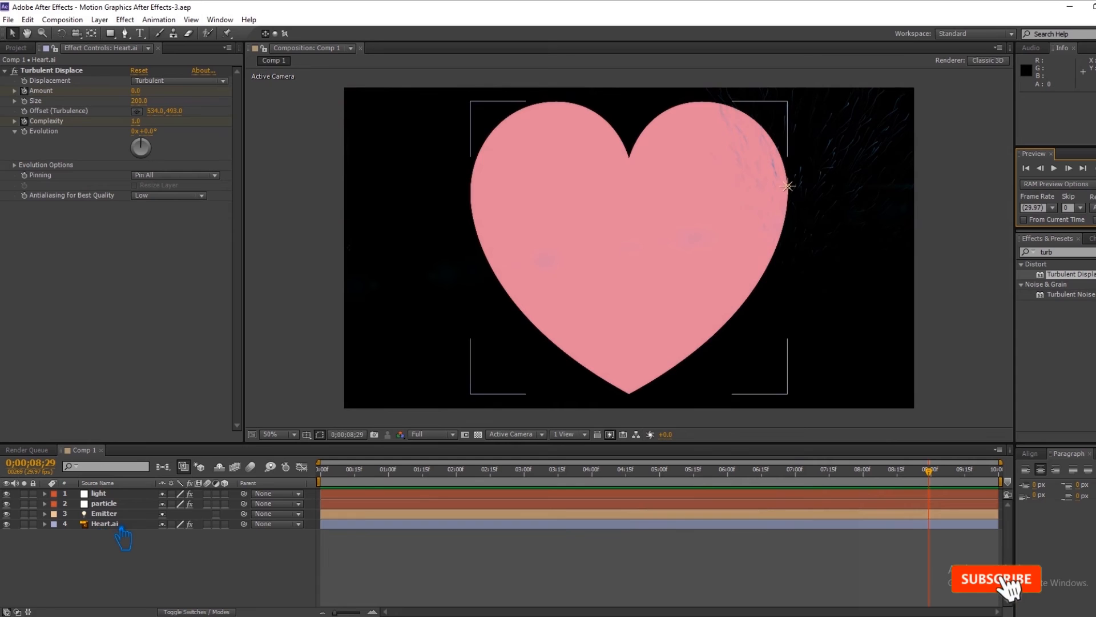
left_click(45, 524)
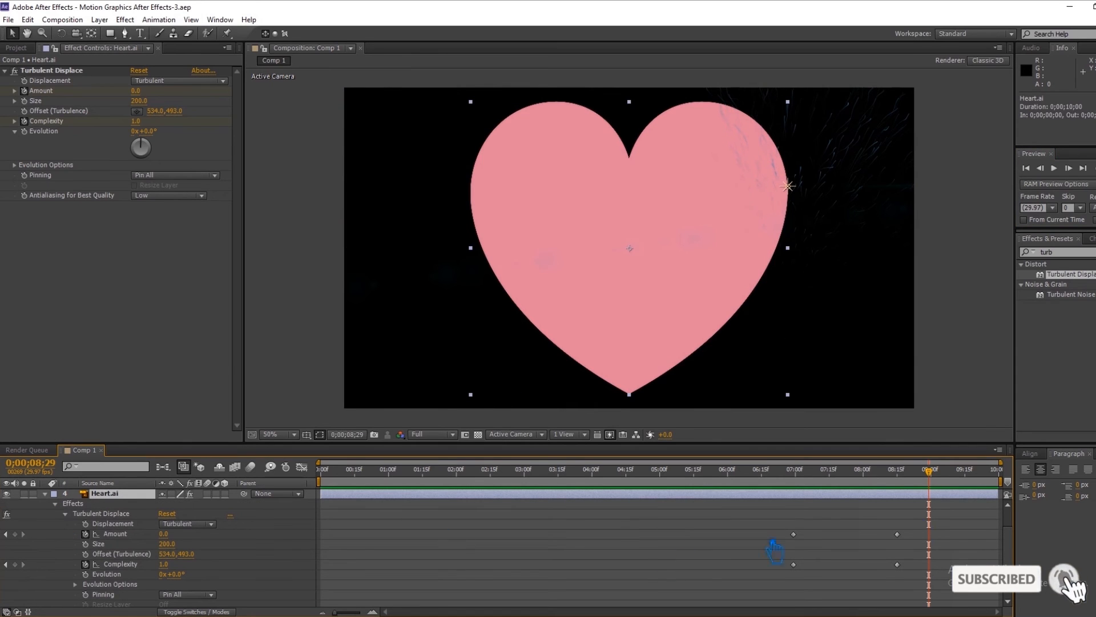
left_click_drag(929, 491, 702, 514)
scroll(625, 572, "down", 1)
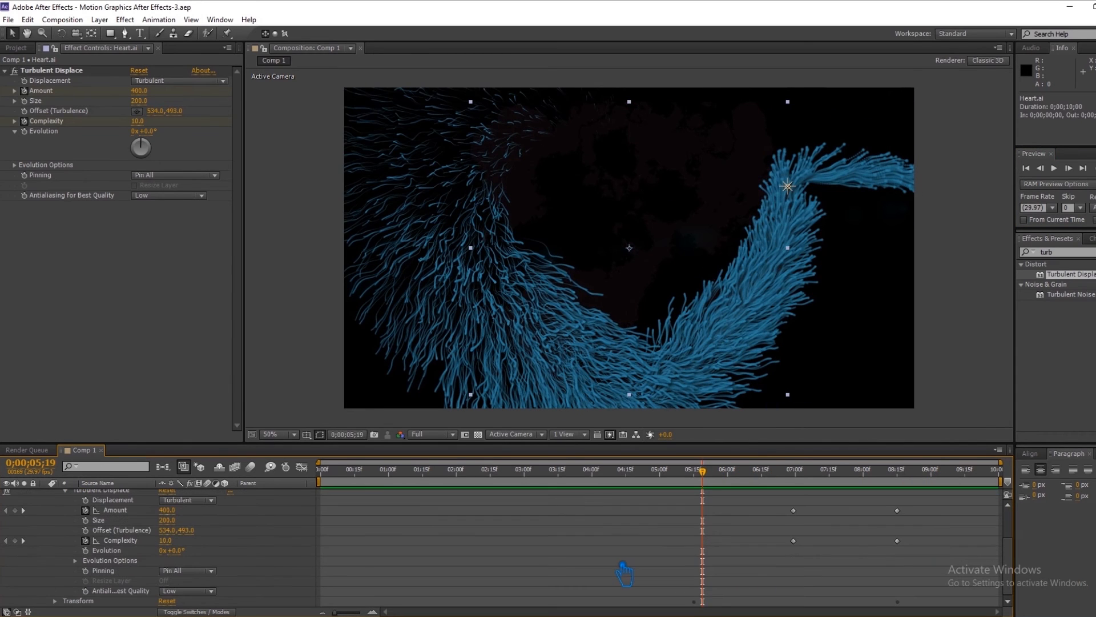
left_click_drag(714, 474, 704, 476)
left_click_drag(804, 554, 731, 526)
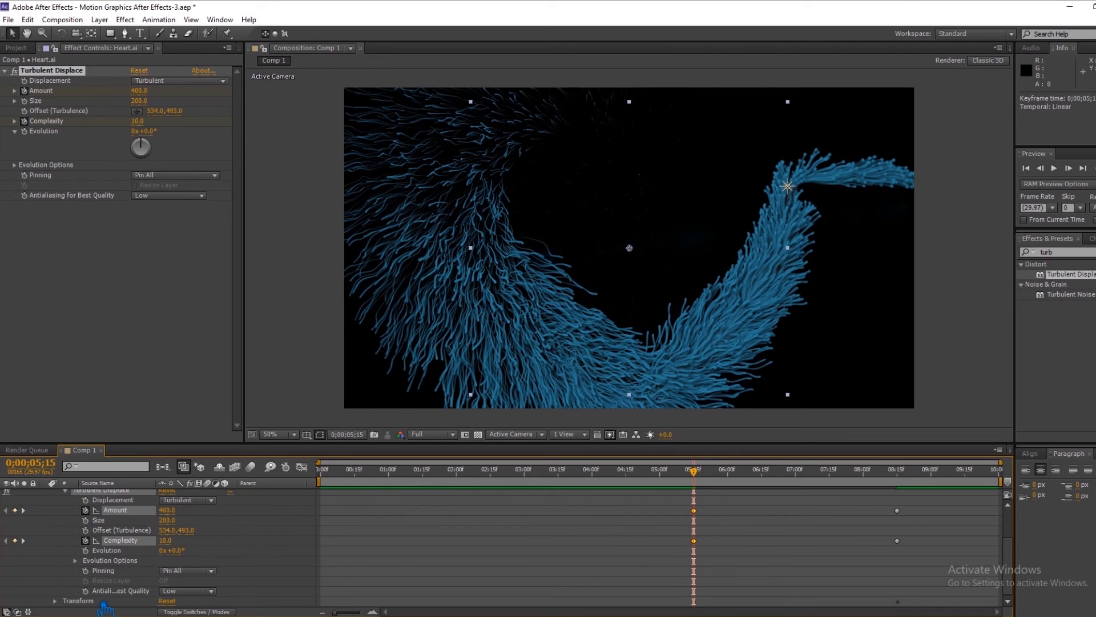
Collapse the Heart.ai layer properties, save the project and preview the retimed heart animation
scroll(80, 549, "up", 3)
left_click(44, 524)
left_click(190, 581)
key("ctrl+s")
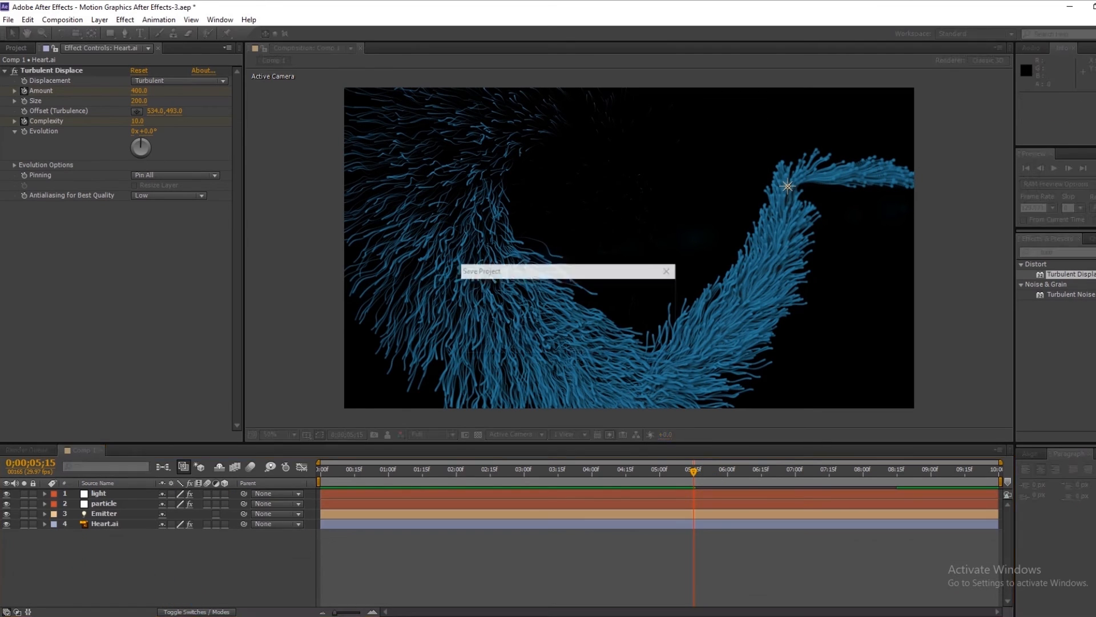
key("KP_0")
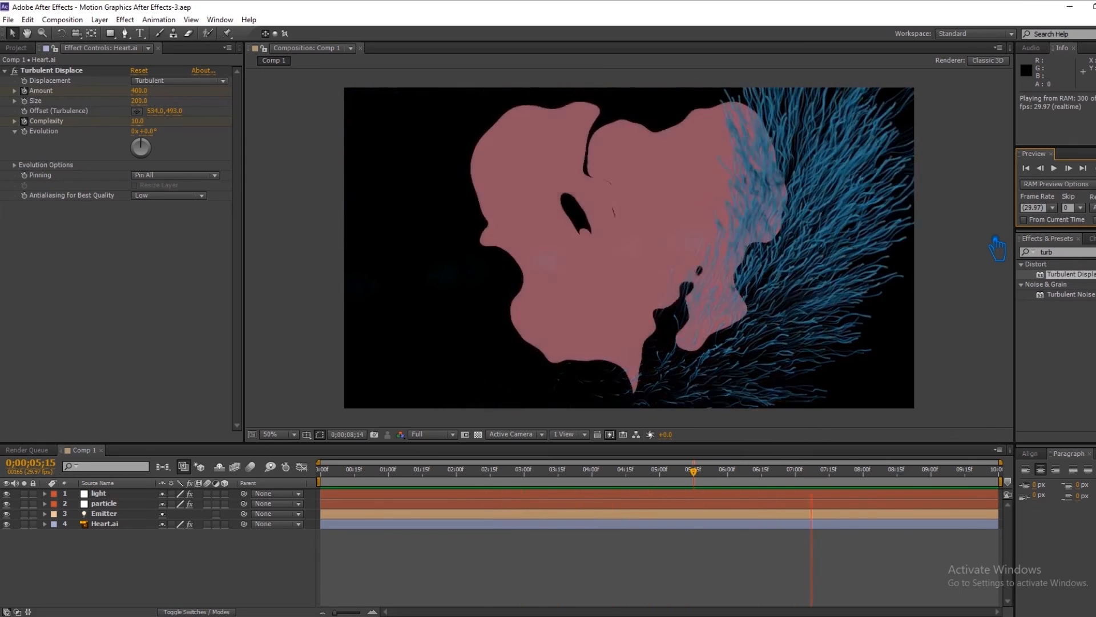
At 0;00;08;15, search the effects for "cc light", apply CC Light Sweep to Heart.ai and set its Direction to 45°
left_click_drag(391, 471, 912, 485)
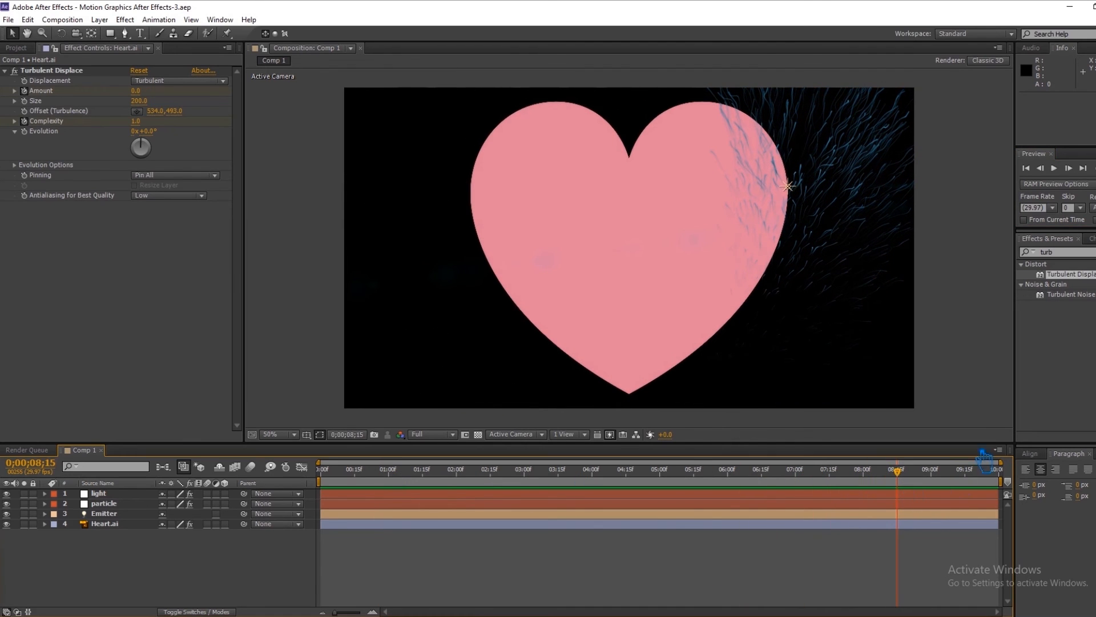
left_click_drag(1074, 253, 1008, 260)
type("c")
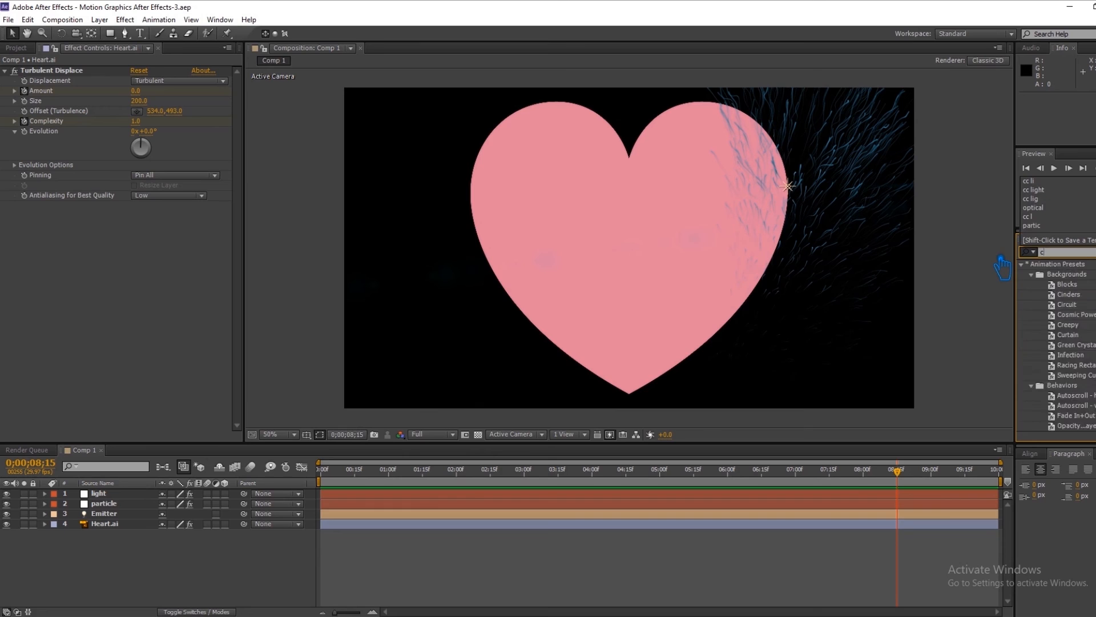
type("c light")
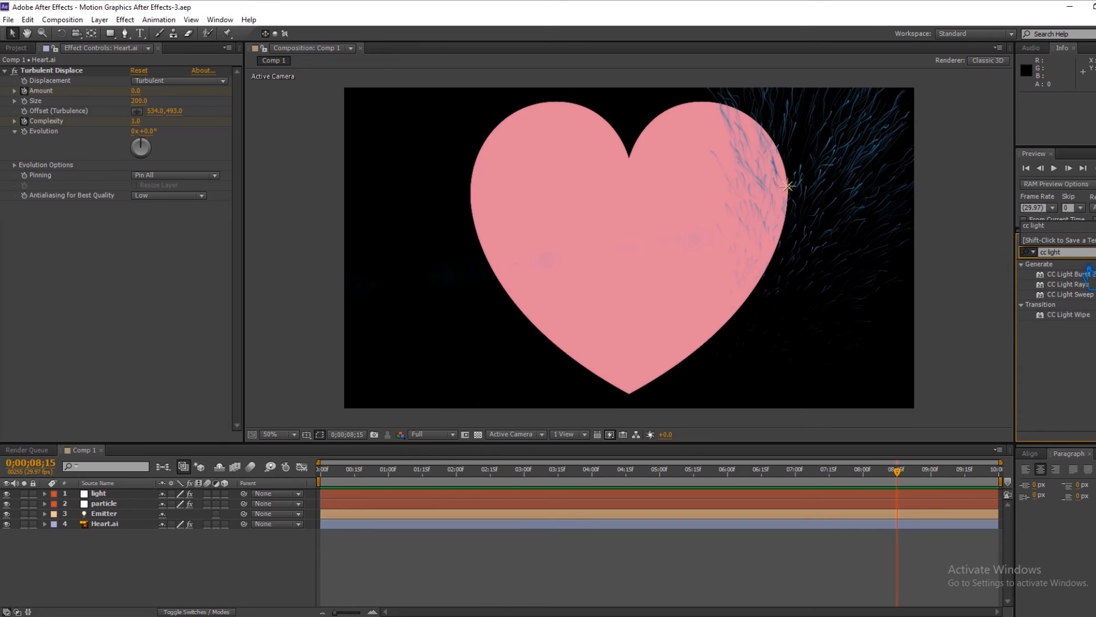
left_click(1087, 294)
left_click_drag(1090, 295, 112, 523)
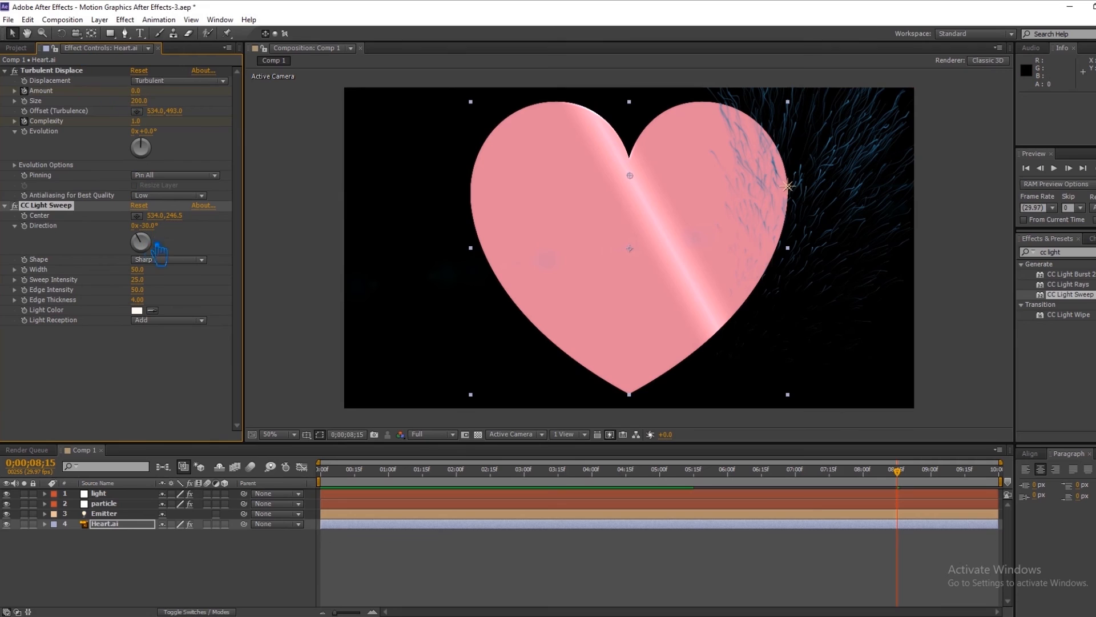
type("45")
key("Return")
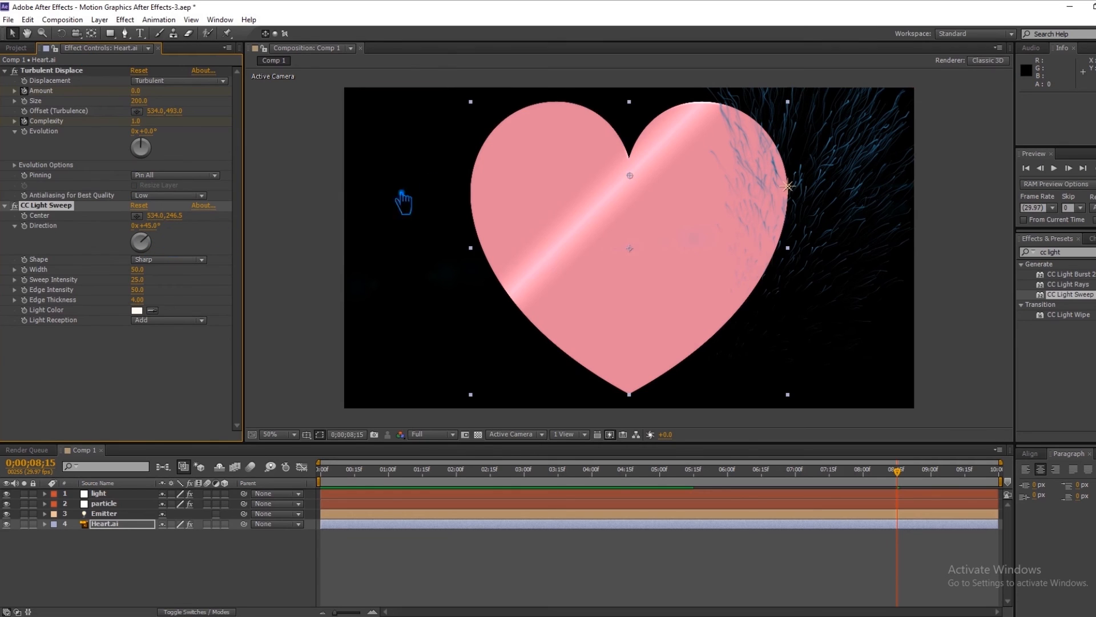
Try a Sweep Intensity of 45 on the heart's CC Light Sweep and undo it
left_click(140, 280)
type("45")
key("Return")
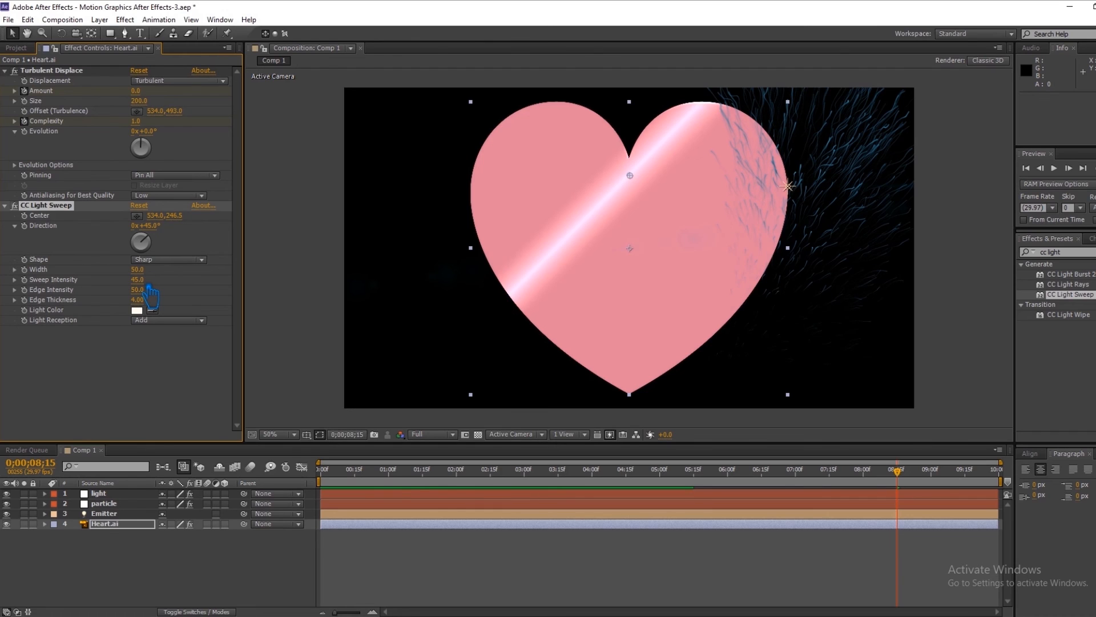
key("ctrl+z")
Set the CC Light Sweep Shape to Smooth, place its Center at about -144, 74.5 outside the heart's upper-left edge, and keyframe the Center
left_click(169, 259)
left_click(173, 286)
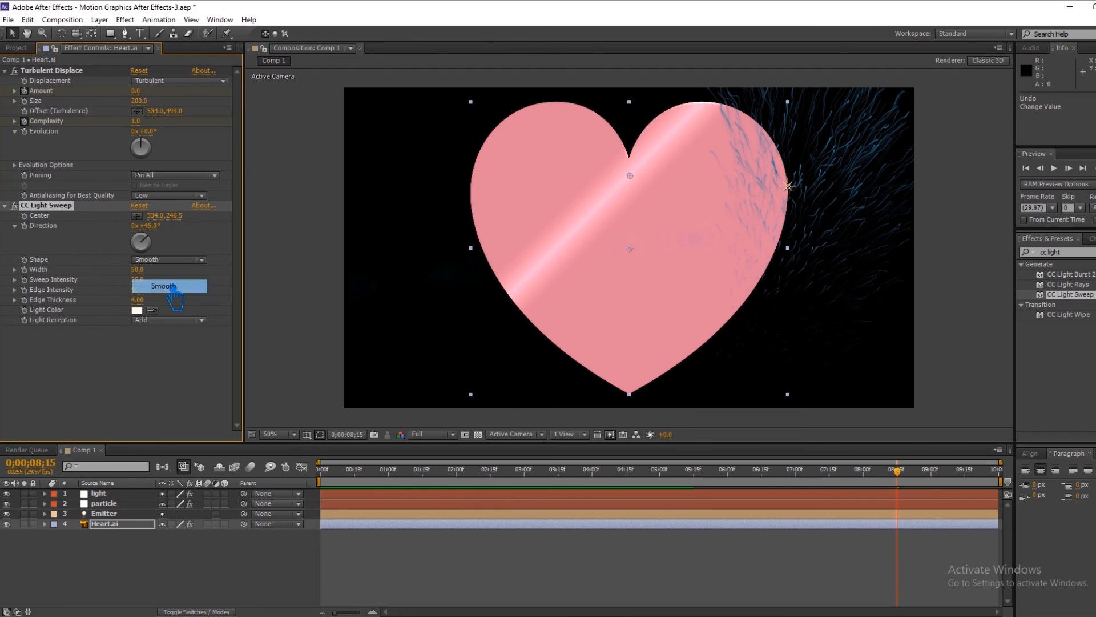
left_click_drag(630, 175, 438, 130)
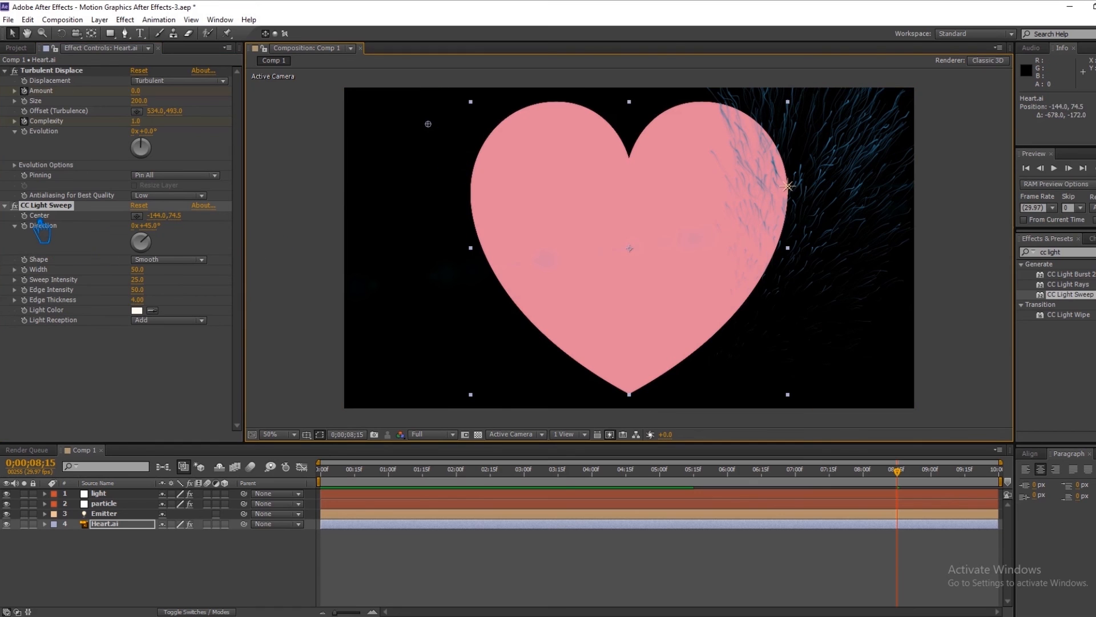
left_click(24, 215)
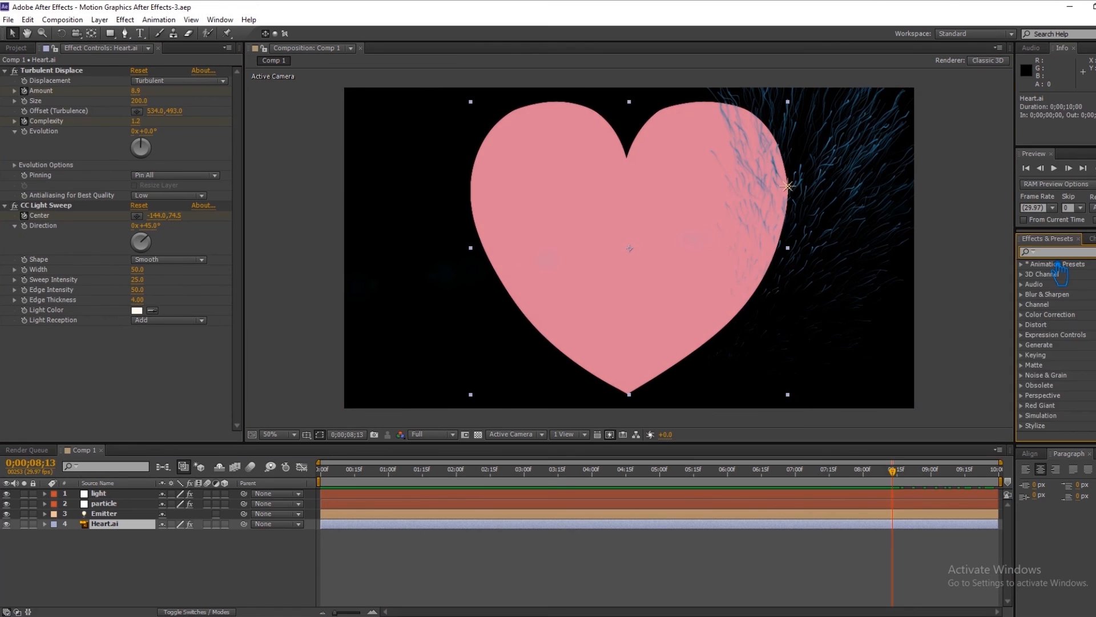
Search the effects for "tint" and apply Tint to the Heart.ai layer
type("tin")
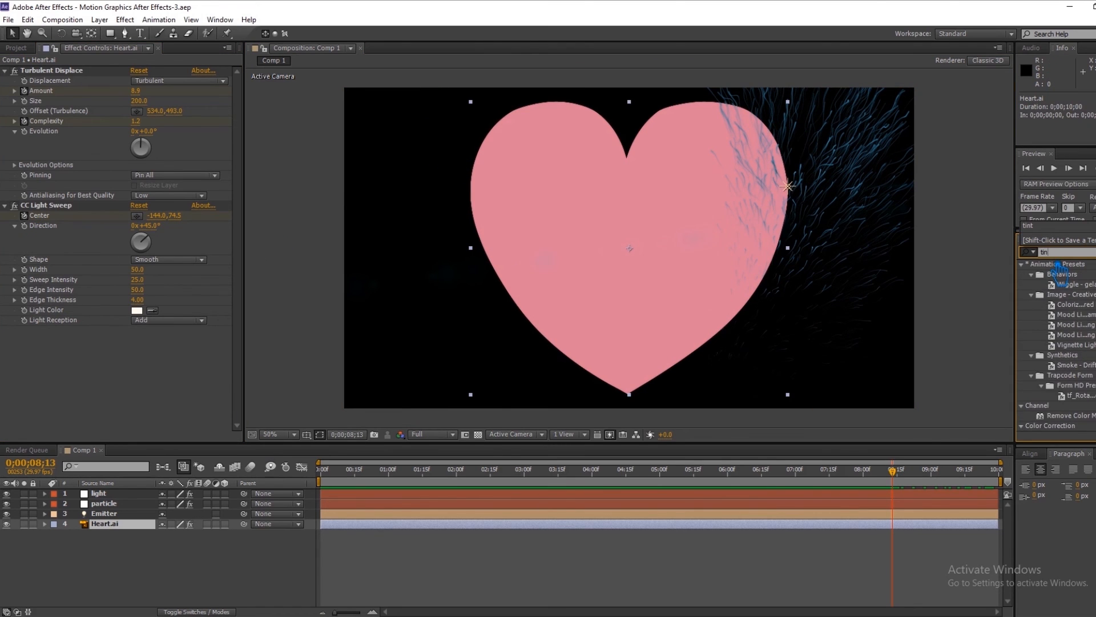
type("t")
left_click_drag(1074, 308, 129, 526)
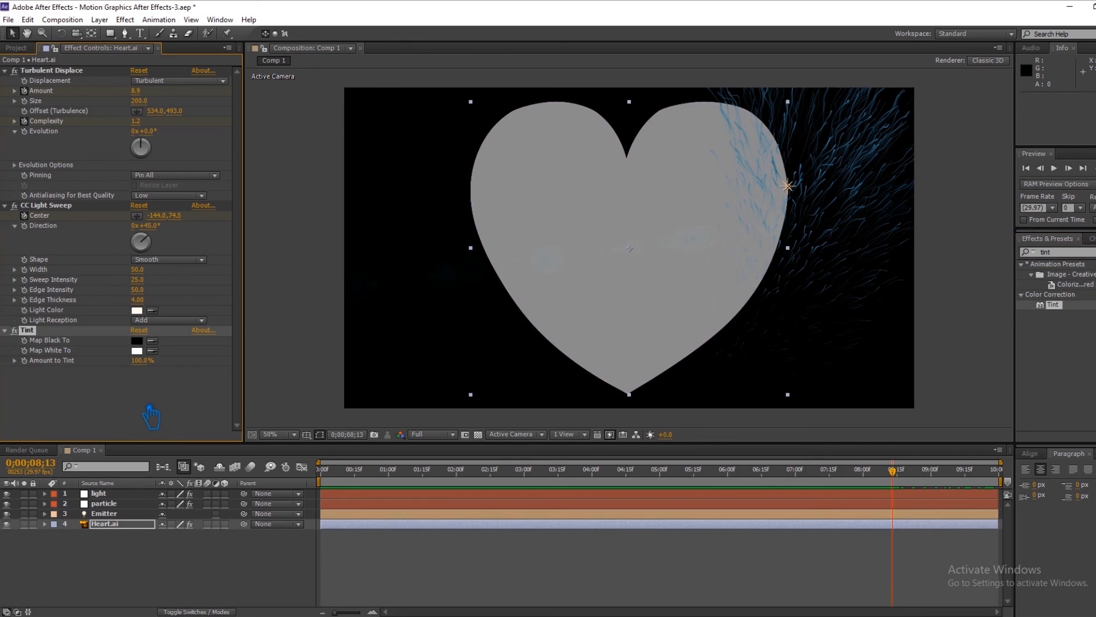
Set the heart's Tint Map White To color to a bright sky blue and save the project
left_click(139, 351)
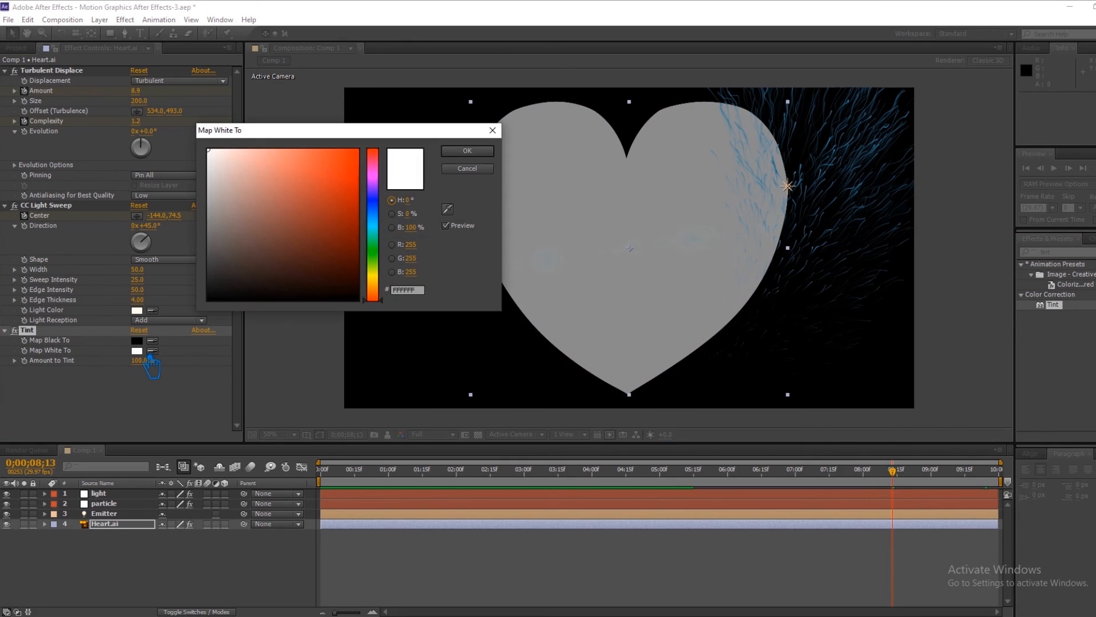
left_click(372, 221)
left_click(284, 158)
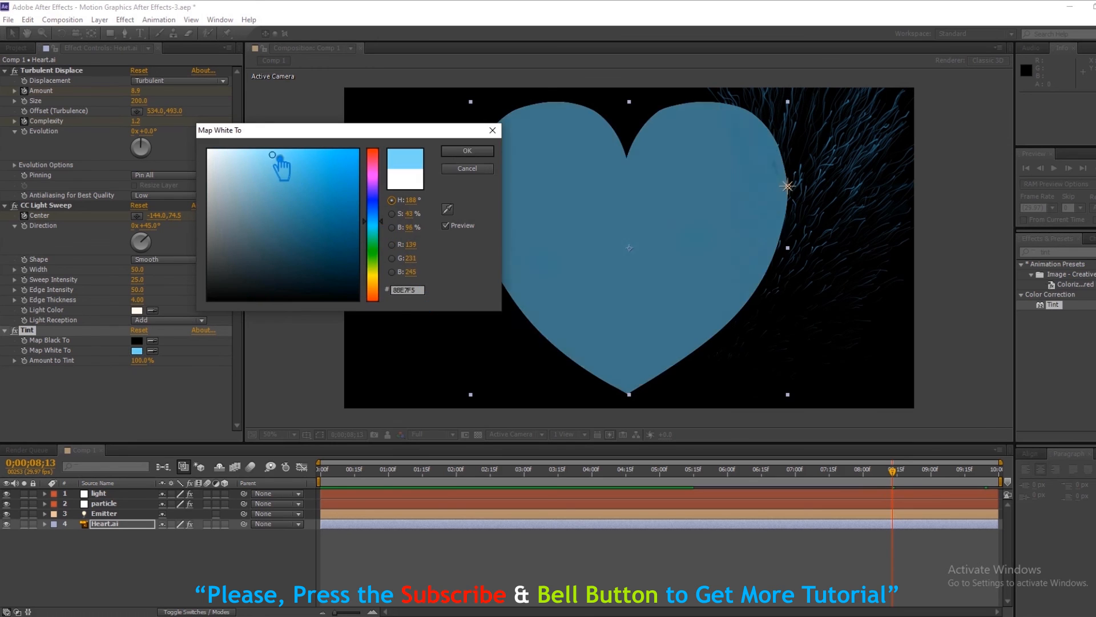
left_click(306, 153)
mouse_move(318, 159)
left_mouse_down()
mouse_move(347, 154)
mouse_move(364, 136)
mouse_move(337, 131)
left_mouse_up()
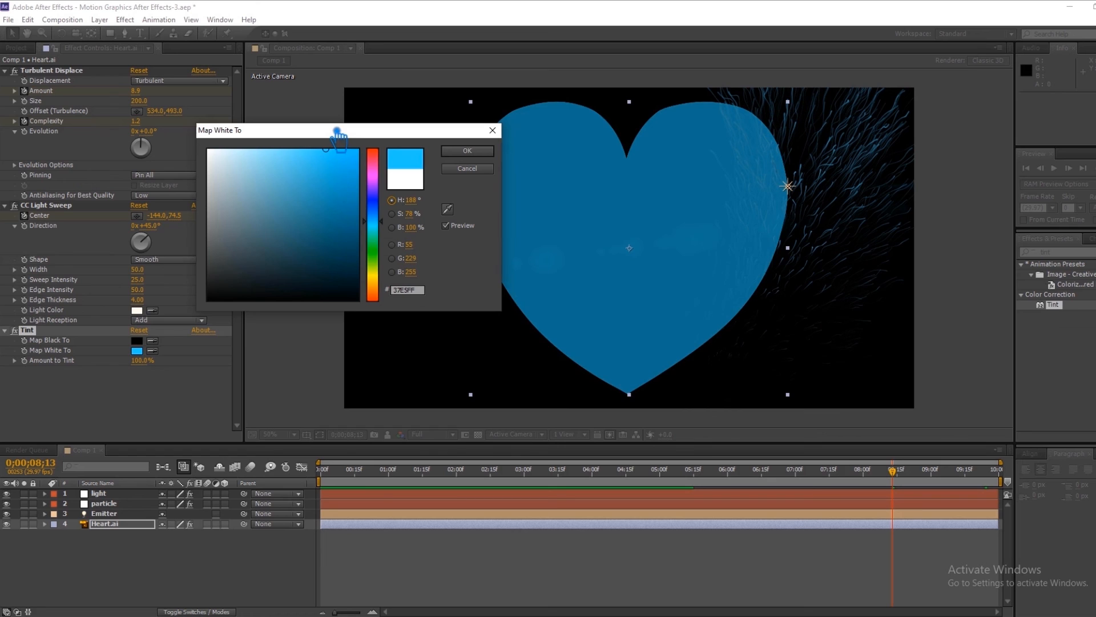
mouse_move(391, 230)
left_mouse_down()
mouse_move(394, 220)
mouse_move(398, 230)
left_mouse_up()
left_click(470, 152)
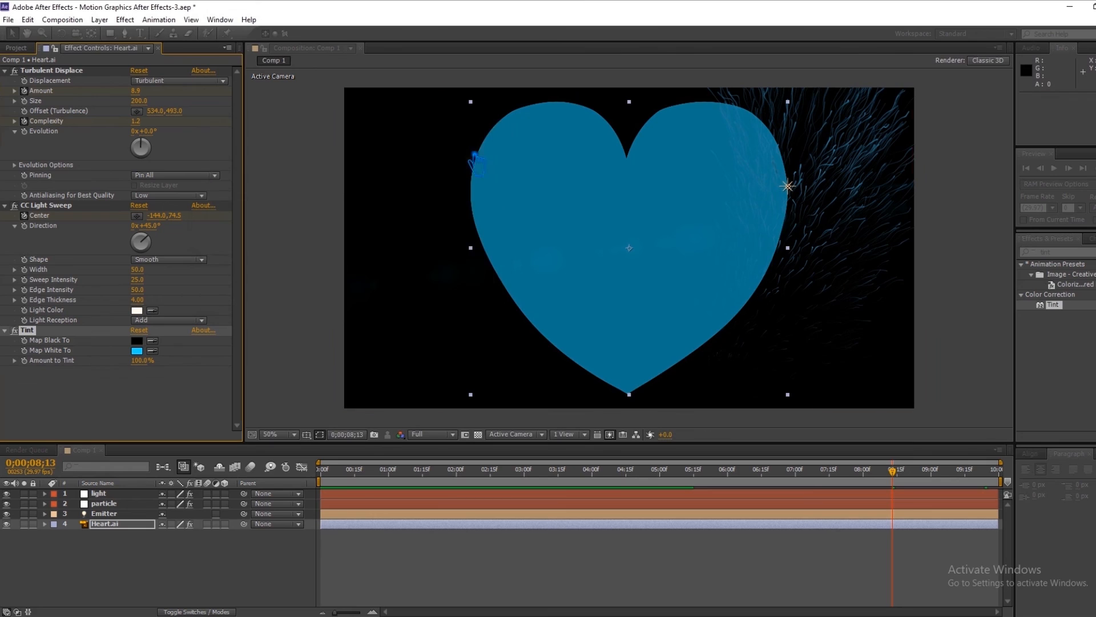
left_click(233, 550)
key("ctrl+s")
Expand the Heart.ai layer's effects in the timeline to show the CC Light Sweep properties
left_click_drag(910, 489, 859, 503)
left_click(105, 524)
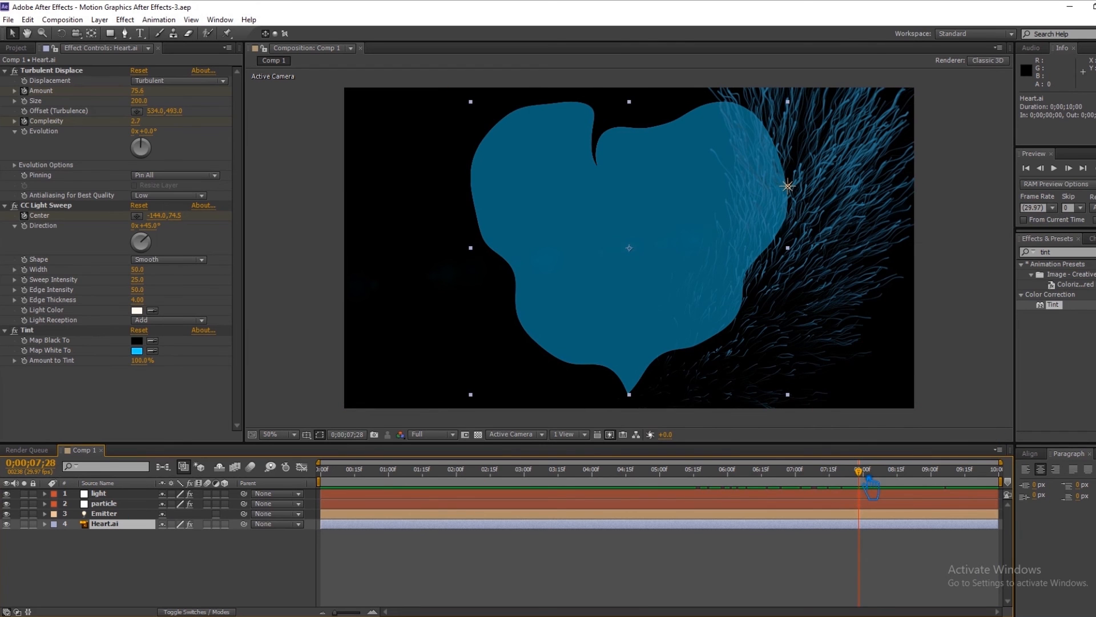
left_click_drag(870, 484, 943, 490)
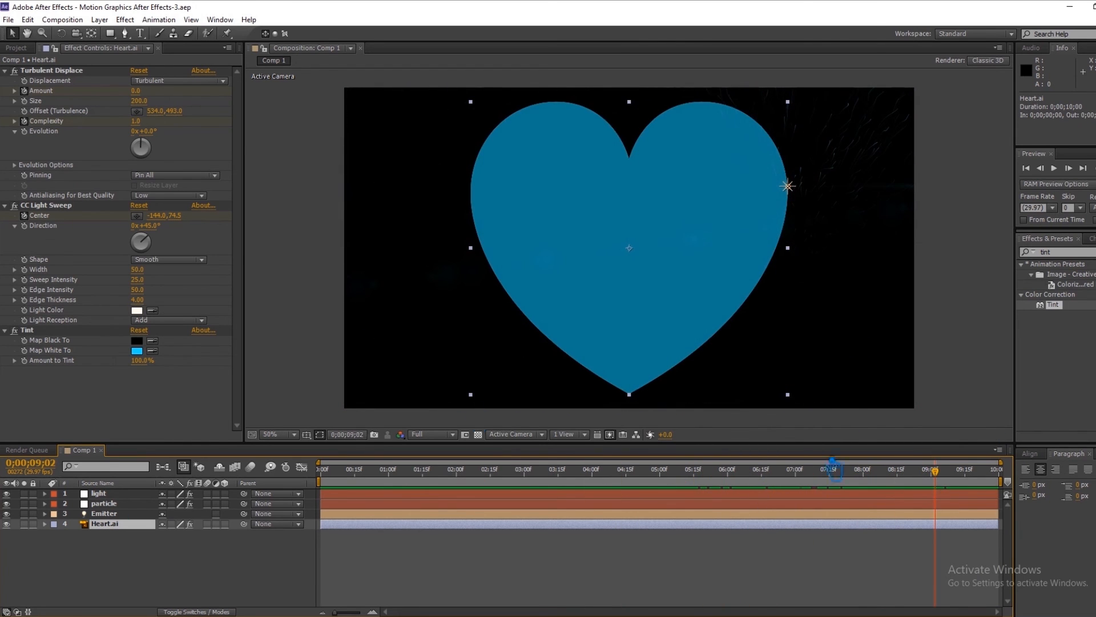
left_click(55, 206)
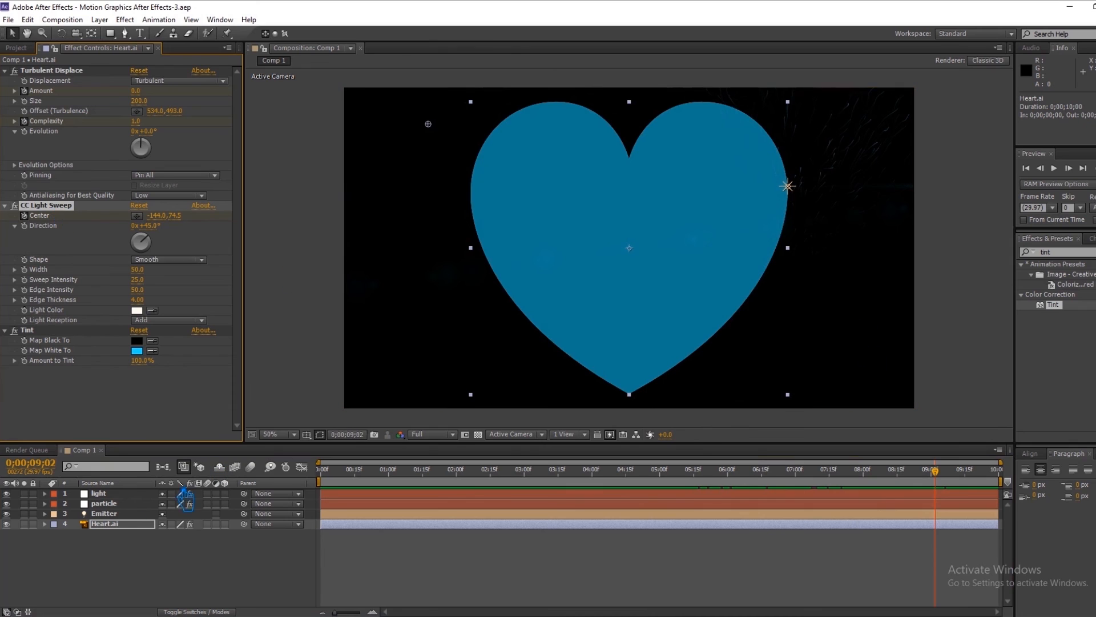
left_click(121, 526)
left_click(45, 523)
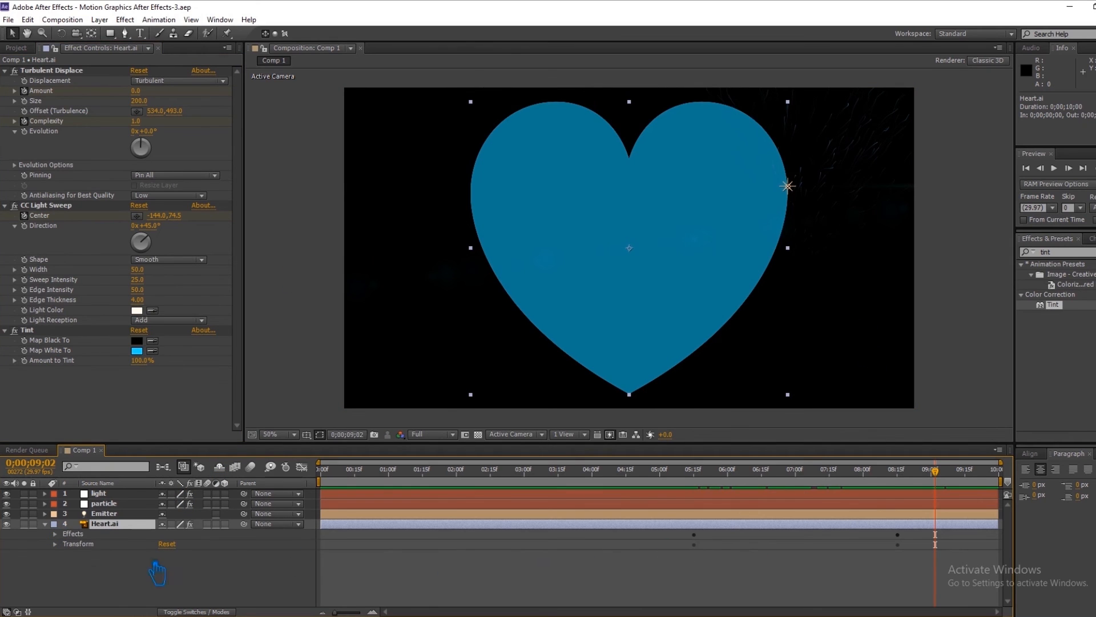
left_click(64, 535)
scroll(145, 579, "down", 2)
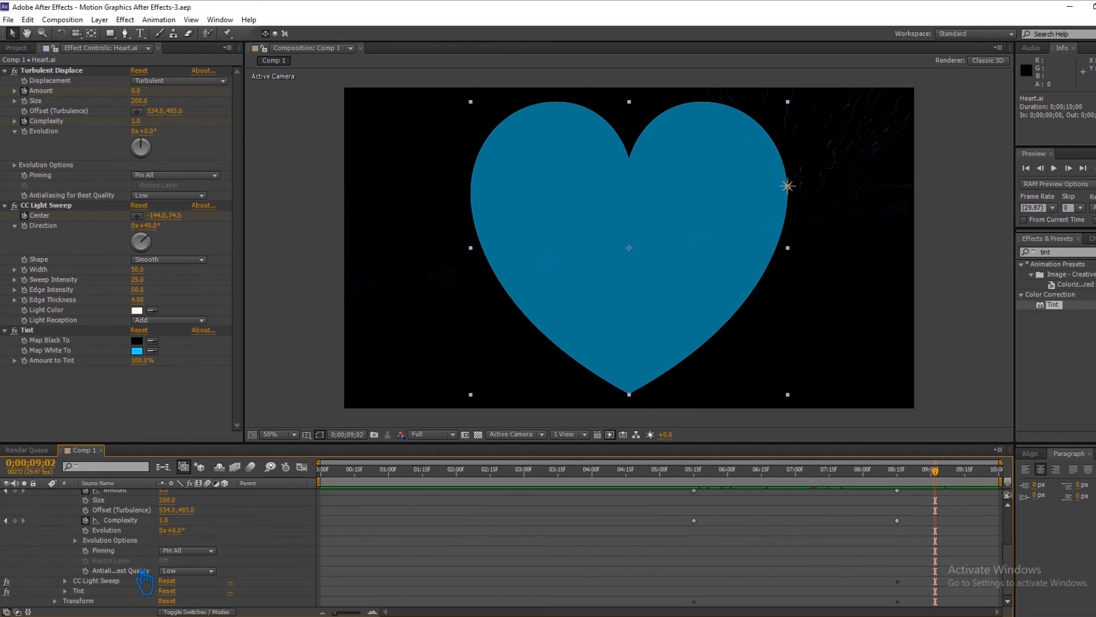
left_click(65, 581)
Remove the CC Light Sweep Center keyframe at 0;00;08;15 and set it again at the same time
mouse_move(945, 484)
left_mouse_down()
mouse_move(851, 490)
mouse_move(908, 494)
left_mouse_up()
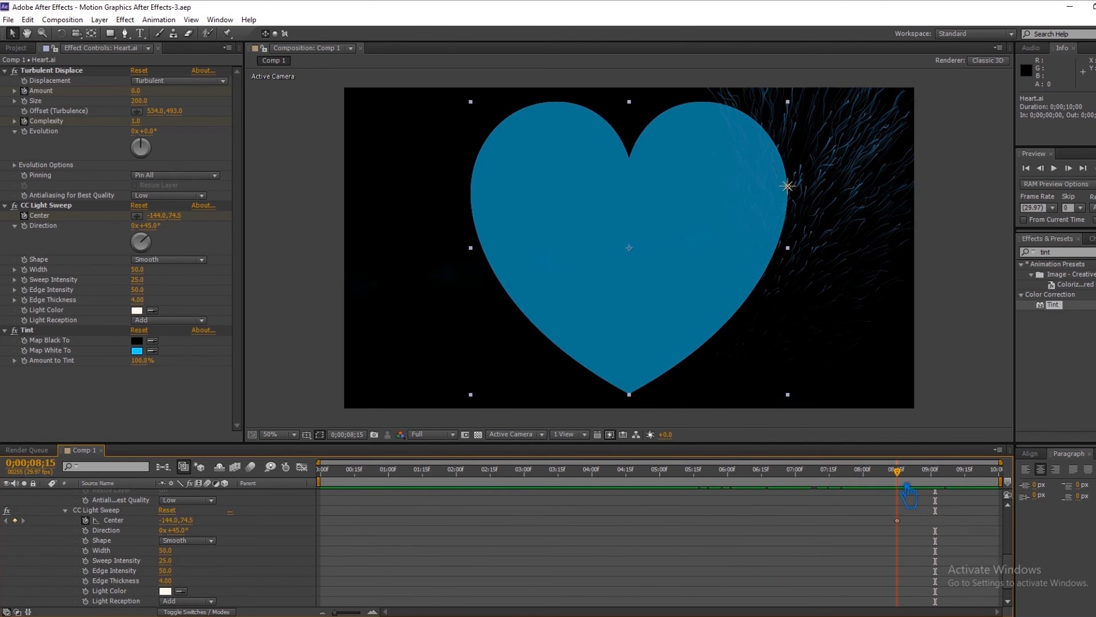
left_click(16, 520)
left_click(50, 524)
left_click(102, 521)
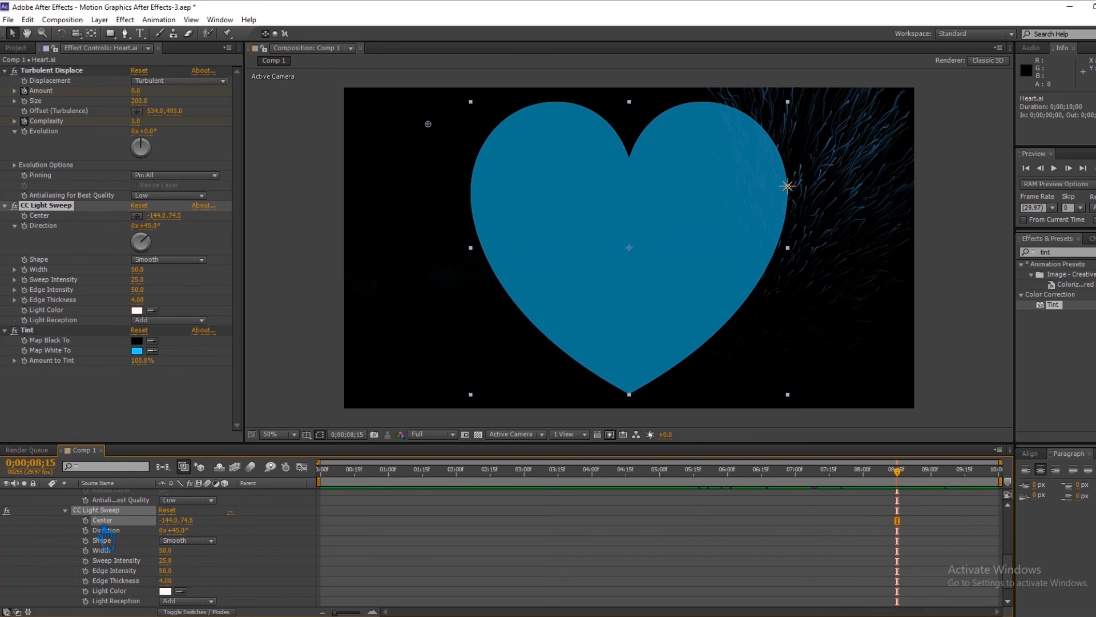
At 0;00;09;15, move the CC Light Sweep Center to about 1084, 812.5 beyond the heart's lower right, and shift that keyframe slightly later
left_click_drag(905, 490, 928, 491)
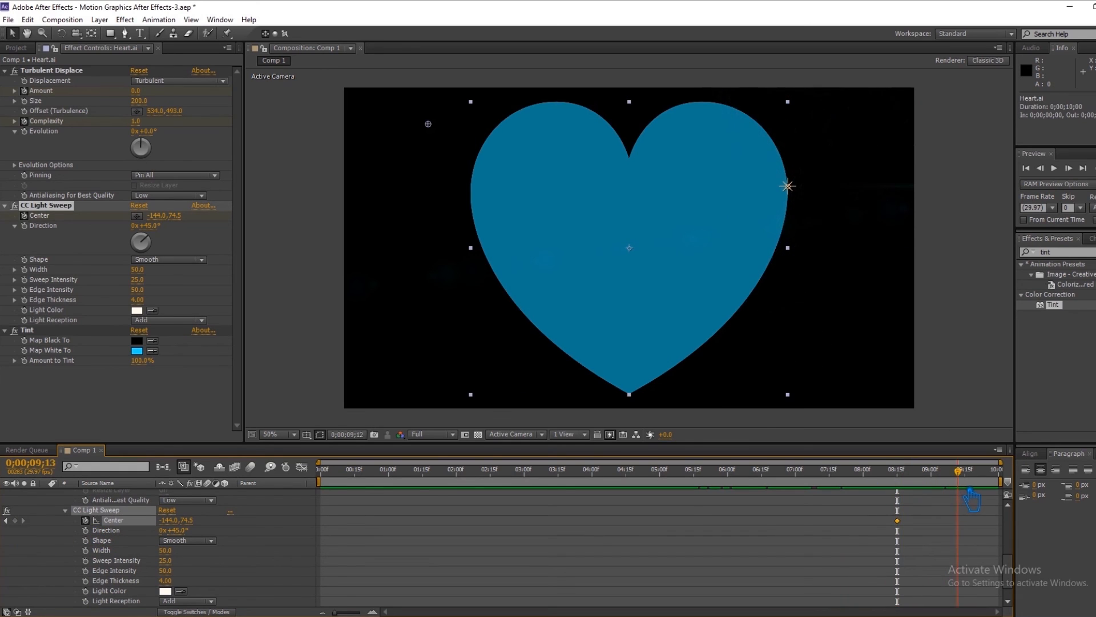
left_click_drag(428, 124, 792, 344)
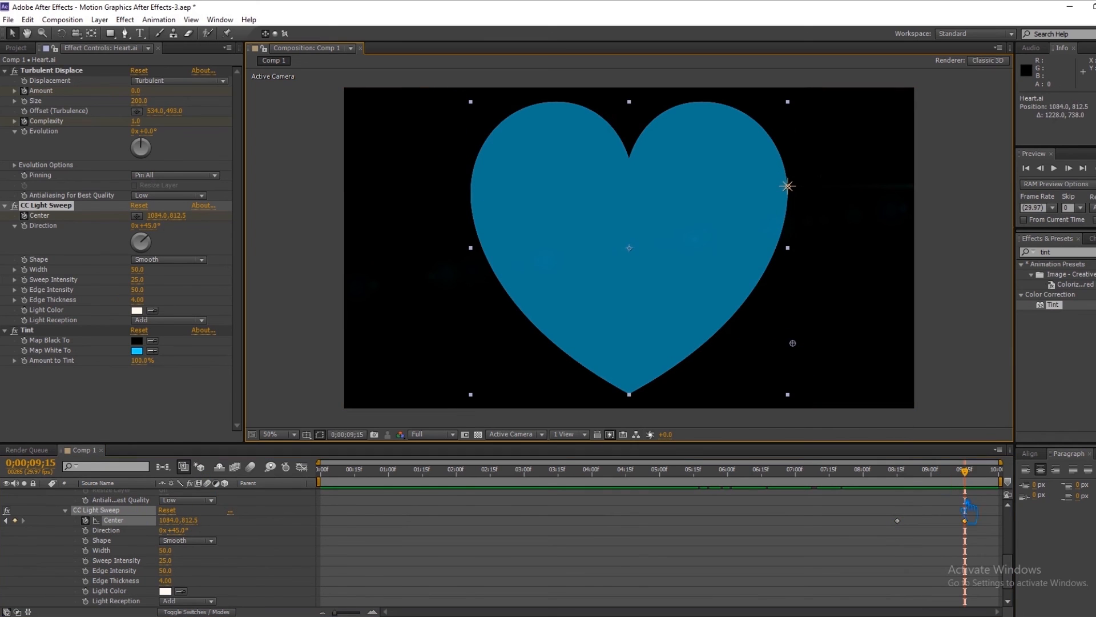
left_click_drag(975, 521, 989, 524)
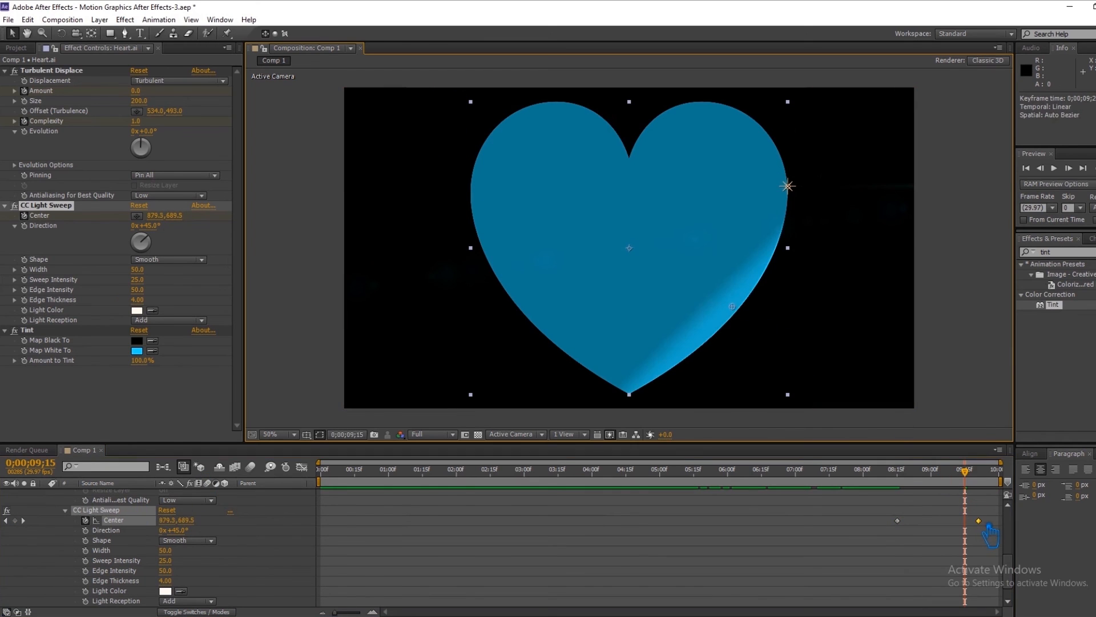
Collapse the Heart.ai layer, save the project and start a RAM preview of the light sweep
scroll(44, 512, "up", 5)
left_click(45, 523)
left_click(174, 573)
key("ctrl+s")
left_click(1094, 167)
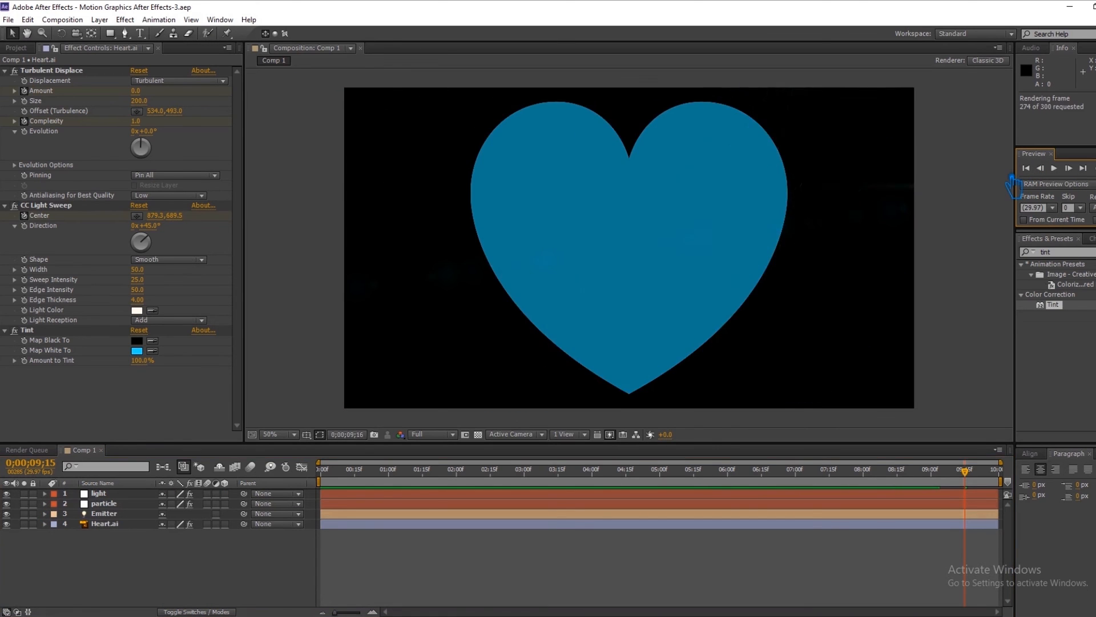